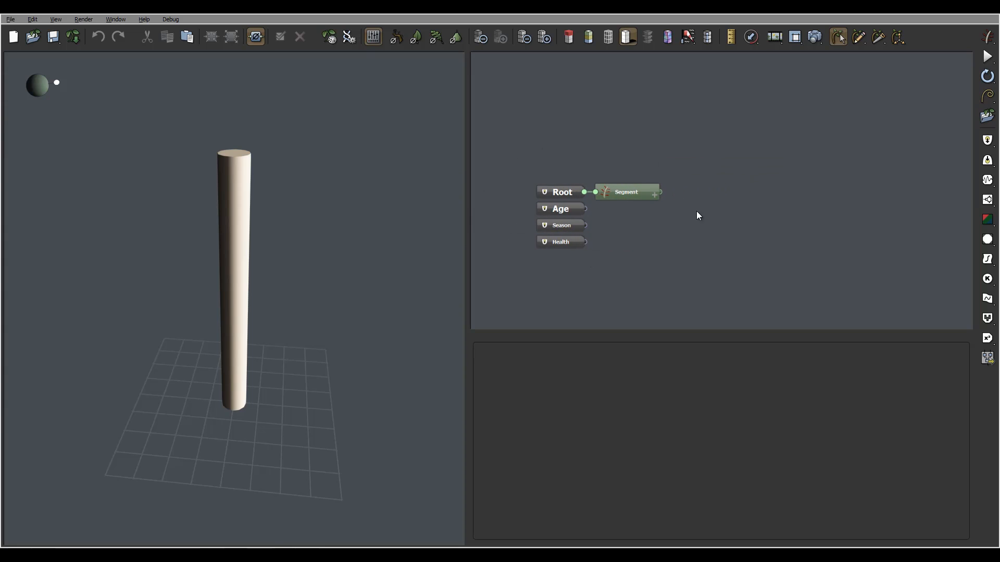
Move the Segment node away from the Root node, up and to the right in the graph.
mouse_move(731, 196)
middle_mouse_down()
mouse_move(692, 189)
mouse_move(706, 178)
middle_mouse_up()
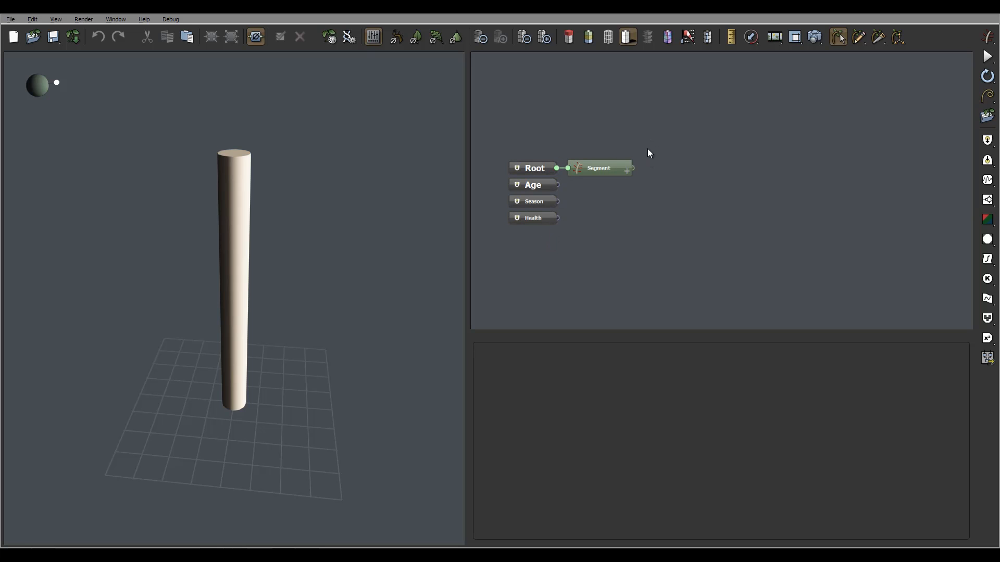
left_click(627, 167)
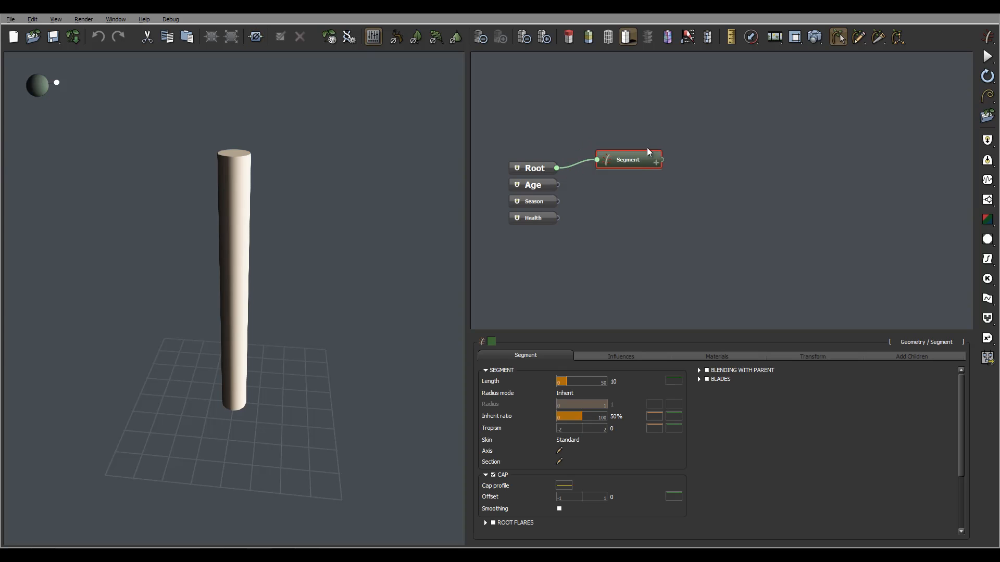
left_click(544, 184)
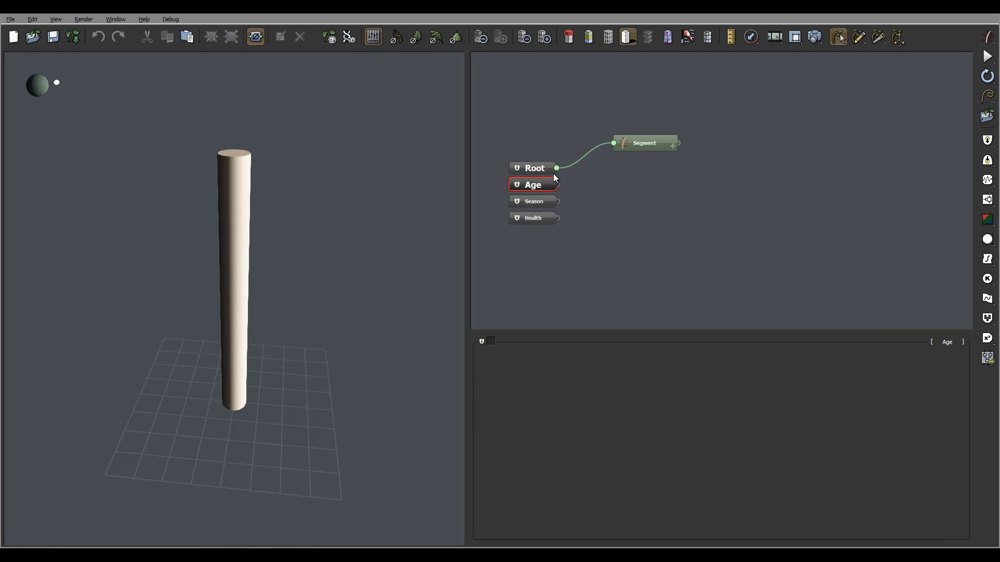
Review the Root node's general parameters and the list of bias types available under Global Biases.
left_click(543, 164)
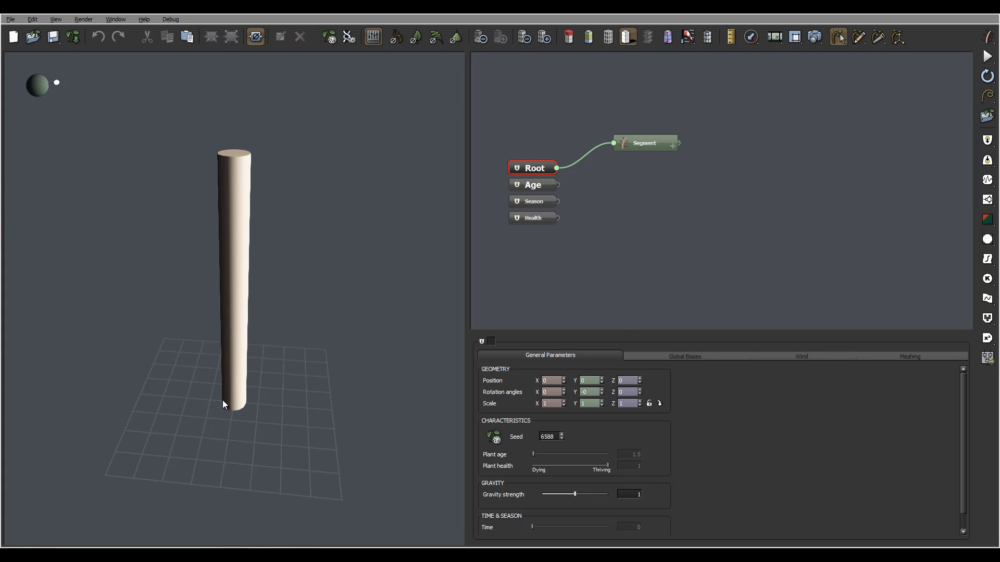
left_click_drag(297, 404, 221, 411)
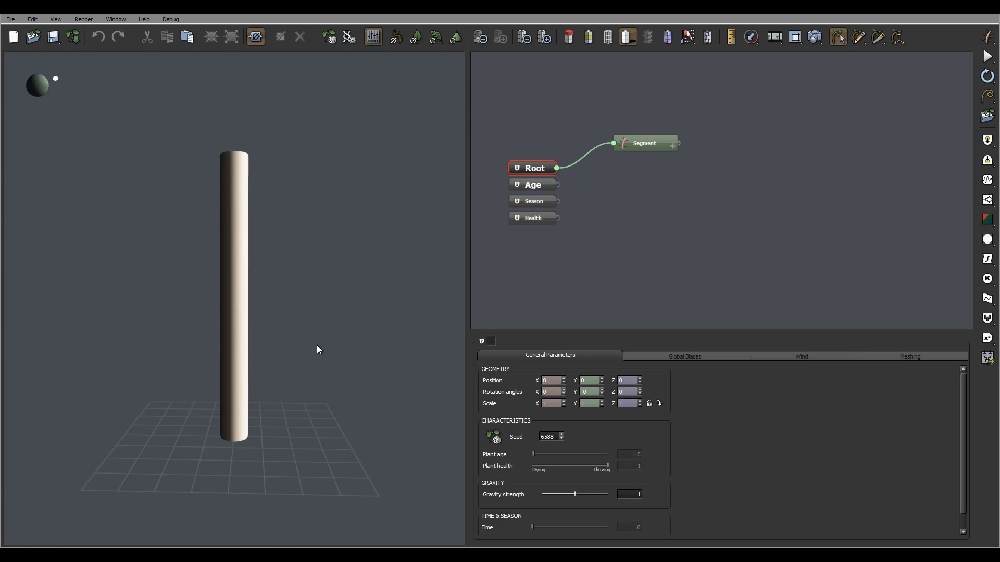
left_click_drag(317, 345, 459, 354)
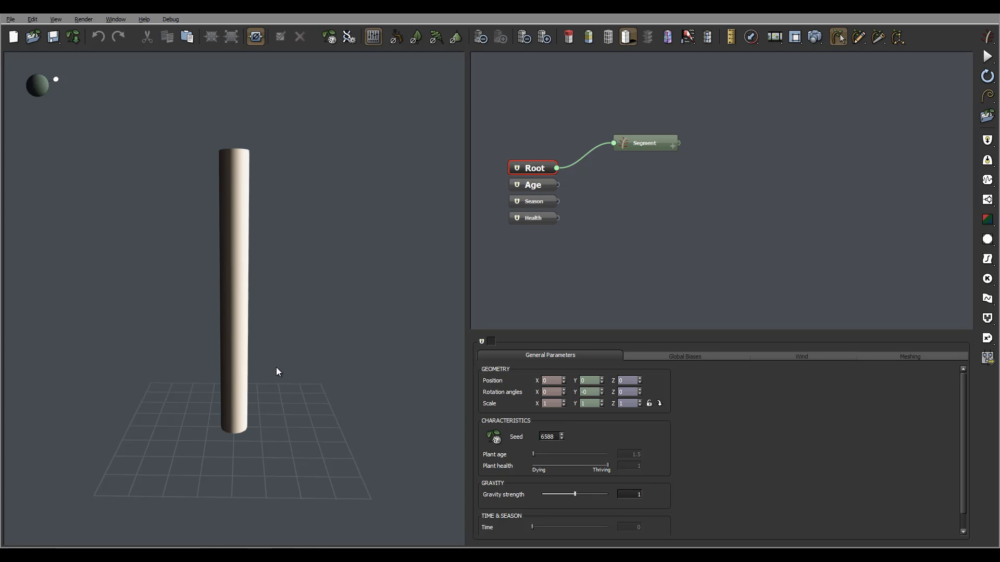
left_click_drag(429, 440, 303, 355)
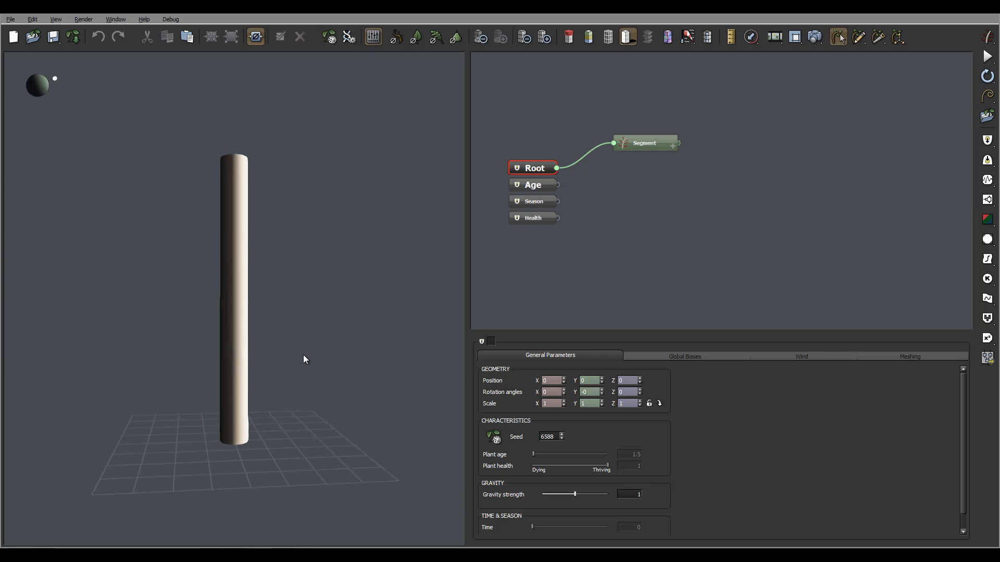
left_click_drag(278, 278, 333, 317)
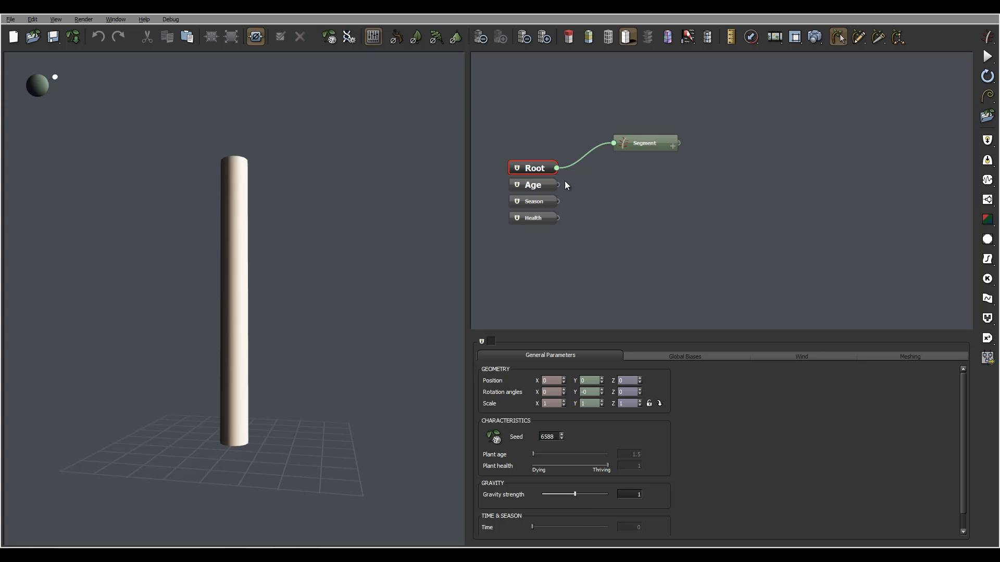
left_click(687, 357)
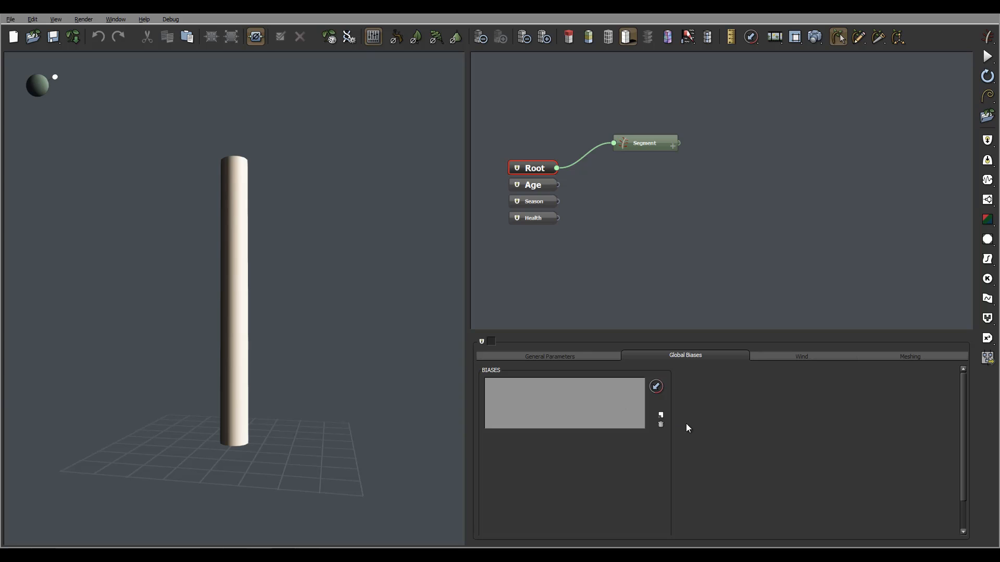
left_click(661, 417)
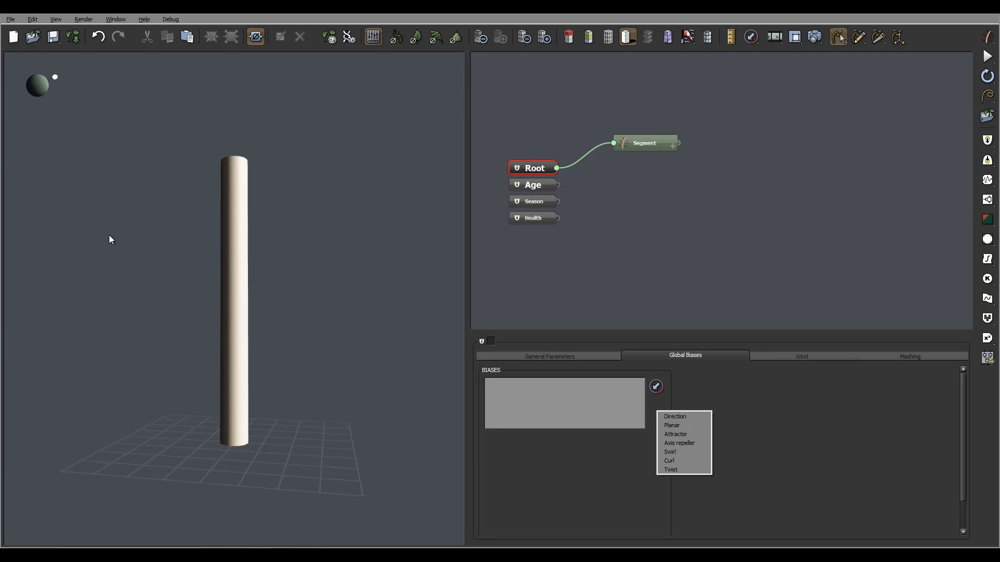
Review the Root node's Wind and Meshing settings with a wind preview, and return to its General Parameters.
left_click(809, 360)
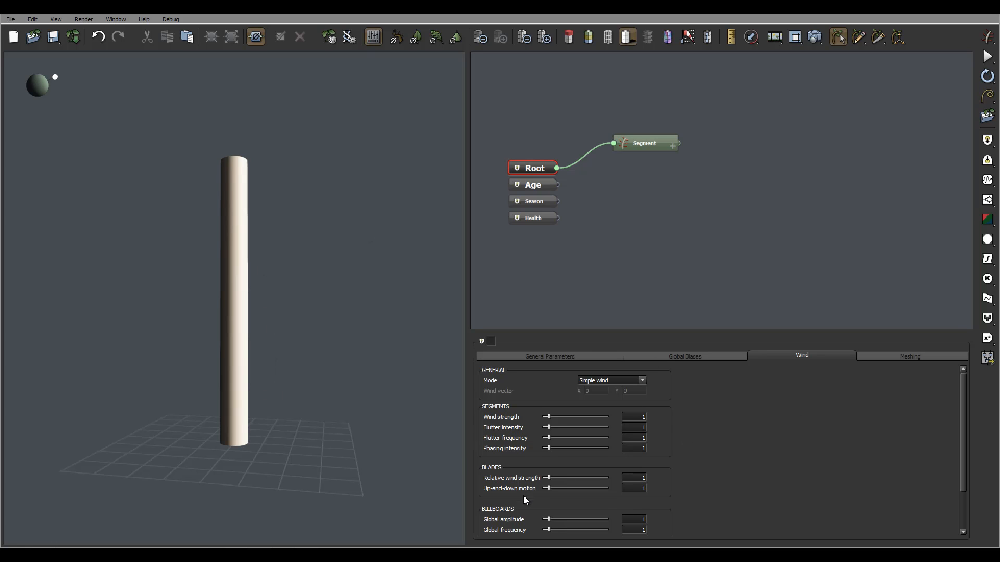
left_click(687, 36)
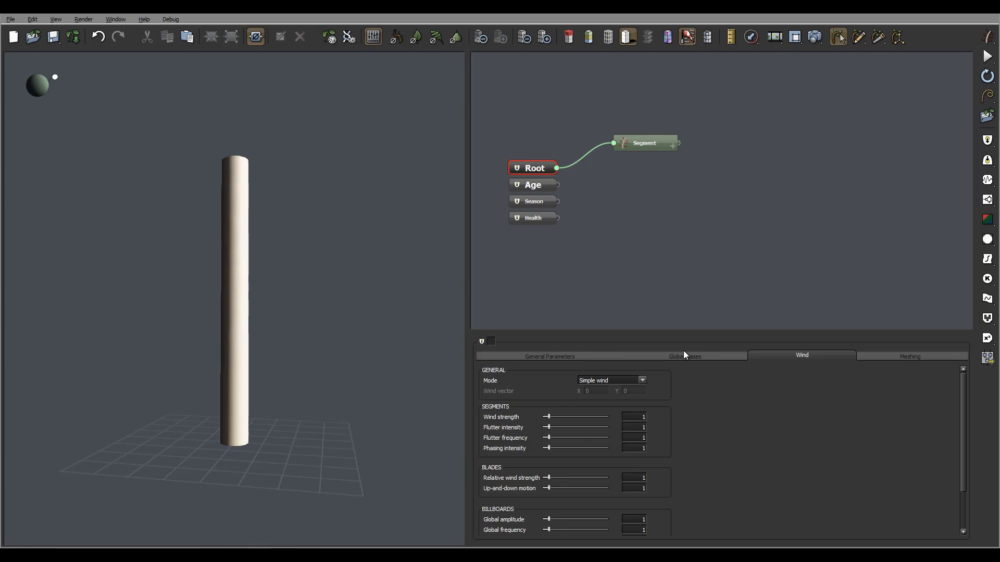
left_click(925, 357)
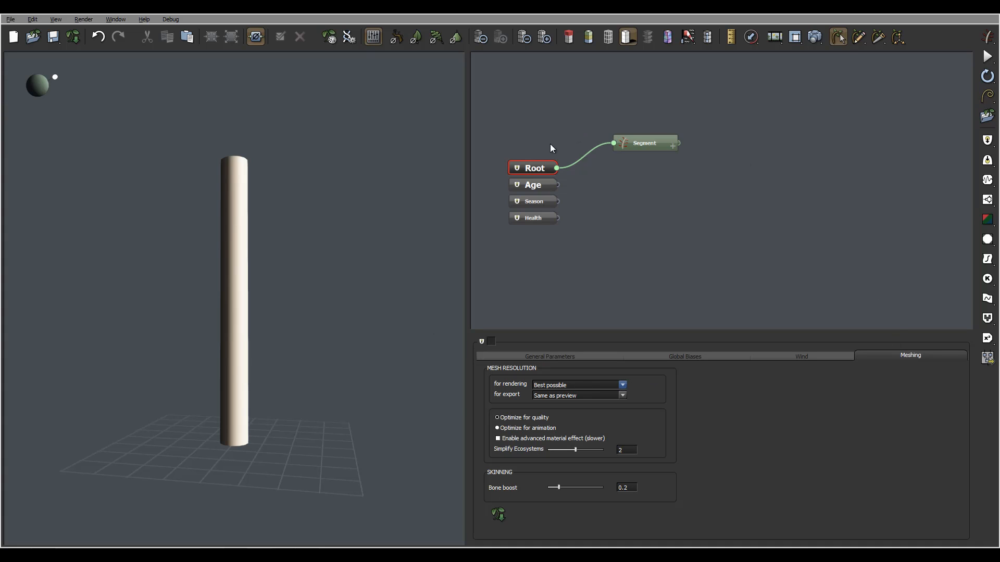
left_click(538, 189)
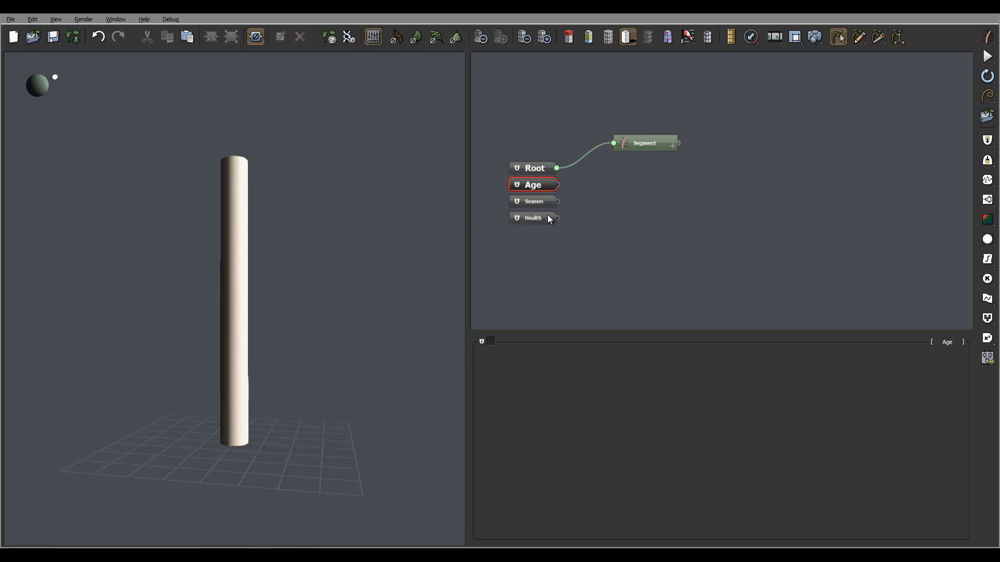
left_click(534, 169)
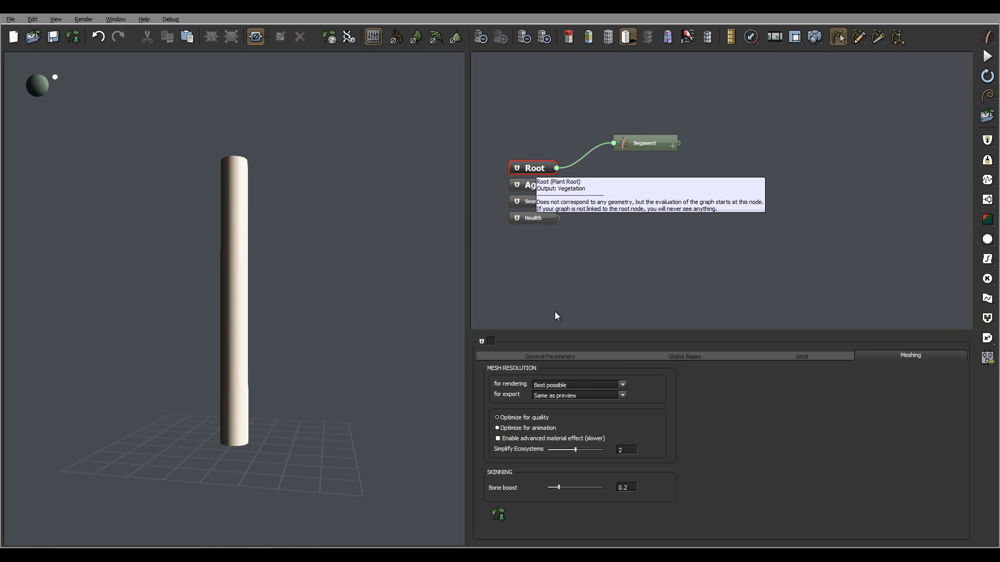
left_click(536, 357)
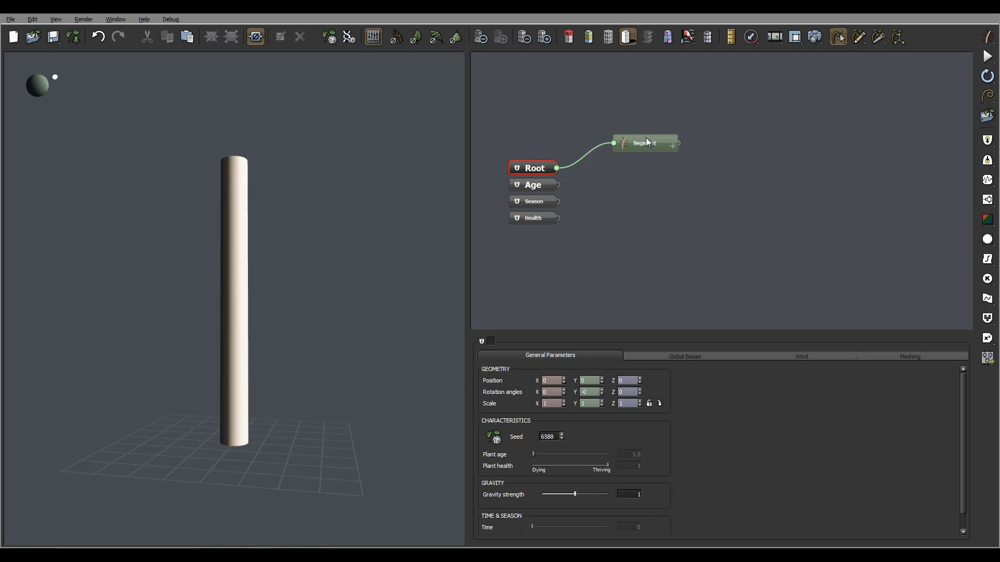
Browse the geometry node types that can be added to the graph.
left_click_drag(646, 138, 649, 140)
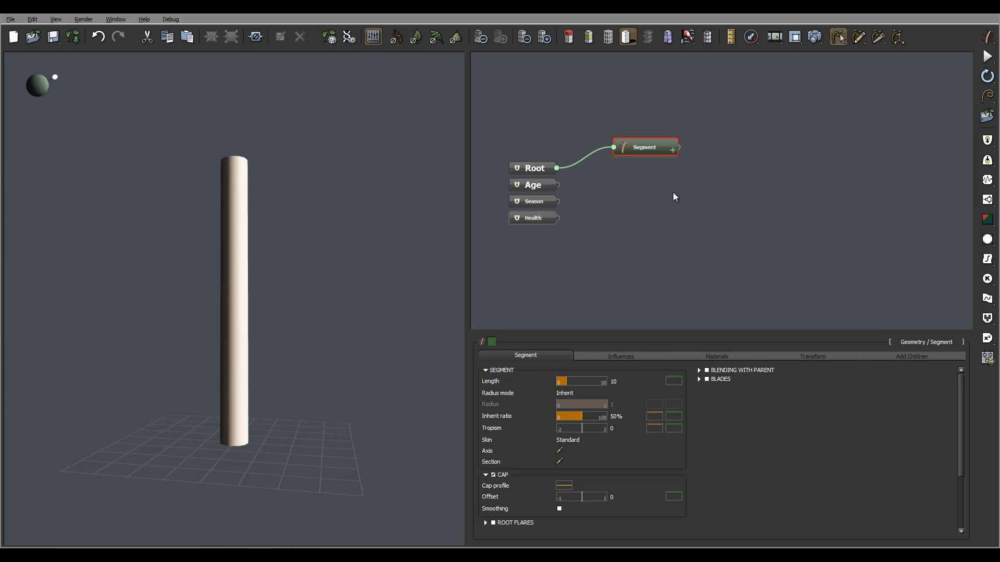
right_click(621, 174)
left_click(623, 179)
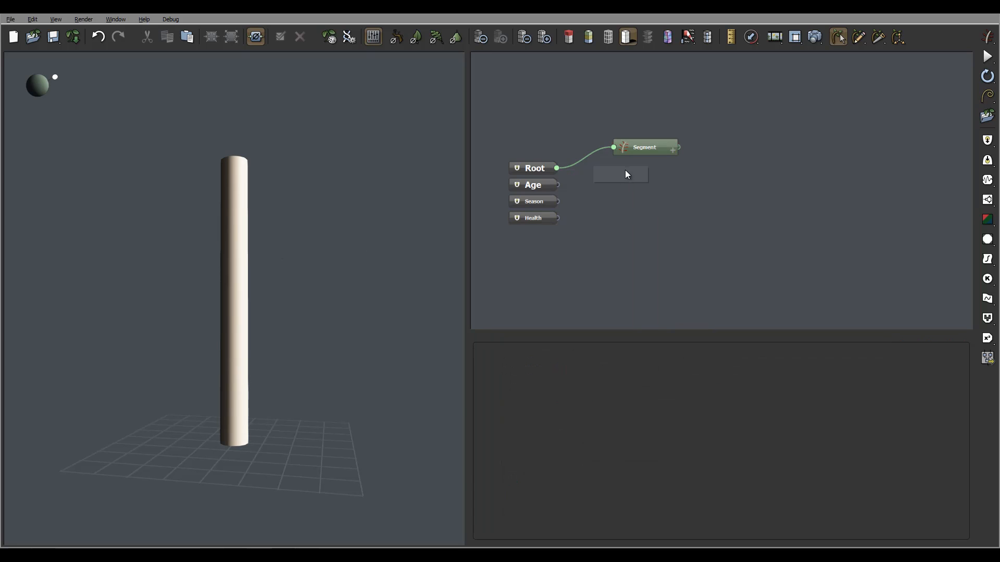
right_click(623, 169)
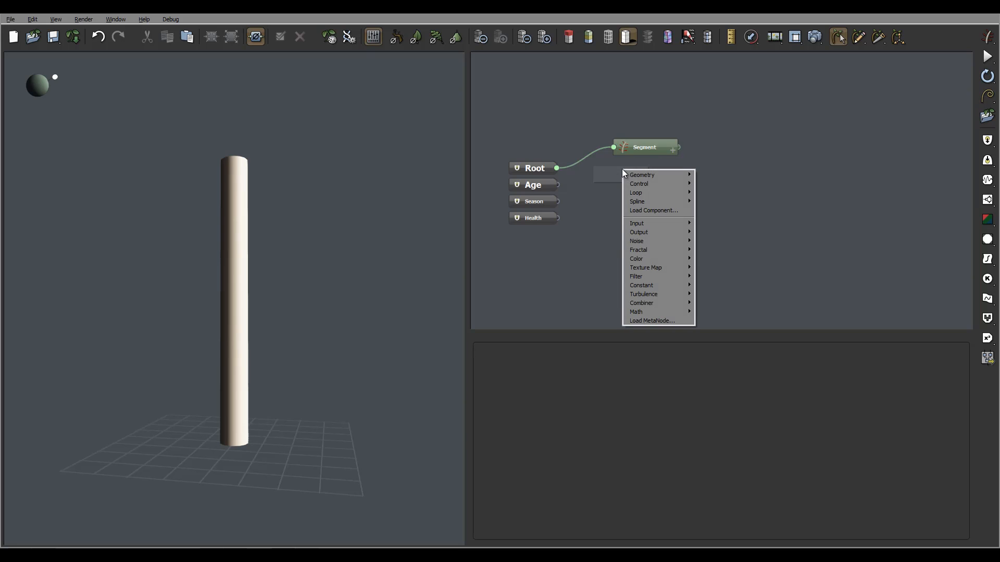
mouse_move(633, 175)
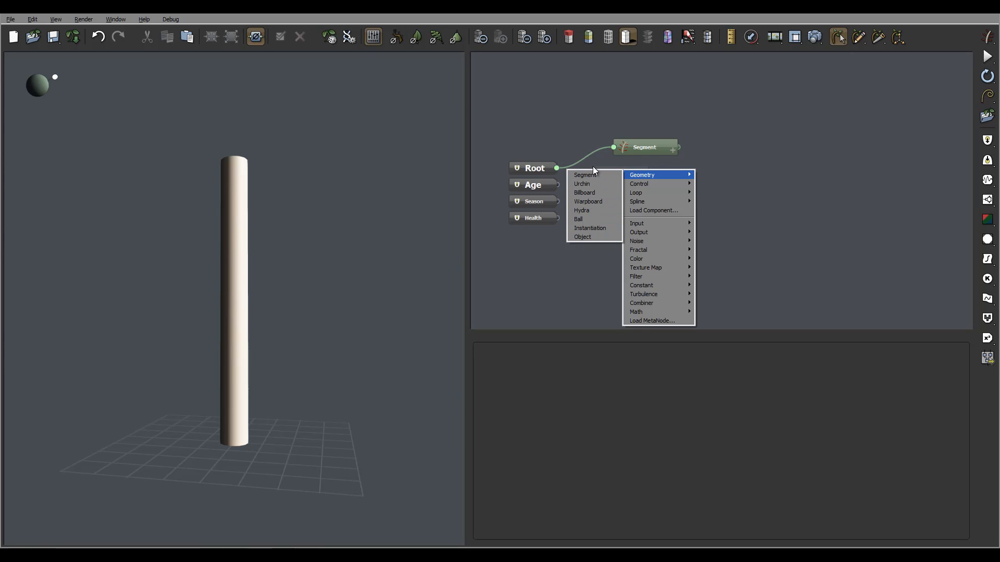
Enlarge the Segment node's parameter area and expand its Root Flares and Blending with Parent settings.
left_click(646, 146)
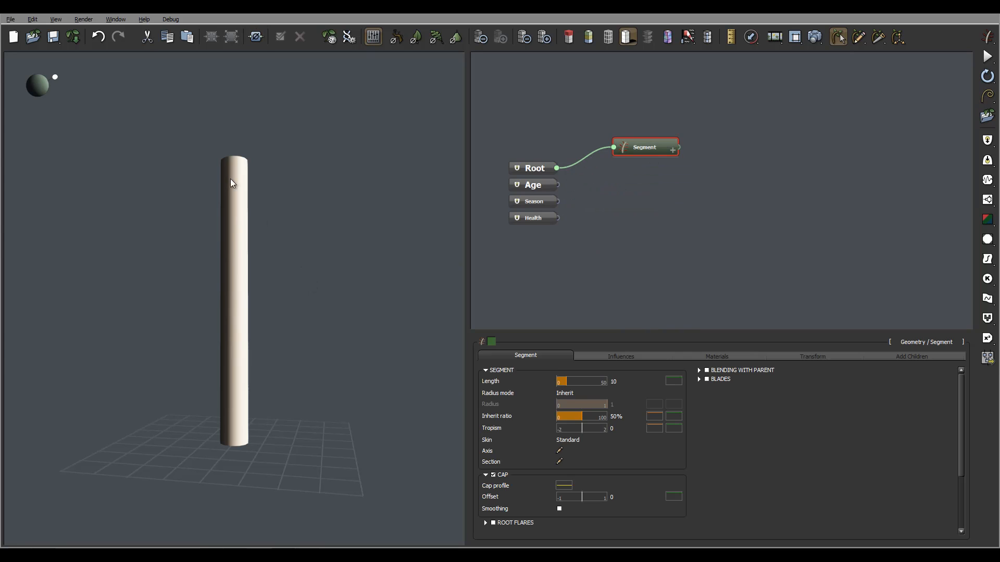
left_click_drag(261, 211, 255, 257)
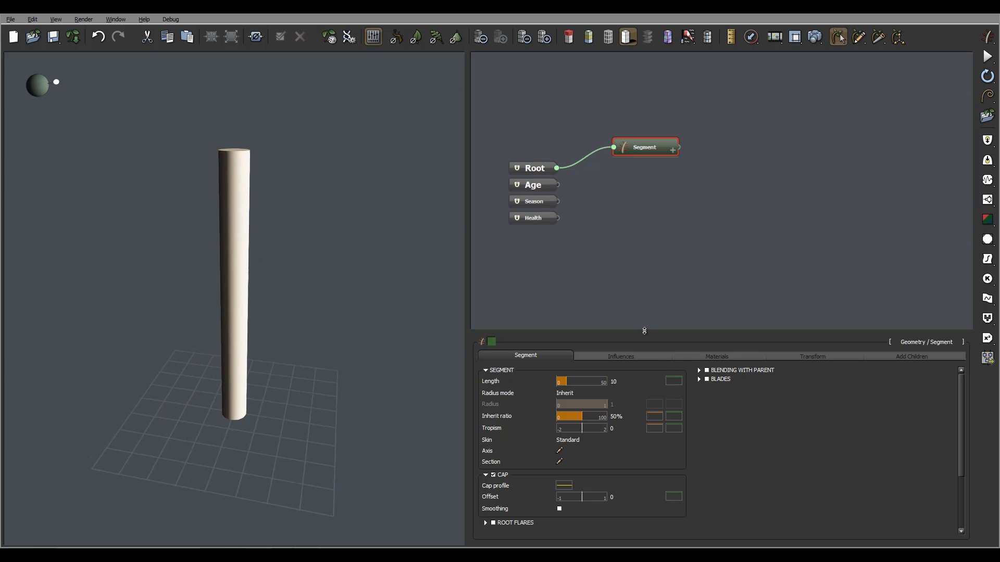
left_click_drag(644, 331, 650, 268)
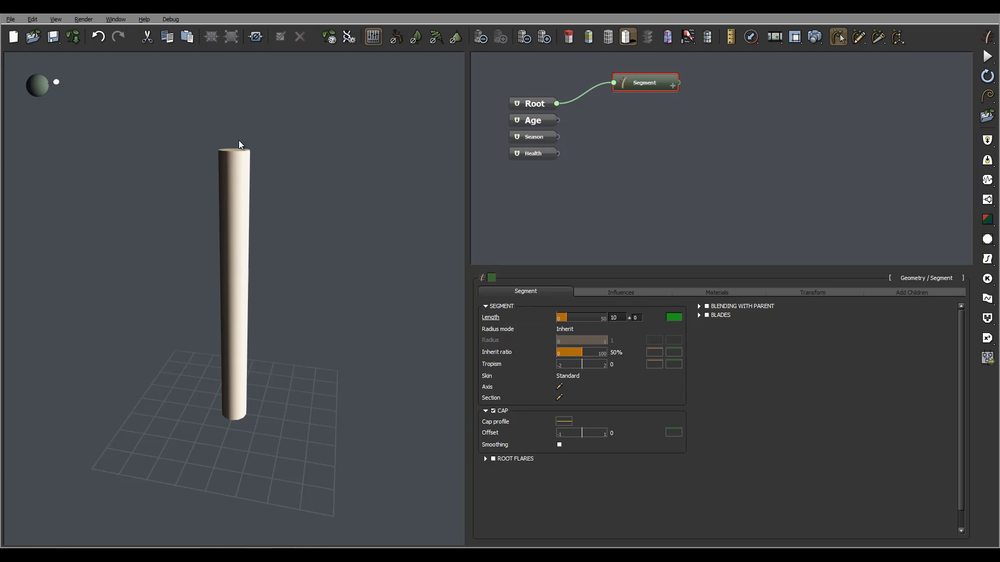
left_click(484, 458)
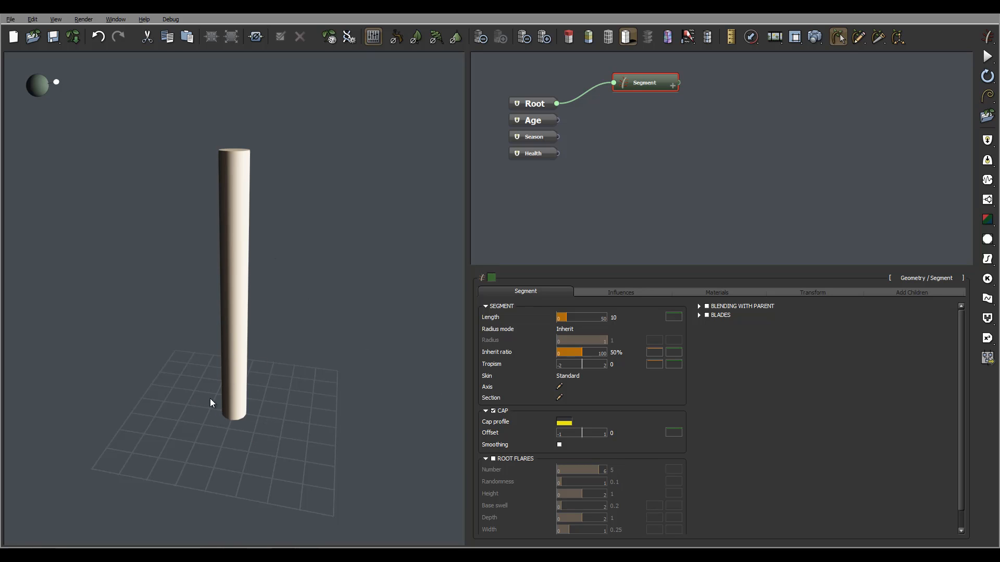
left_click_drag(210, 402, 296, 347)
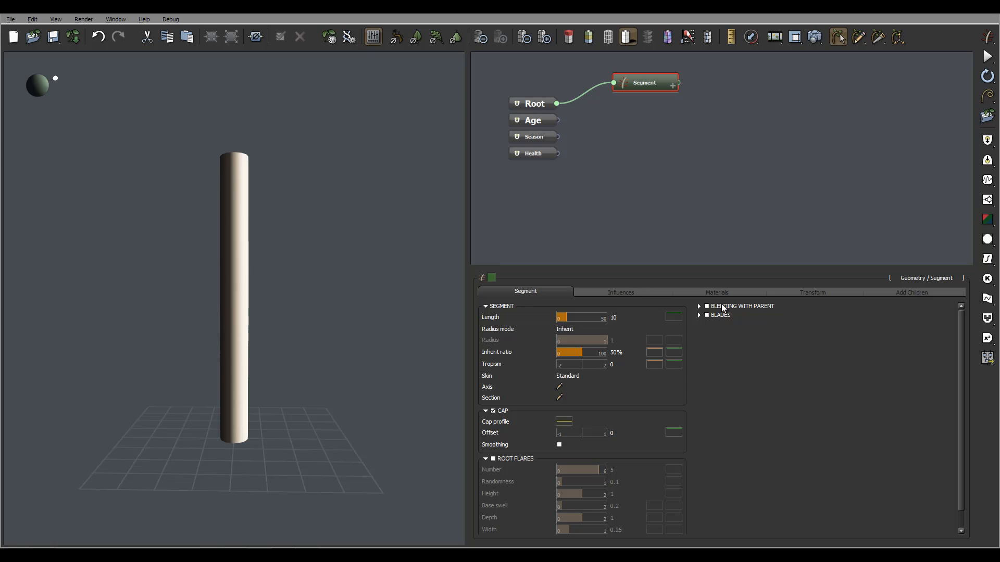
left_click(698, 307)
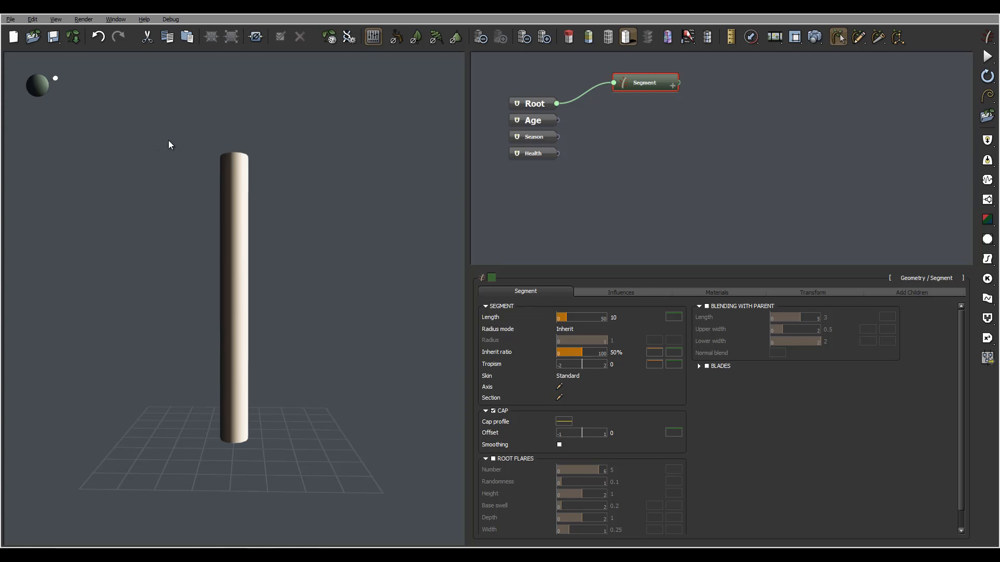
left_click_drag(260, 316, 211, 171)
left_click_drag(319, 392, 303, 309)
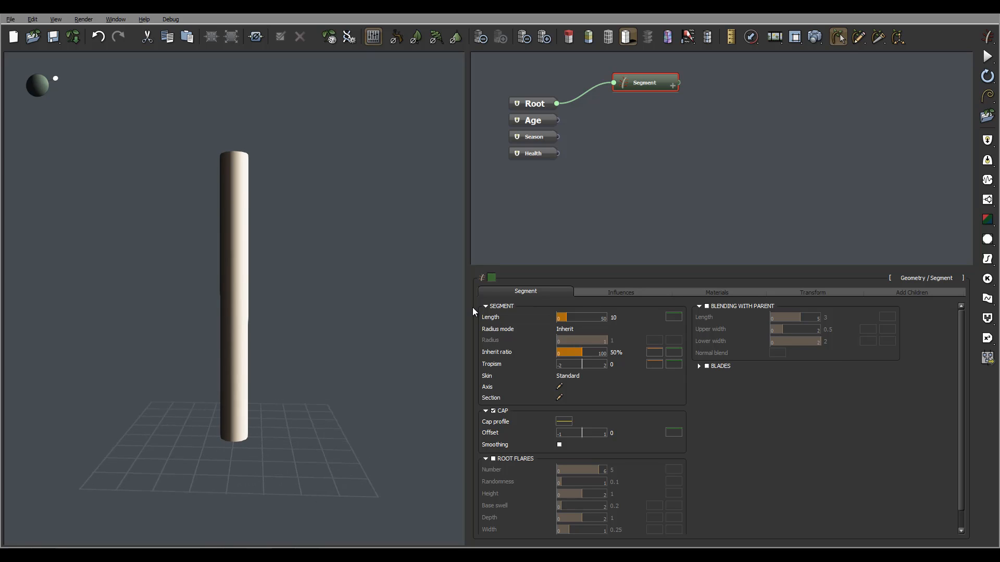
Display the height ruler beside the cylinder and set the segment's length to 10.
mouse_move(532, 317)
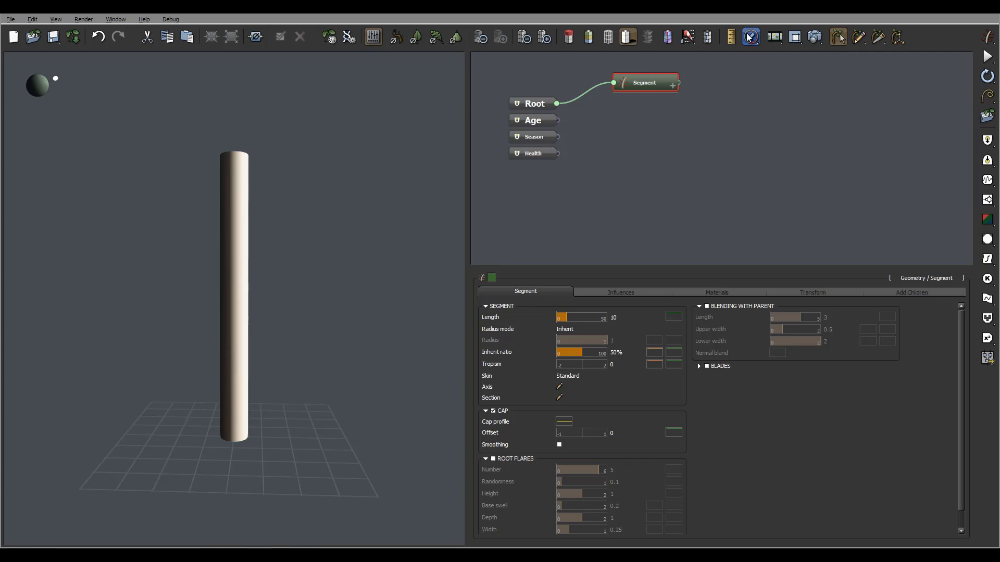
left_click(731, 36)
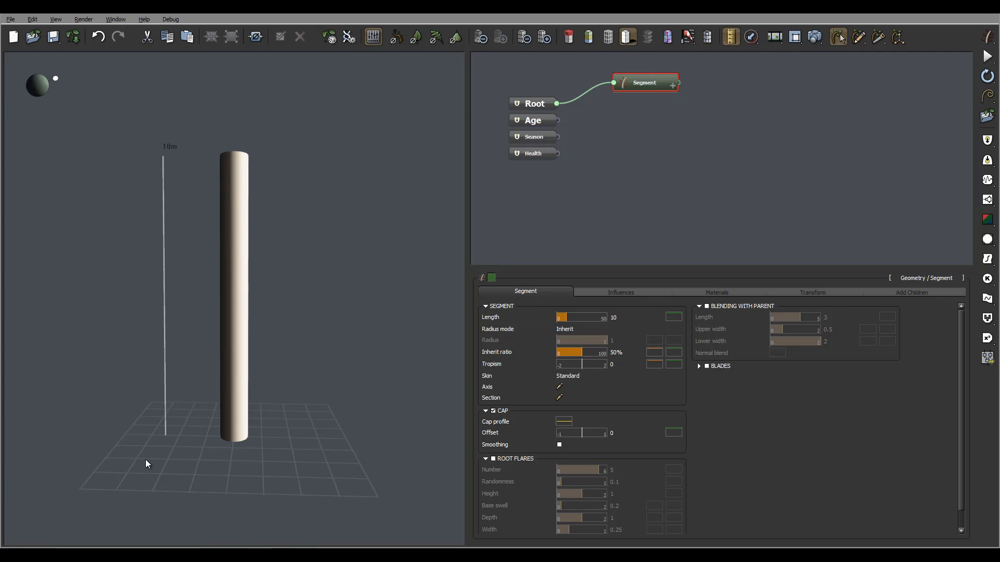
mouse_move(619, 320)
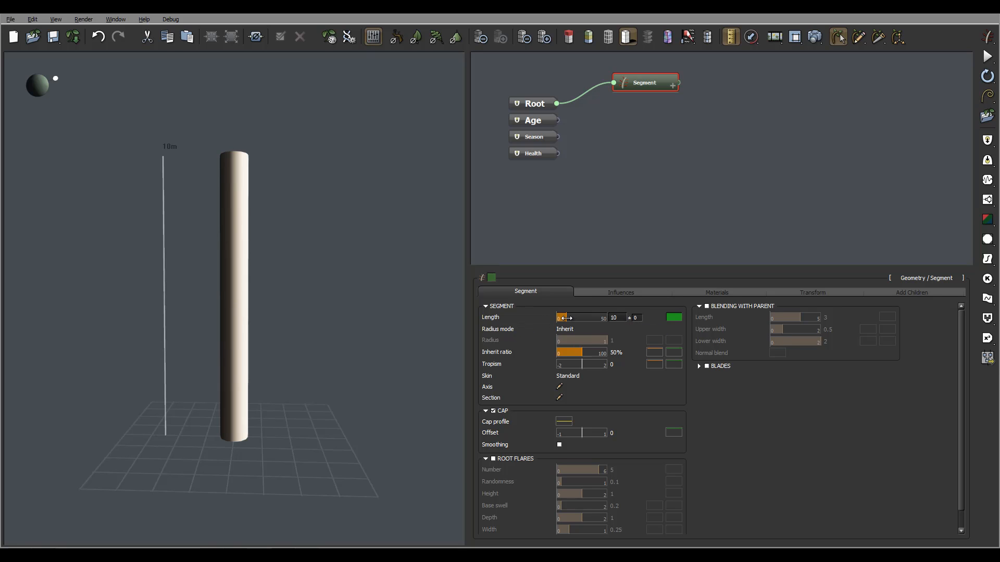
mouse_move(566, 318)
left_mouse_down()
mouse_move(587, 318)
mouse_move(564, 319)
left_mouse_up()
left_click(622, 318)
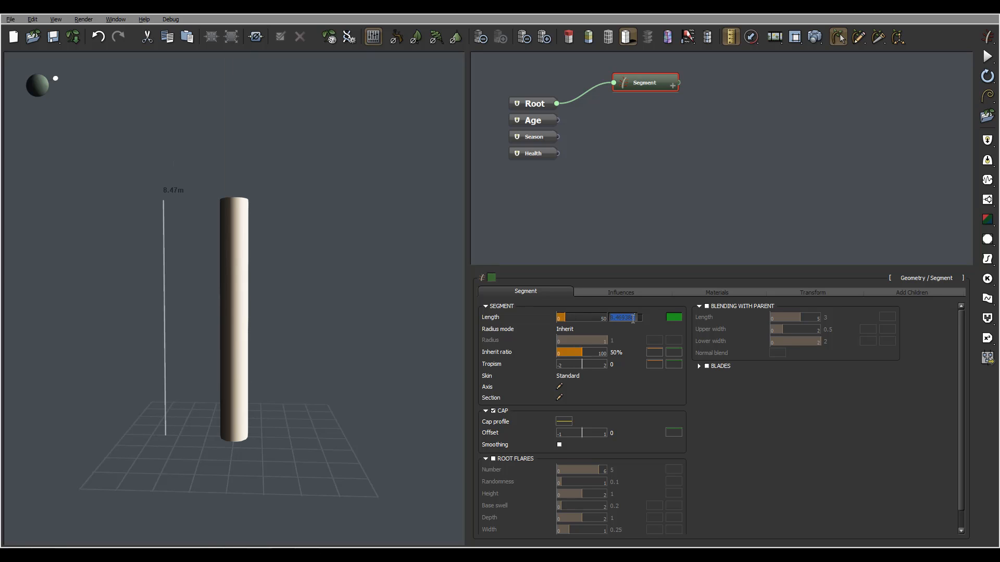
type("10")
key("Return")
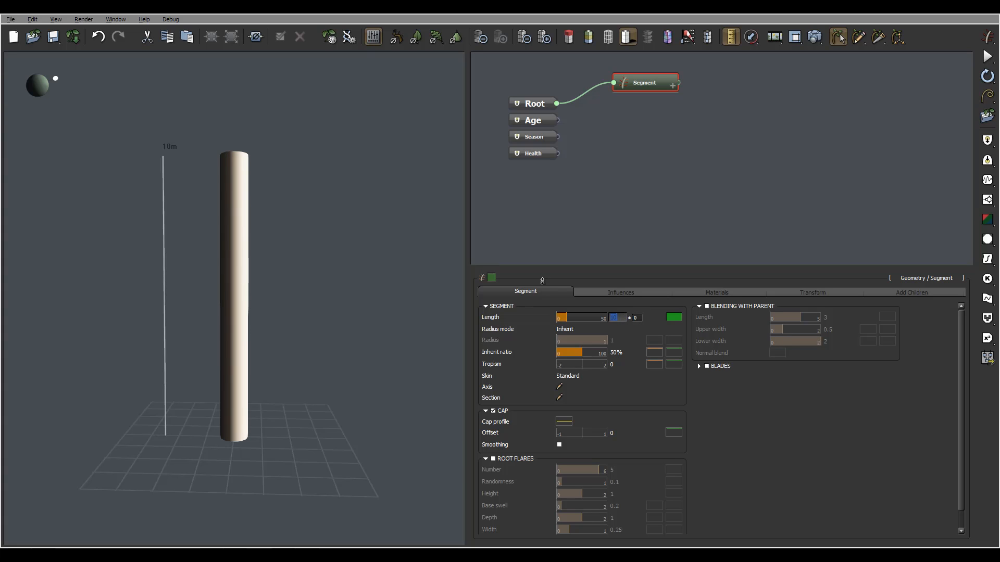
left_click(638, 318)
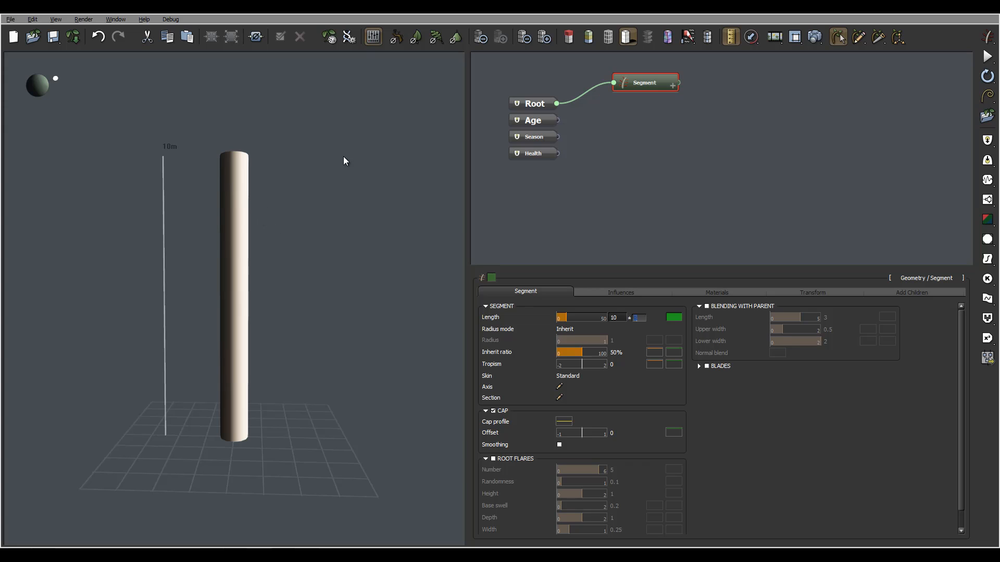
Add a second Segment node to the graph and connect it to the trunk Segment's output to grow branches.
right_click(773, 112)
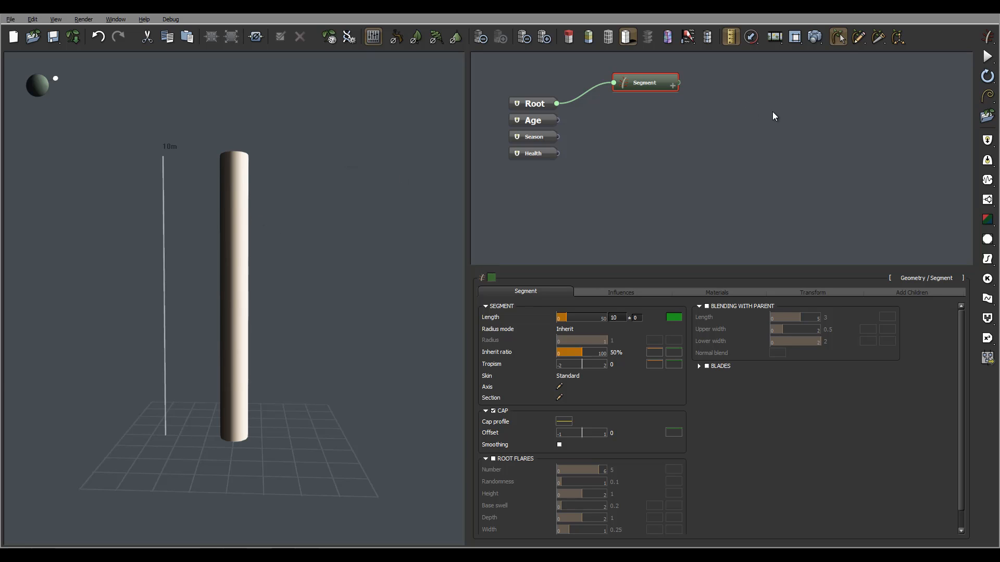
right_click(735, 109)
mouse_move(792, 114)
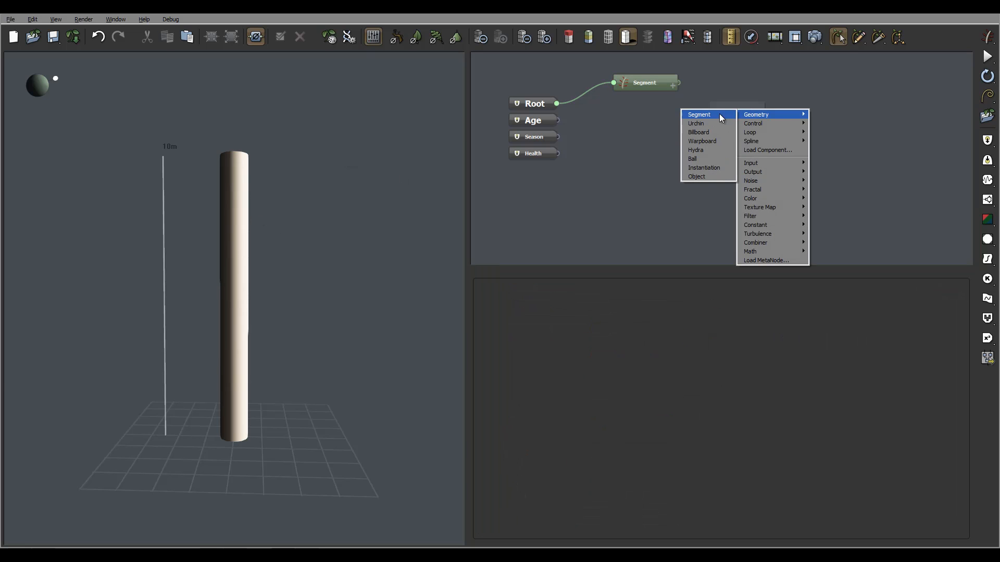
left_click(718, 115)
left_click_drag(714, 108, 677, 83)
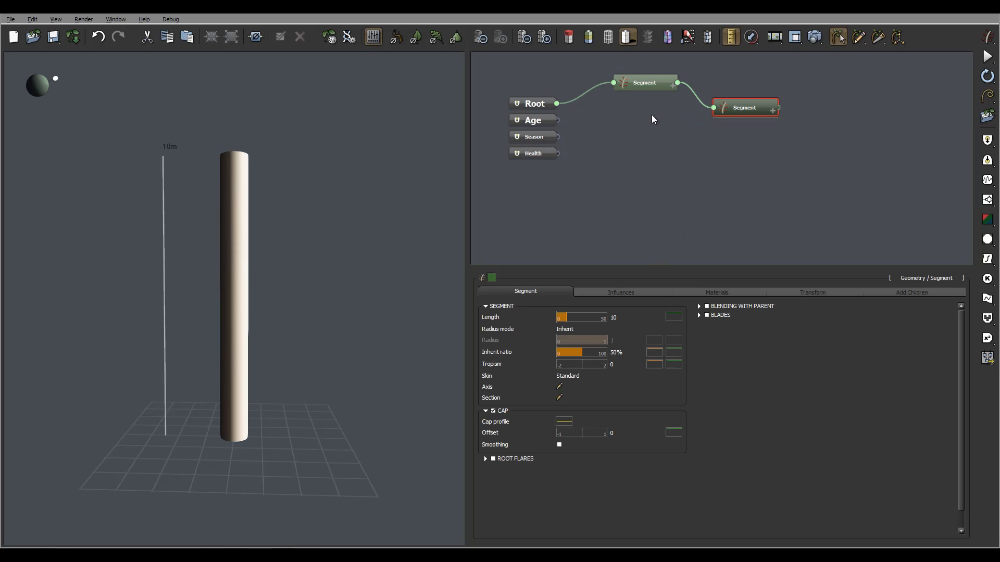
mouse_move(242, 227)
left_mouse_down()
mouse_move(274, 221)
mouse_move(389, 144)
left_mouse_up()
left_click_drag(384, 224, 438, 207)
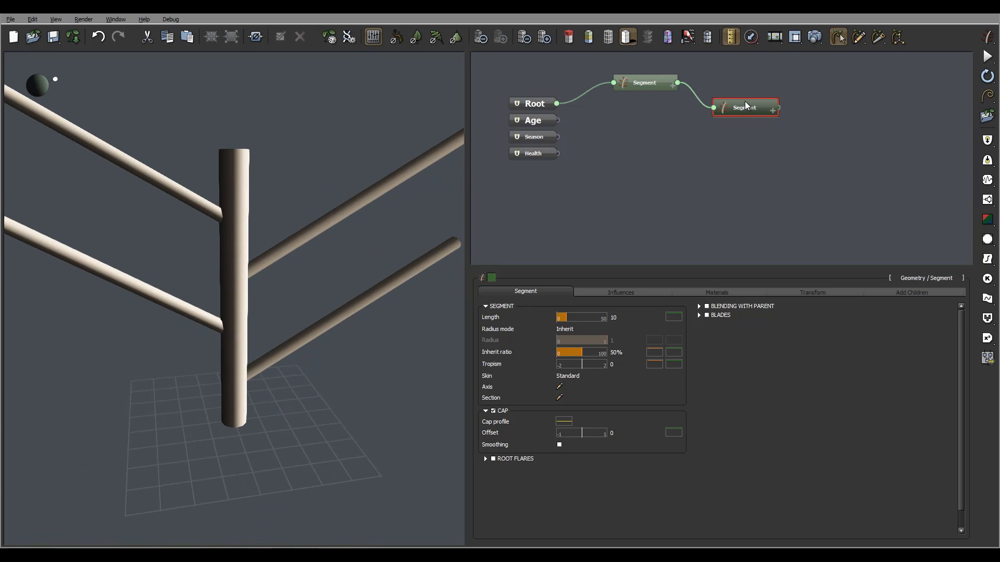
Set the branch segment's length variation to 5 and inspect the branches from several angles.
left_click_drag(634, 318, 645, 319)
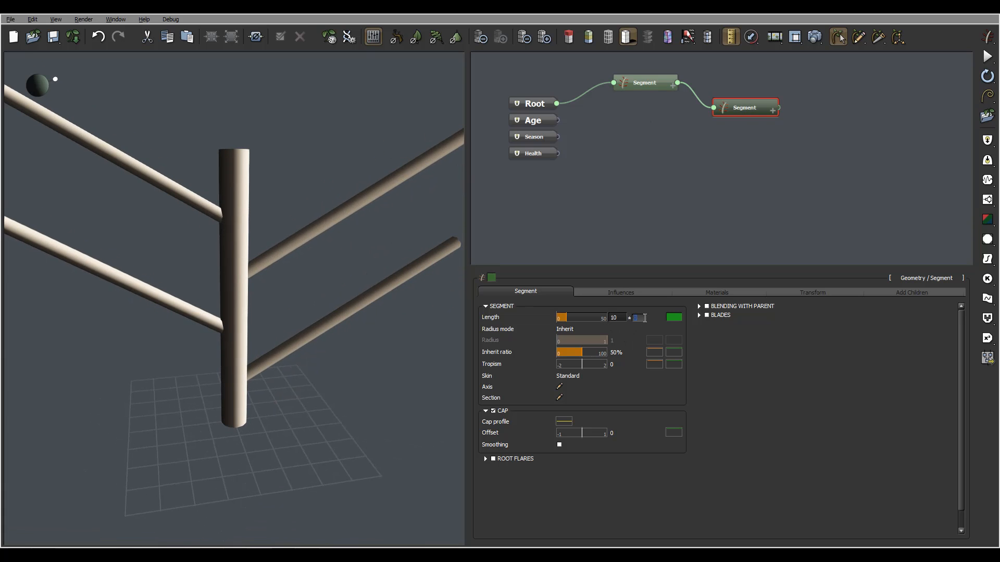
type("5")
key("Return")
left_click_drag(289, 232, 195, 268)
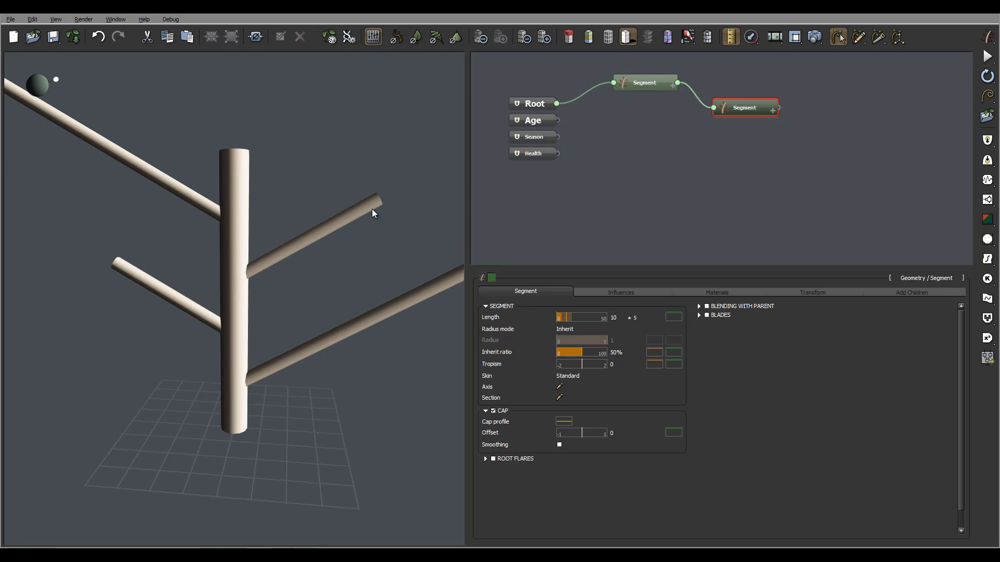
left_click_drag(373, 212, 356, 183)
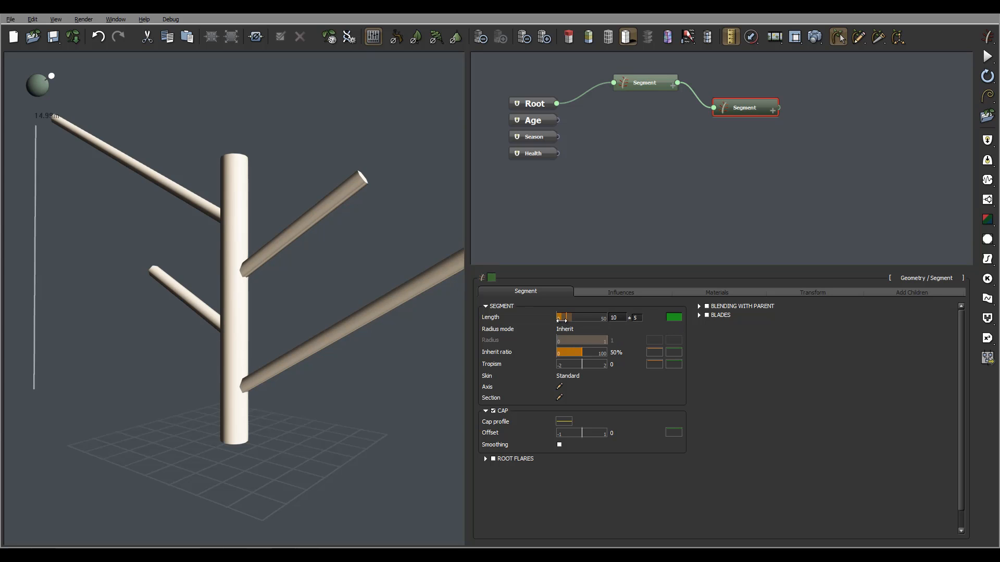
left_click_drag(320, 263, 289, 260)
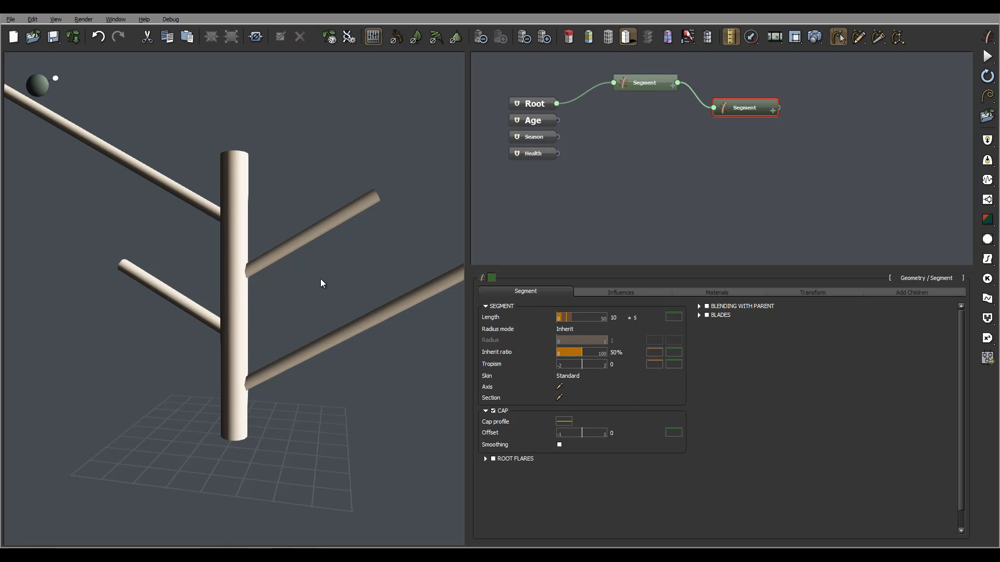
right_click_drag(320, 279, 315, 279)
left_click_drag(315, 284, 260, 233)
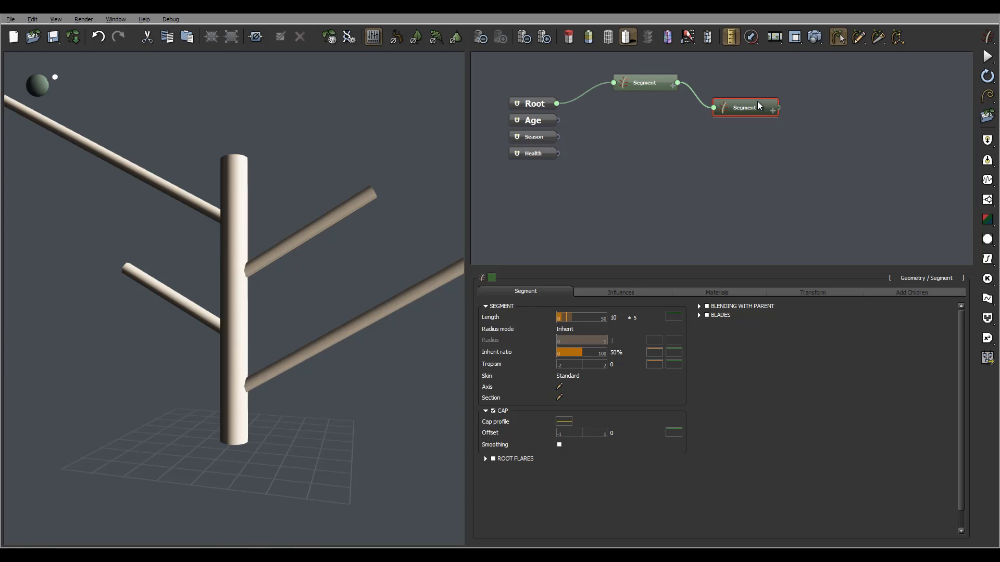
Delete the branch Segment node and check the description of the trunk Segment's radius mode.
key("Delete")
left_click(643, 77)
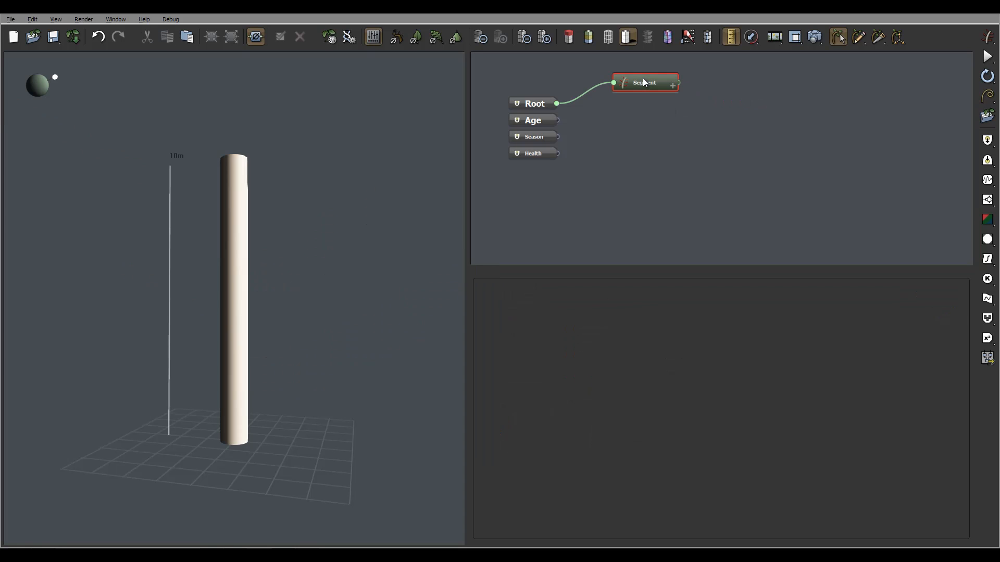
mouse_move(580, 321)
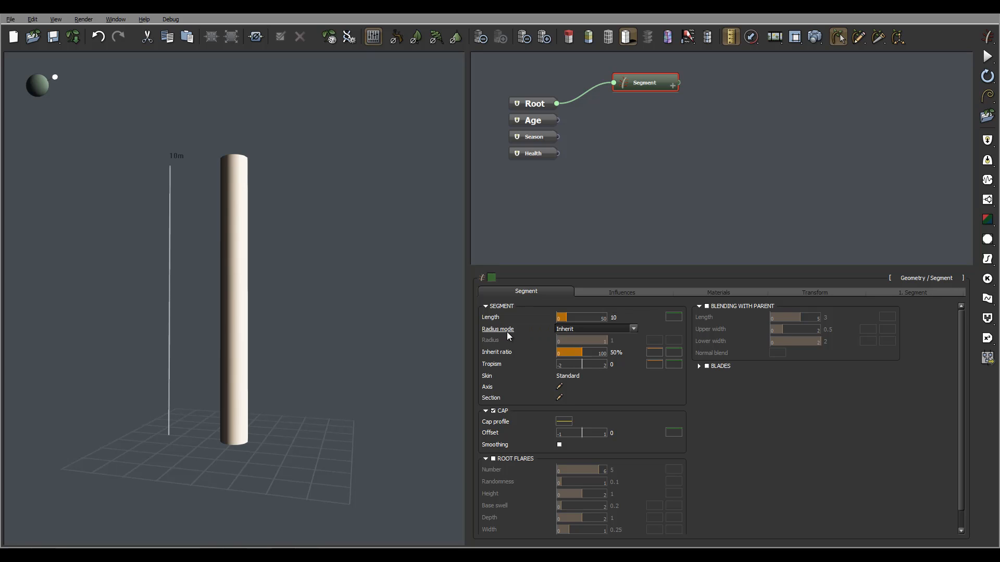
mouse_move(508, 336)
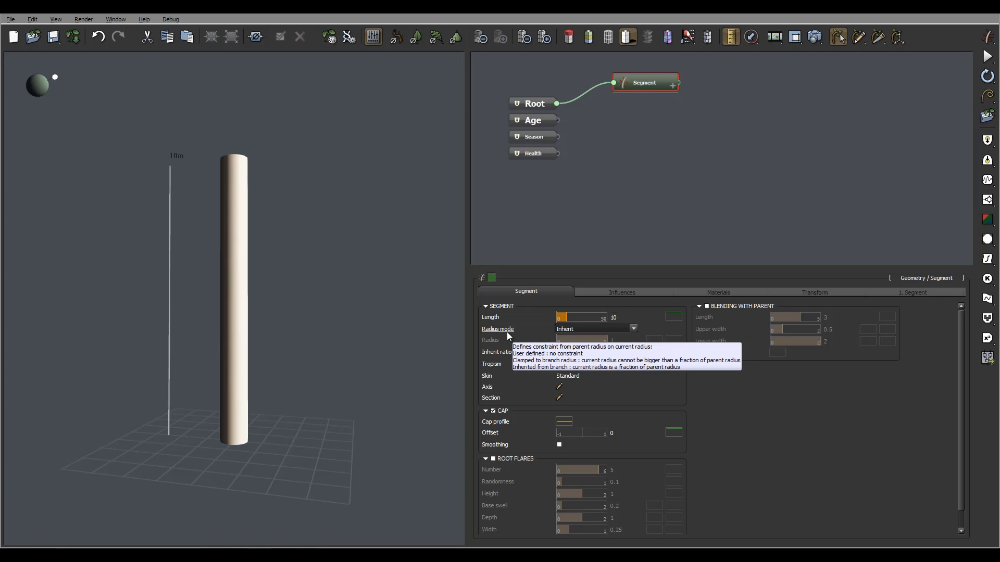
Try the User defined radius mode on the trunk segment, and set it back to Inherit.
left_click(578, 329)
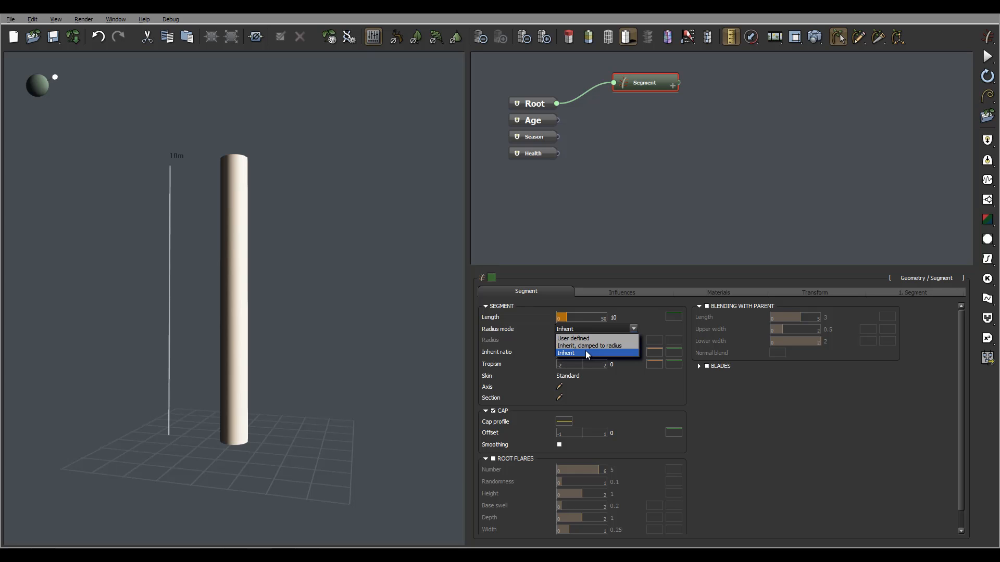
left_click(609, 354)
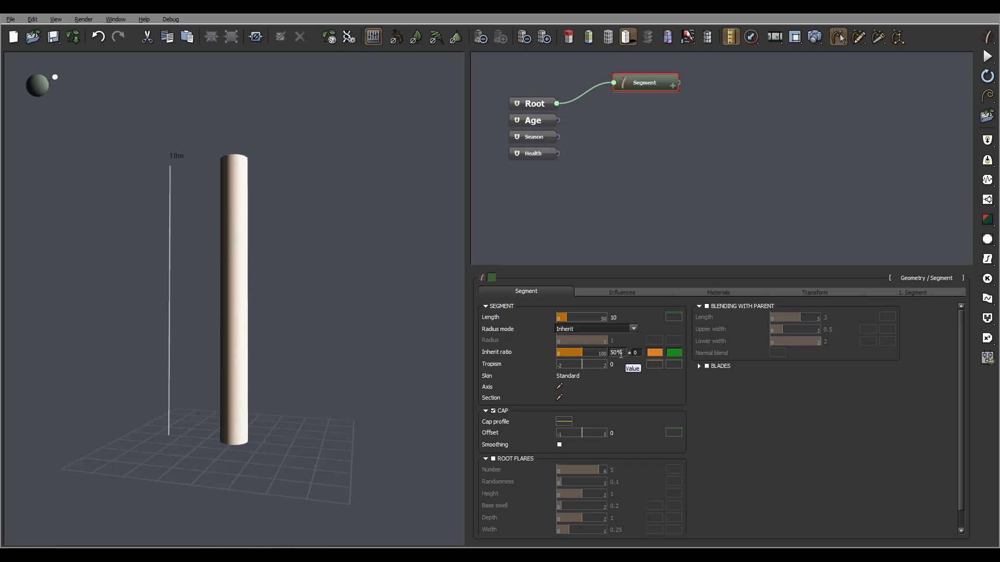
left_click(623, 327)
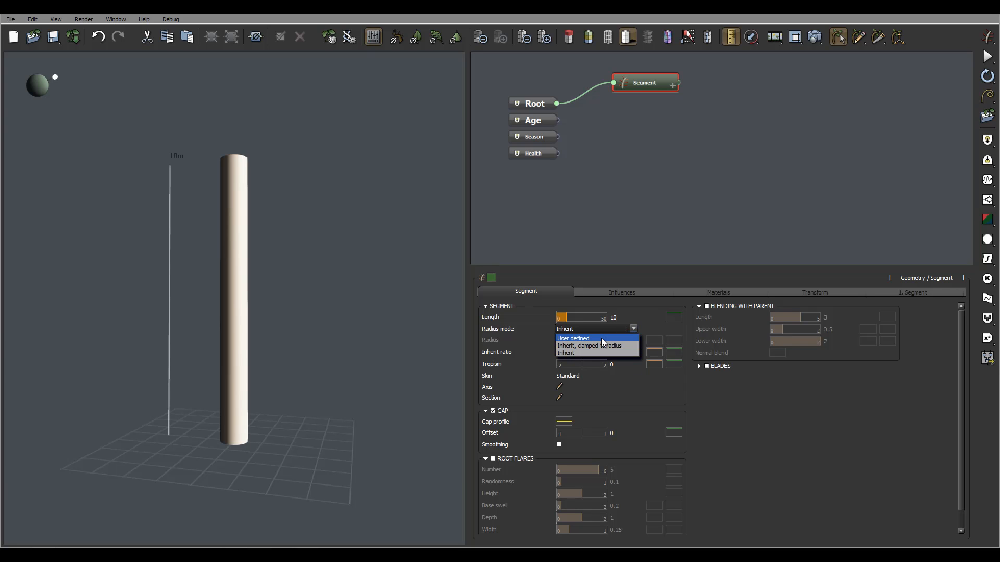
left_click(579, 338)
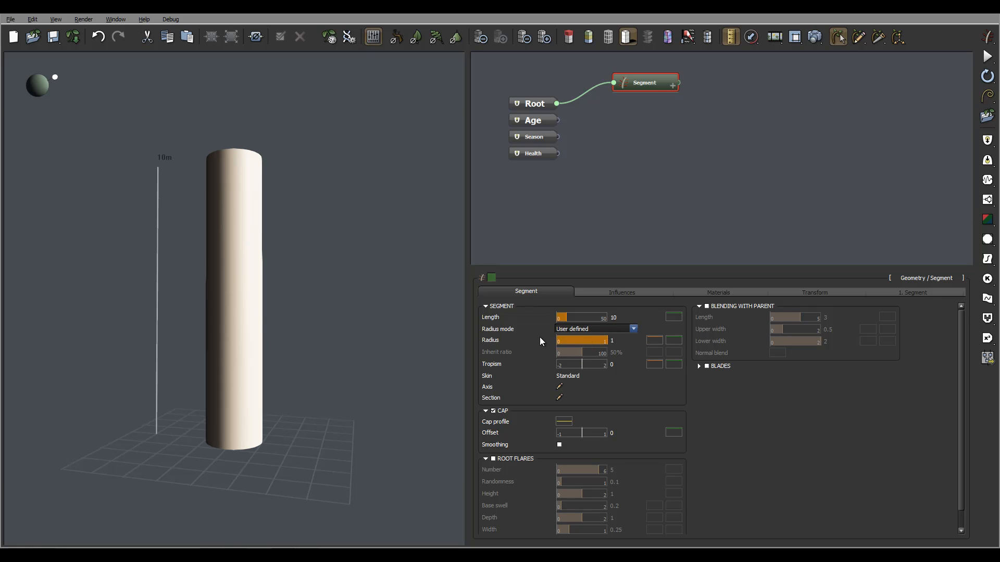
left_click(602, 329)
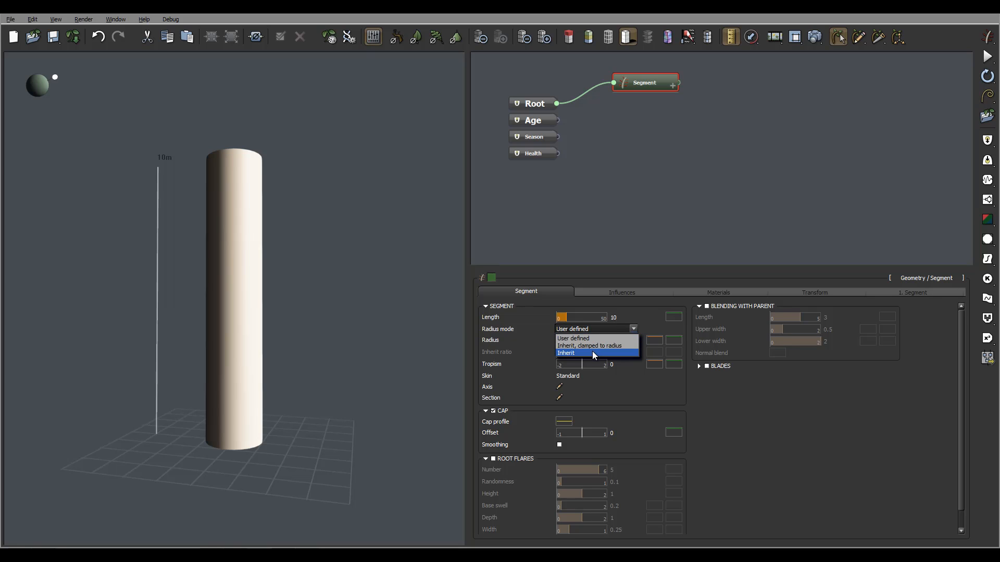
left_click(592, 352)
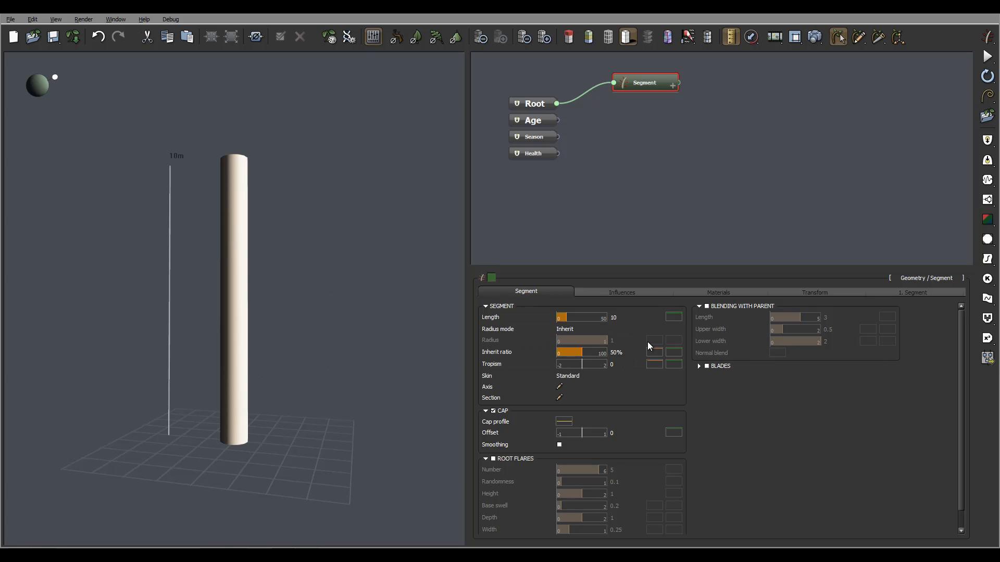
Taper the trunk by lowering the end keypoint of the Inherit ratio's profile curve to about 0.21.
mouse_move(637, 352)
left_click(655, 352)
left_click_drag(761, 308, 645, 328)
key("Home")
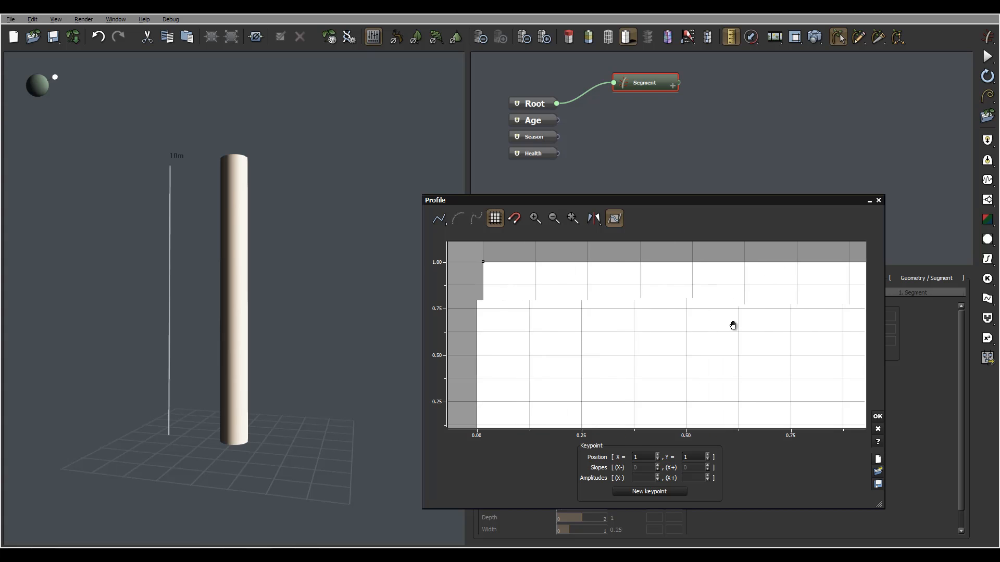
left_click_drag(699, 347, 650, 326)
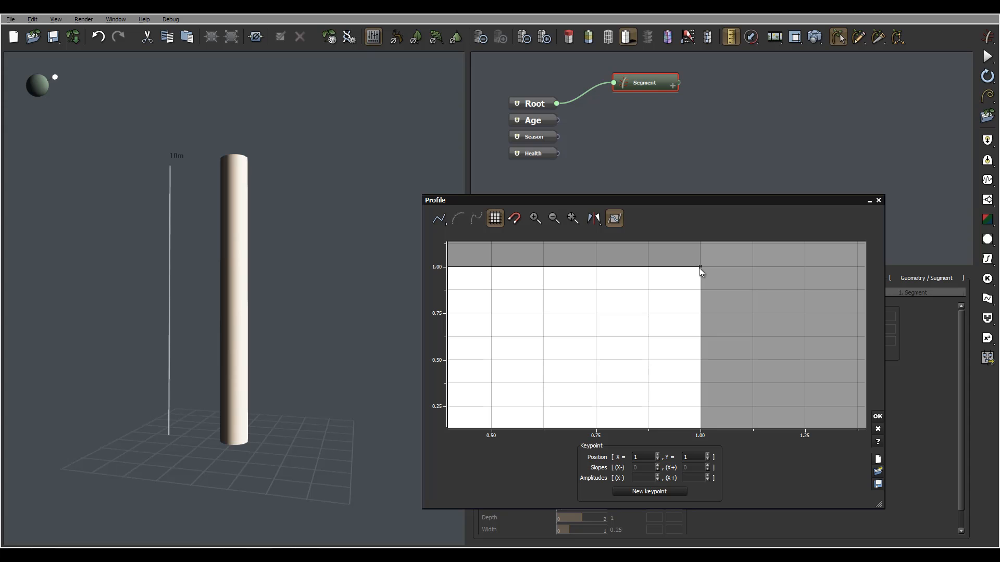
left_click_drag(699, 266, 739, 330)
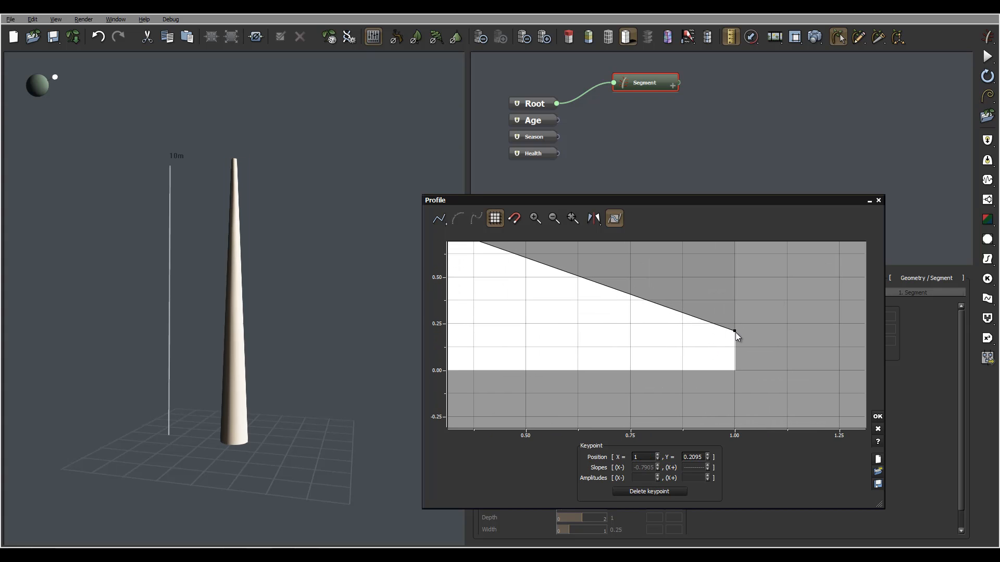
Lower the end keypoint of the profile curve to about 0.15 and accept the profile.
mouse_move(283, 242)
left_mouse_down()
mouse_move(216, 257)
mouse_move(241, 169)
left_mouse_up()
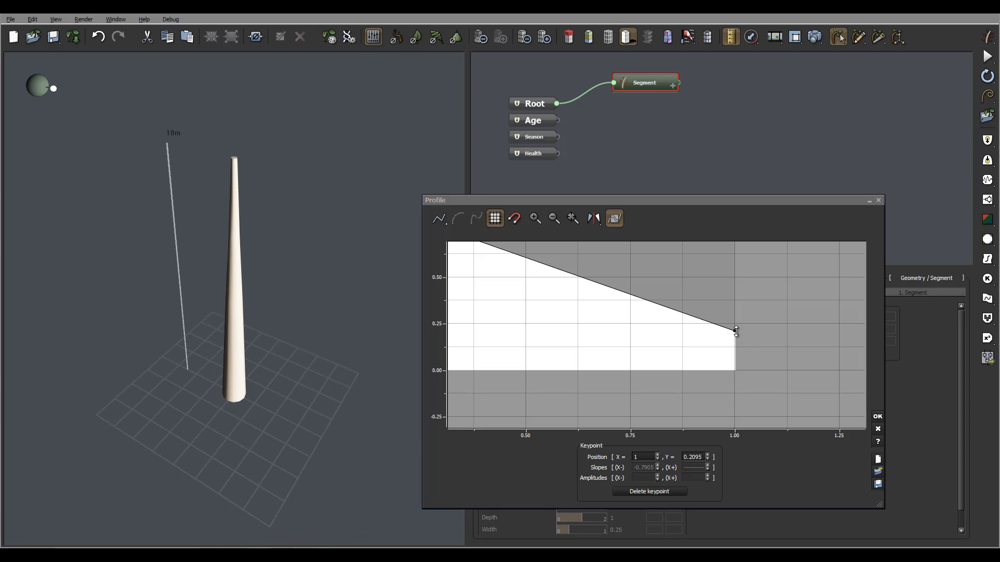
left_click_drag(734, 331, 734, 342)
left_click_drag(735, 200, 938, 77)
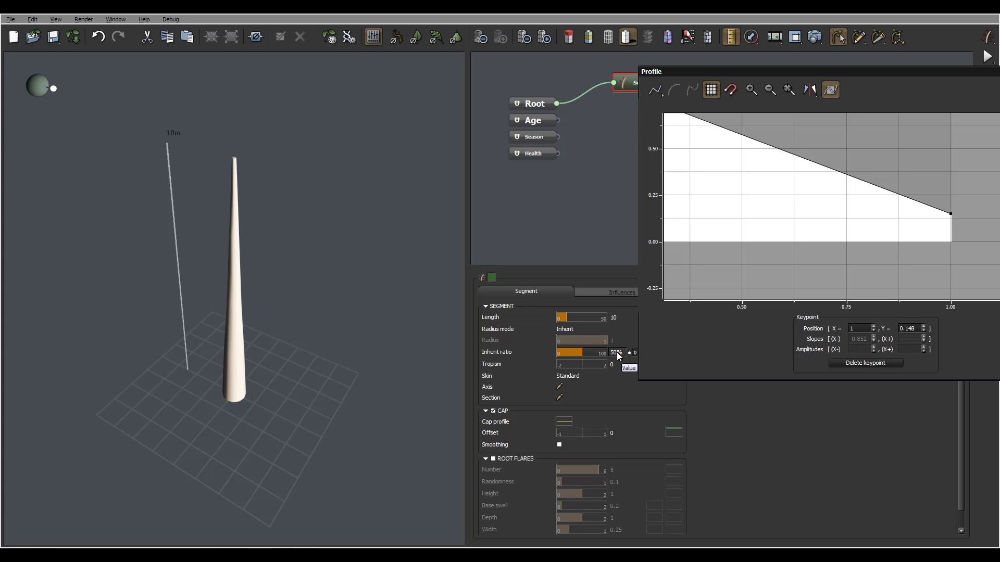
left_click_drag(877, 77, 656, 81)
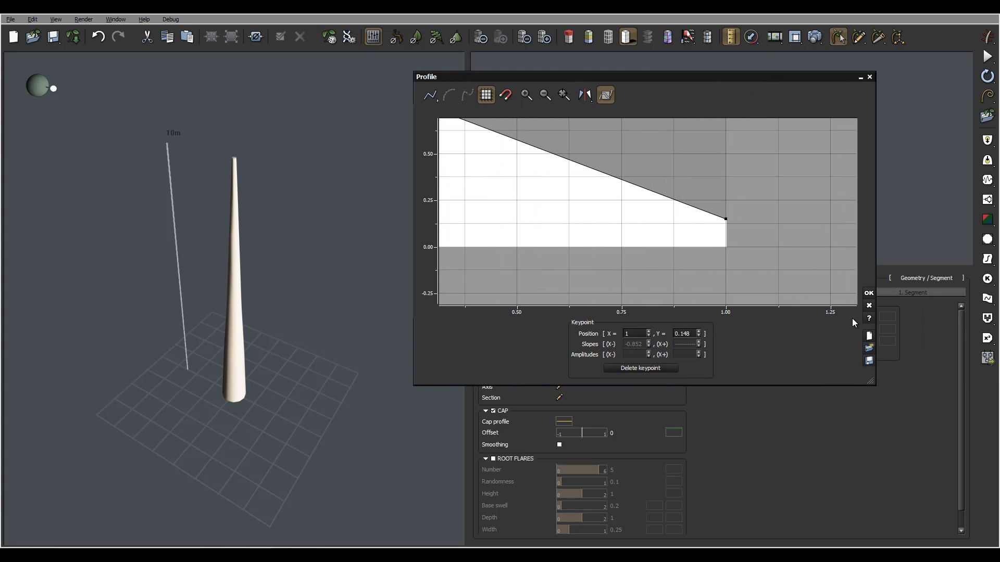
left_click(868, 294)
Inspect the tapered trunk and its profile curve, and reset the Inherit ratio's profile filter.
mouse_move(357, 322)
left_mouse_down()
mouse_move(261, 319)
mouse_move(298, 300)
mouse_move(270, 258)
mouse_move(239, 257)
mouse_move(253, 257)
left_mouse_up()
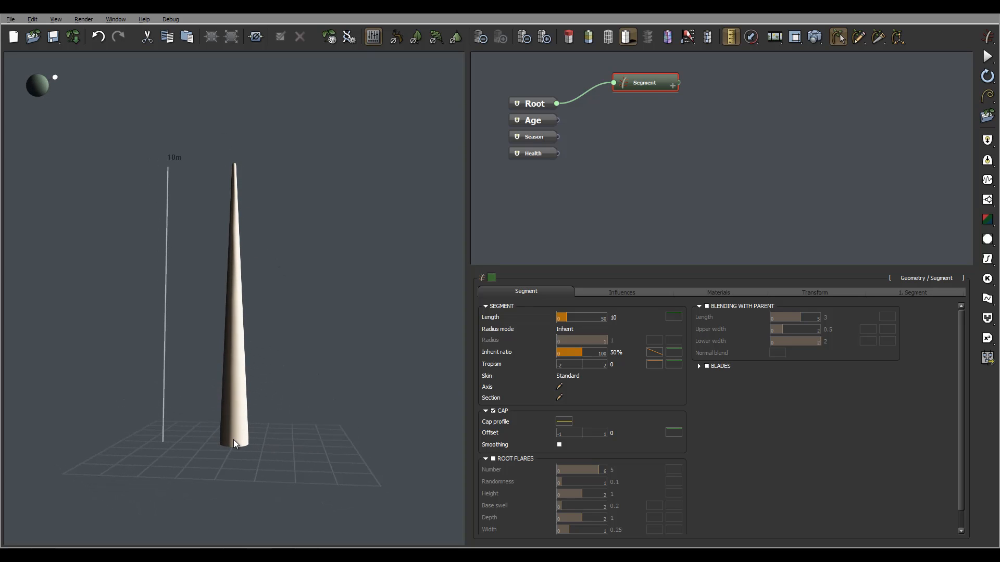
left_click_drag(311, 355, 342, 380)
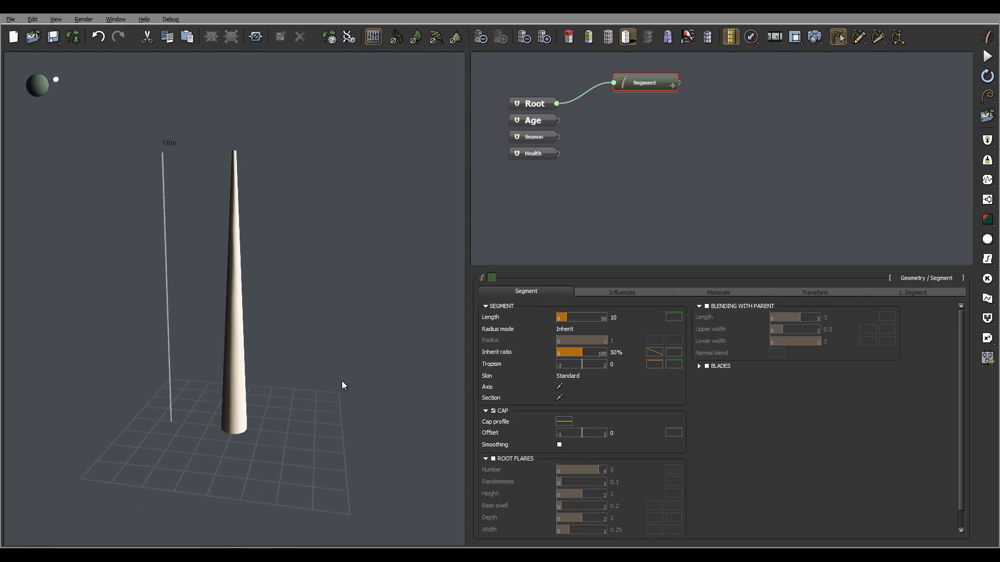
left_click(653, 351)
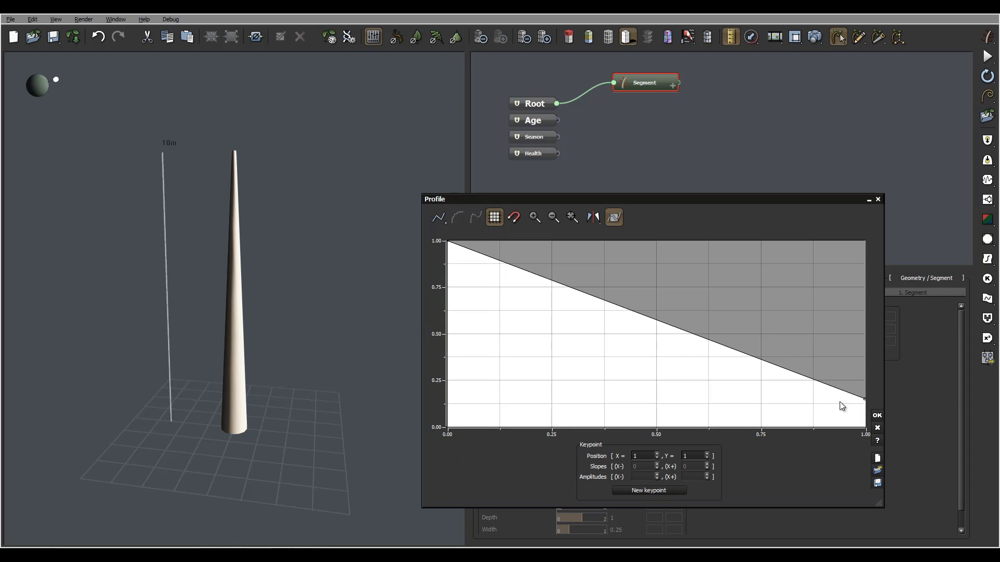
left_click(878, 425)
right_click(653, 352)
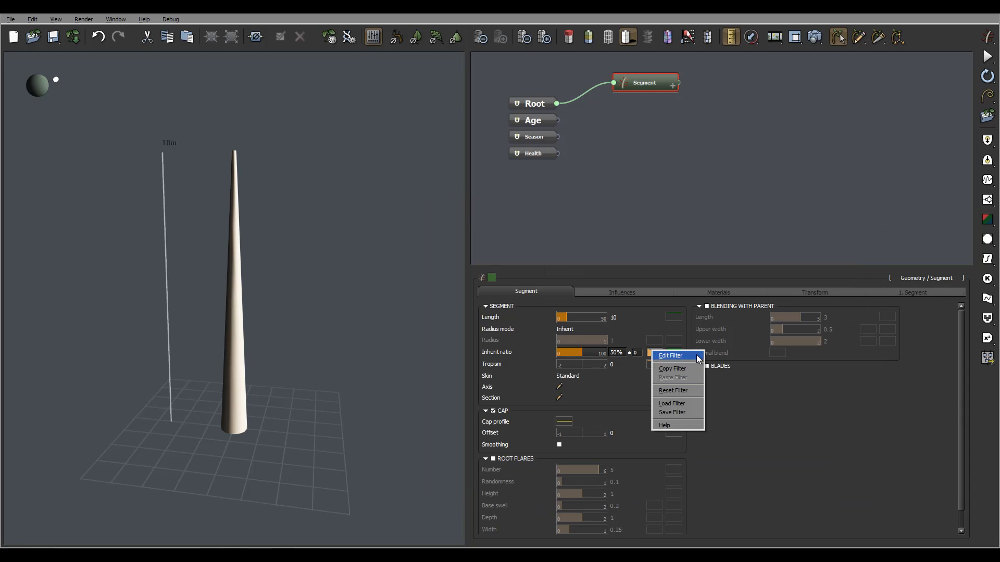
left_click(689, 392)
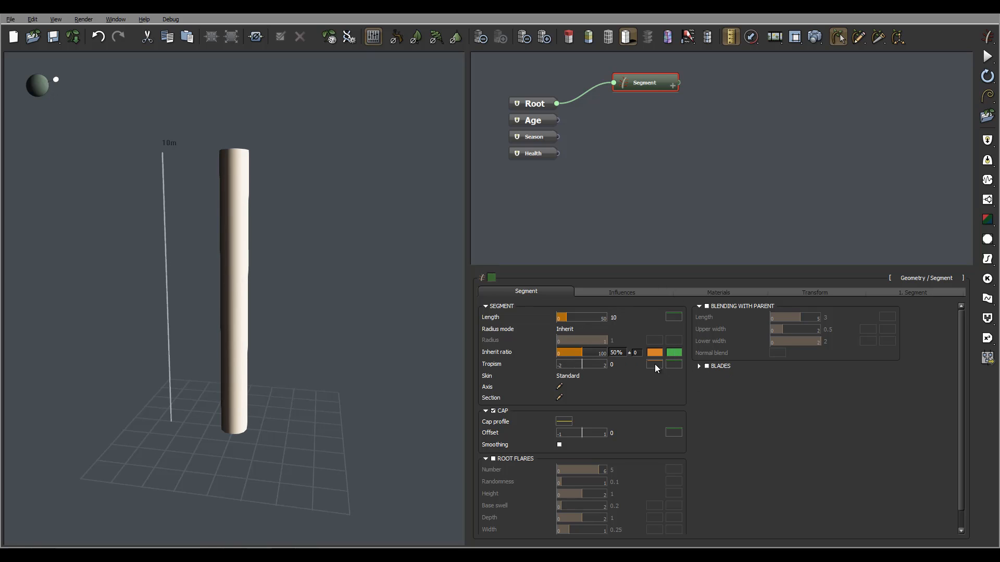
Examine the Inherit ratio's filter options and its reset profile curve, and close the profile editor.
right_click(656, 355)
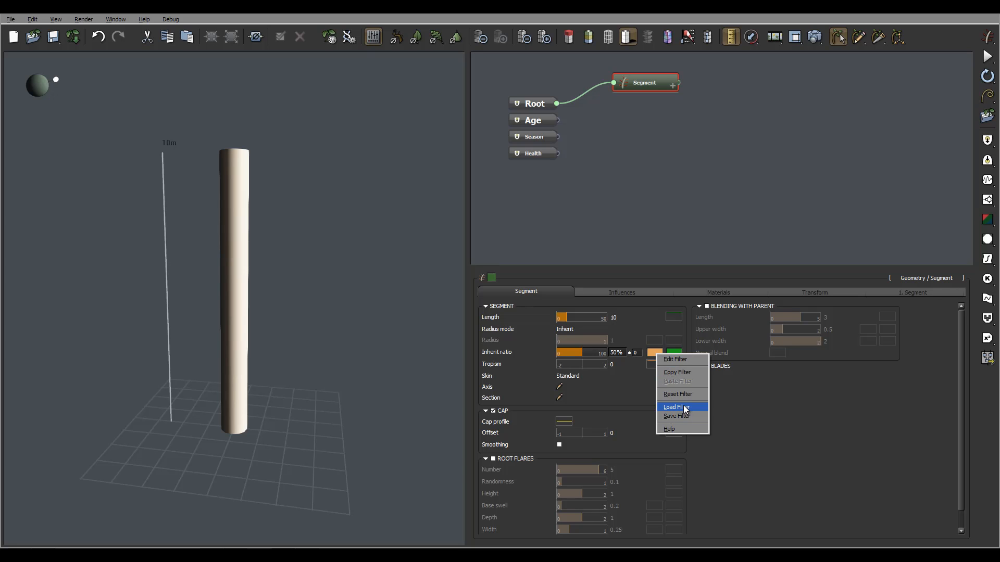
left_click(657, 358)
left_click_drag(656, 200, 652, 167)
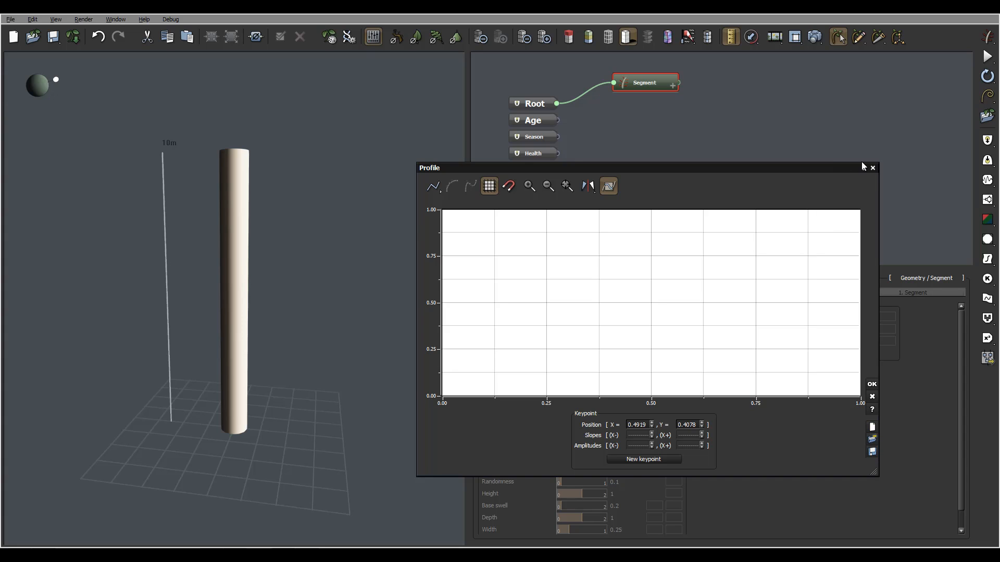
left_click(874, 168)
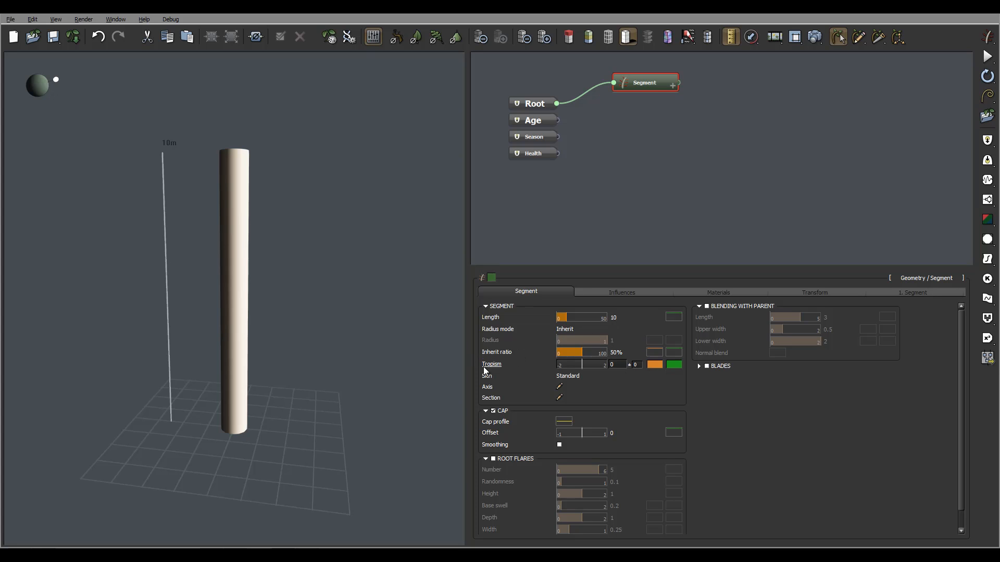
mouse_move(269, 298)
left_mouse_down()
mouse_move(336, 249)
mouse_move(282, 289)
left_mouse_up()
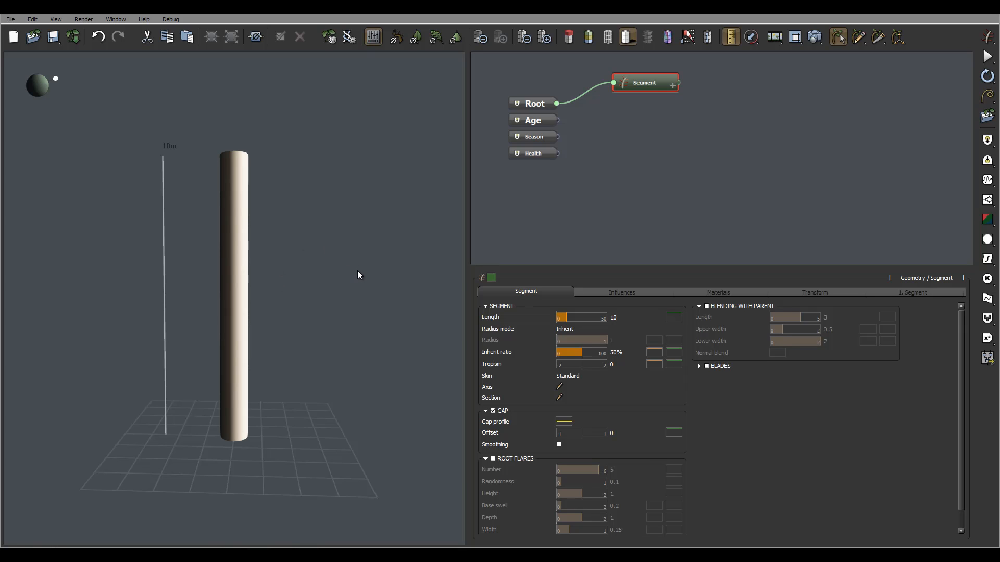
Add a second Segment node to the graph and connect the trunk Segment's output to it to grow branches.
left_click(748, 113)
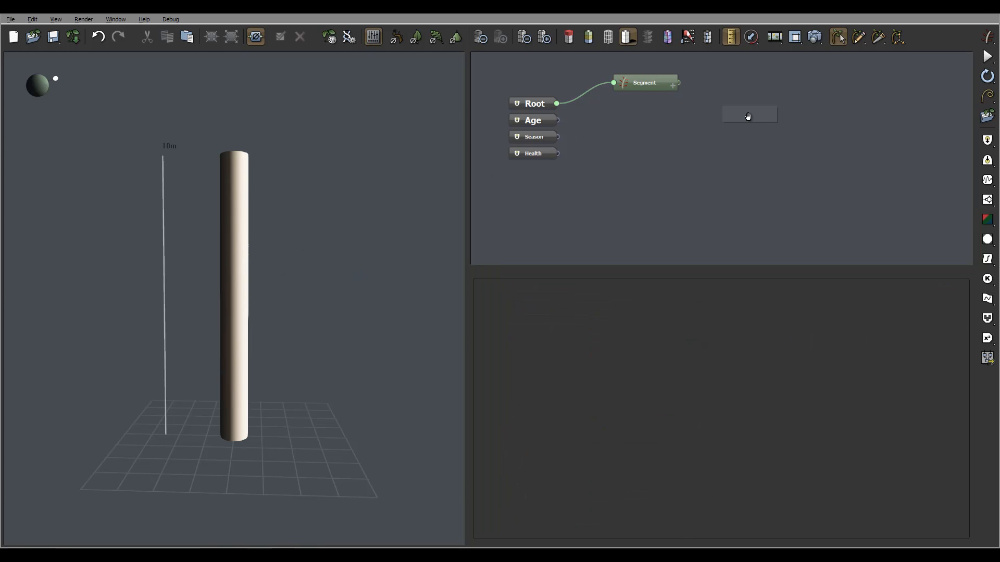
right_click(747, 113)
mouse_move(808, 118)
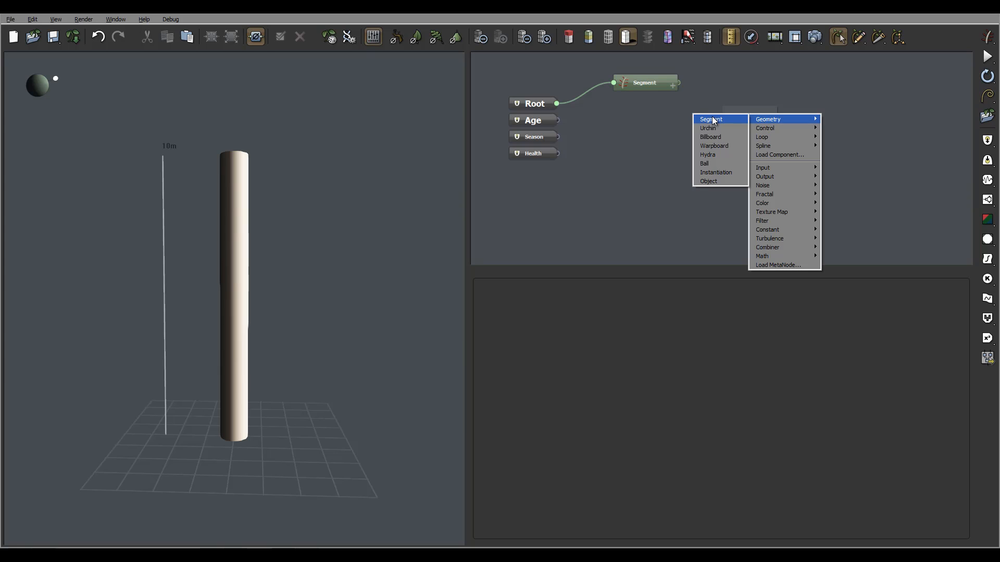
left_click(712, 116)
left_click_drag(677, 83, 726, 112)
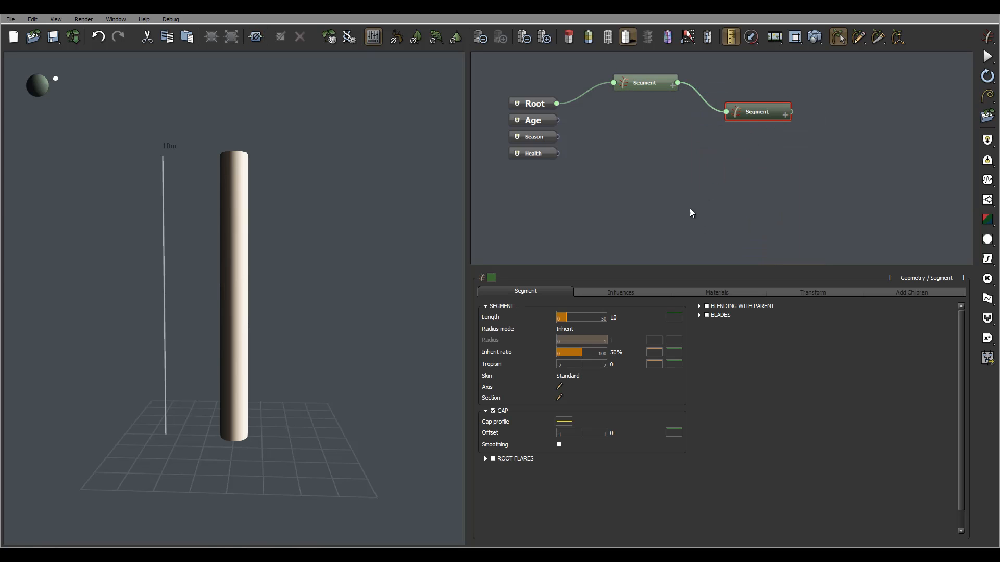
left_click(650, 79)
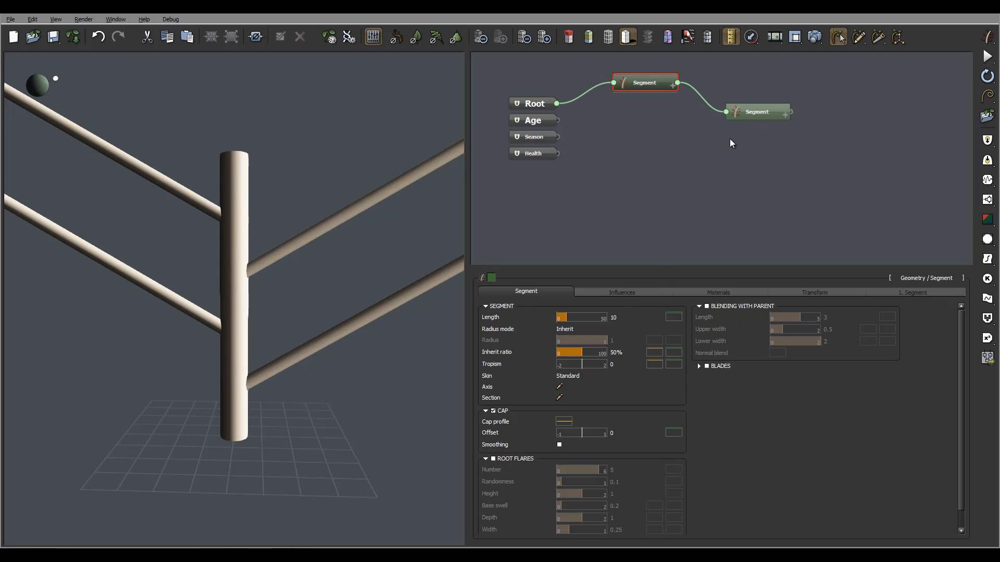
mouse_move(280, 296)
left_mouse_down()
mouse_move(308, 295)
mouse_move(248, 158)
left_mouse_up()
left_click_drag(266, 407, 348, 143)
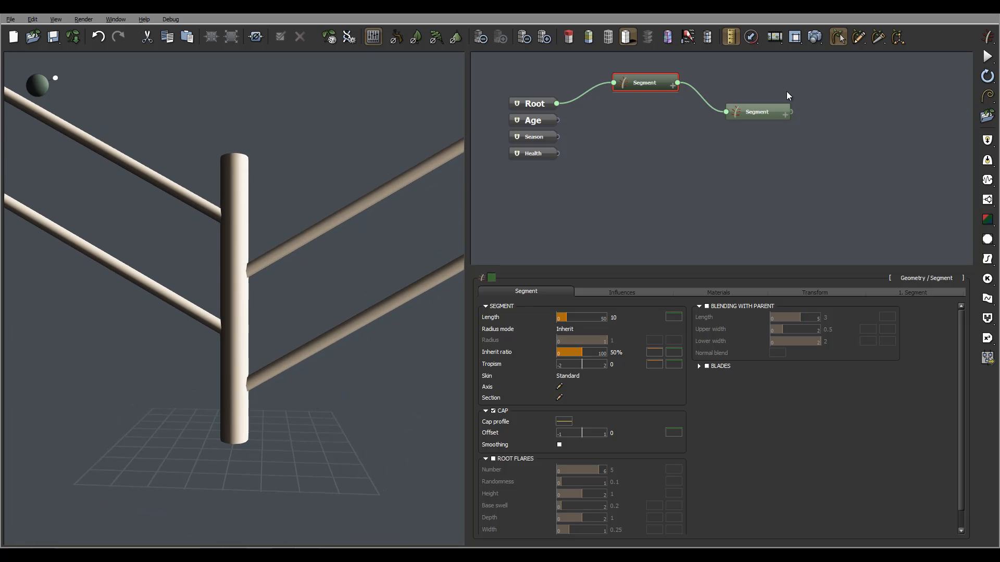
Set the branch Segment's Tropism to about 2.16 and inspect how the branches bend.
left_click(771, 107)
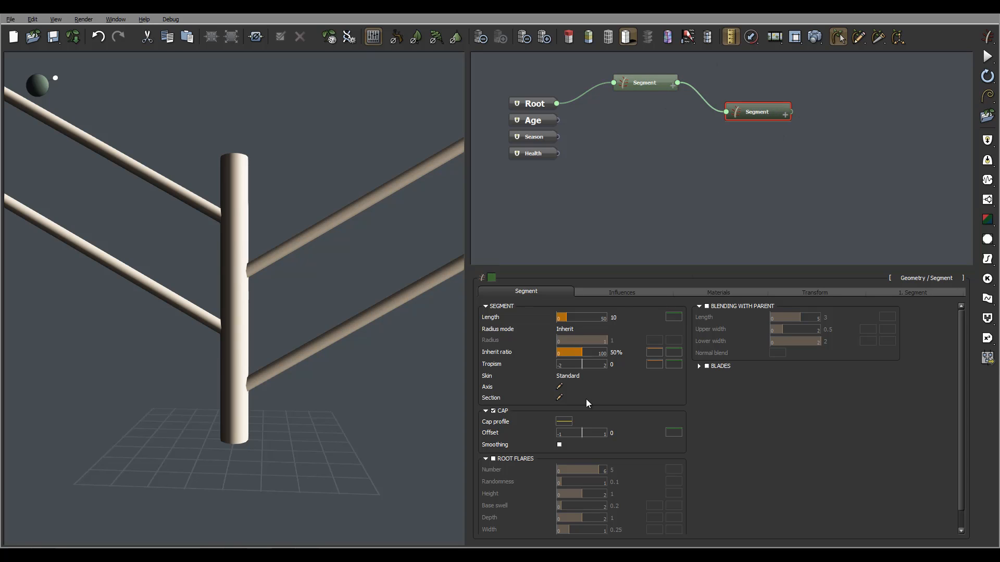
left_click_drag(586, 366, 602, 365)
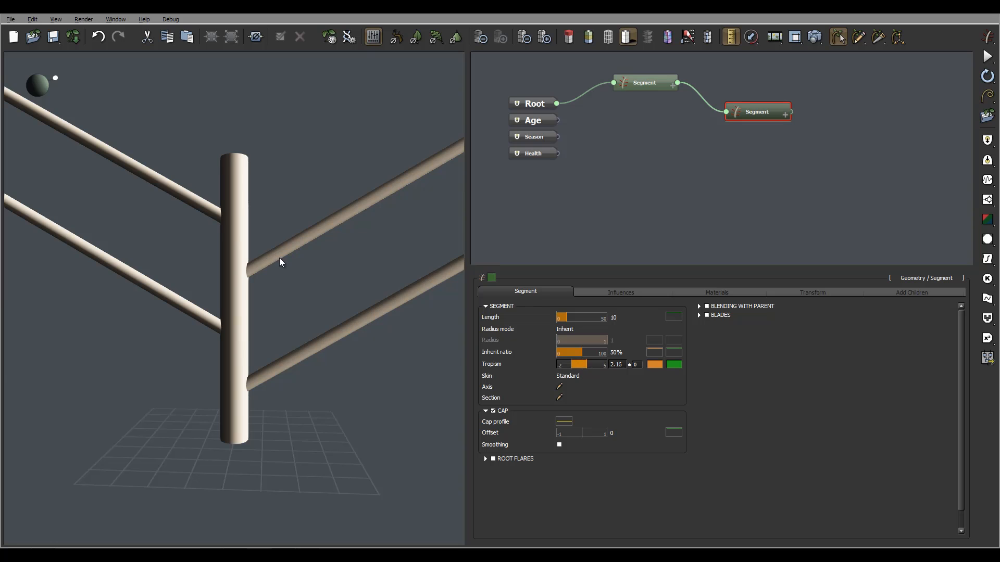
left_click_drag(438, 239, 299, 261)
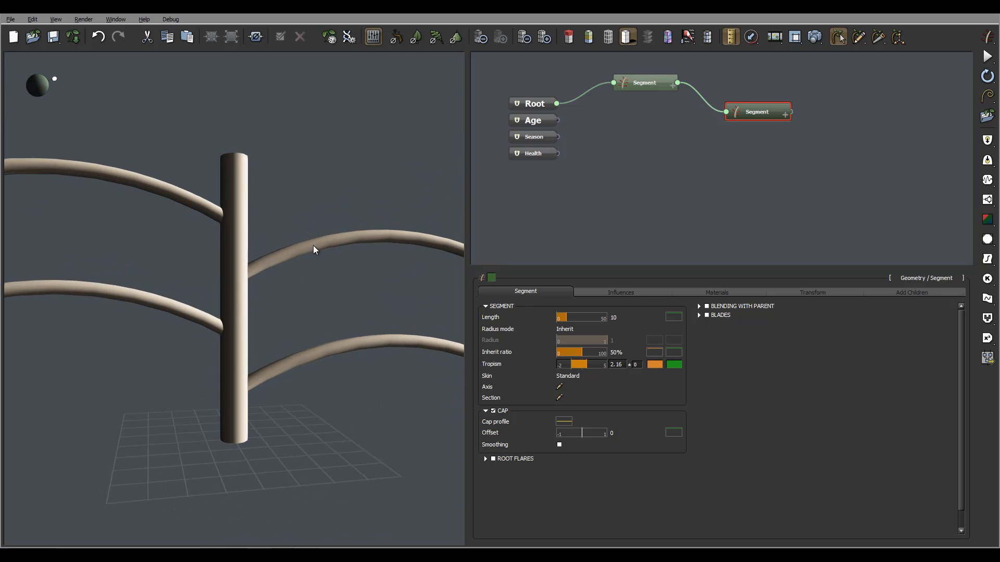
left_click_drag(408, 254, 402, 279)
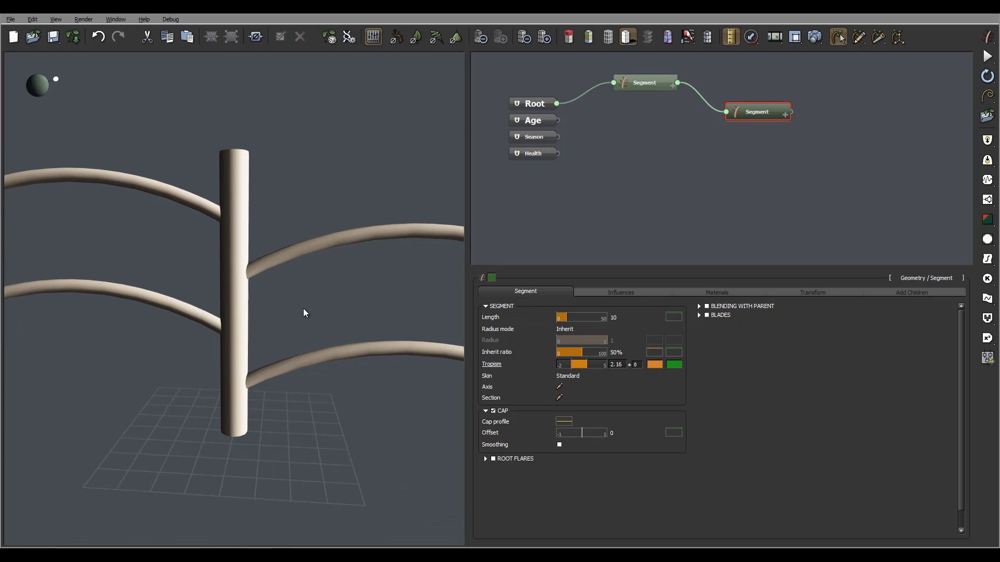
left_click_drag(313, 263, 335, 262)
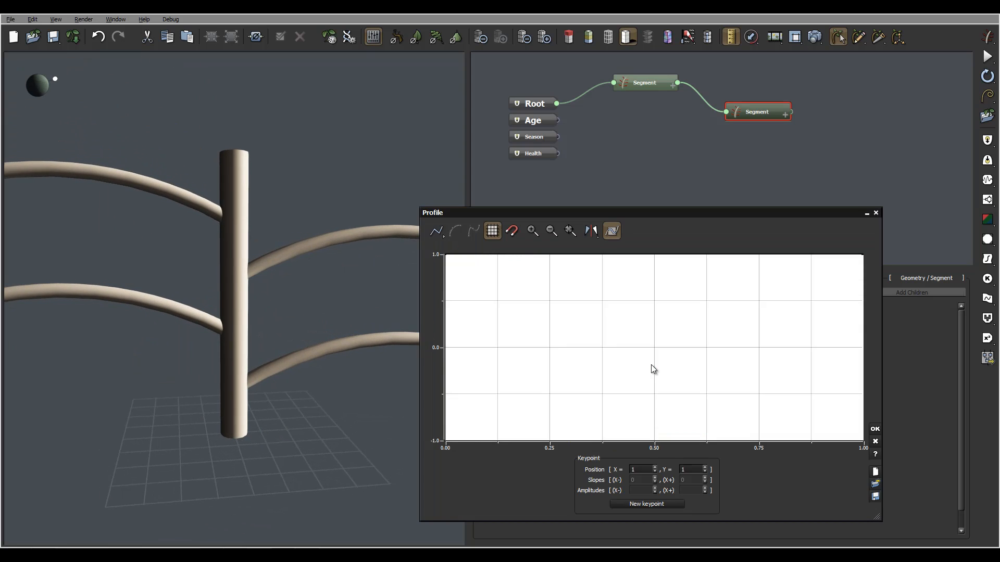
left_click(652, 364)
left_click_drag(840, 290, 721, 314)
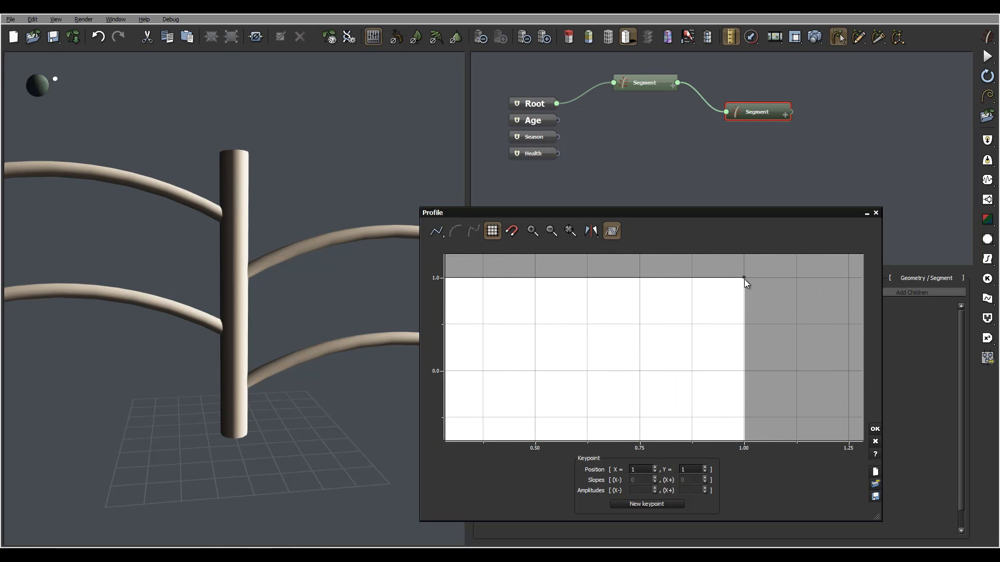
left_click_drag(745, 280, 758, 423)
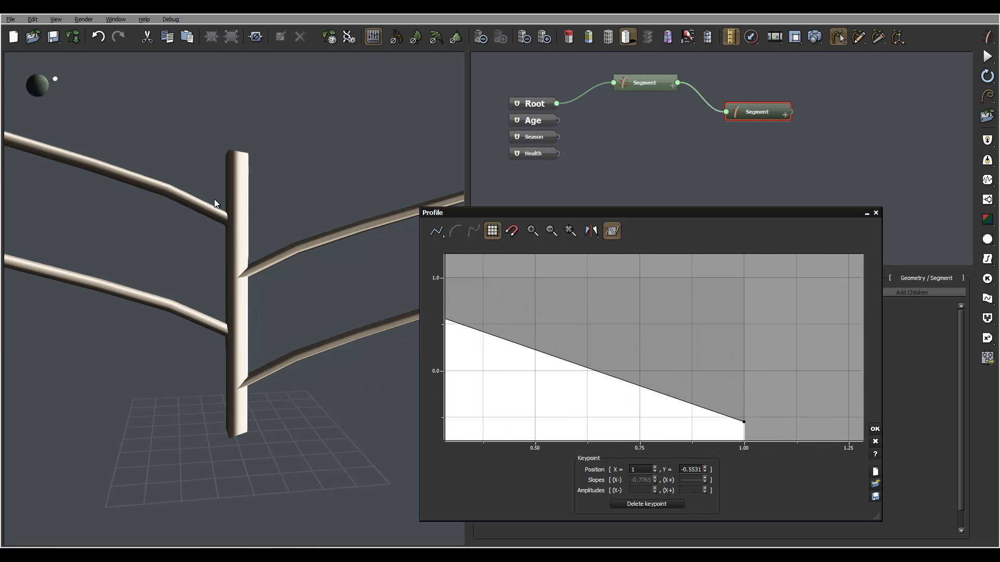
right_click_drag(215, 202, 372, 190)
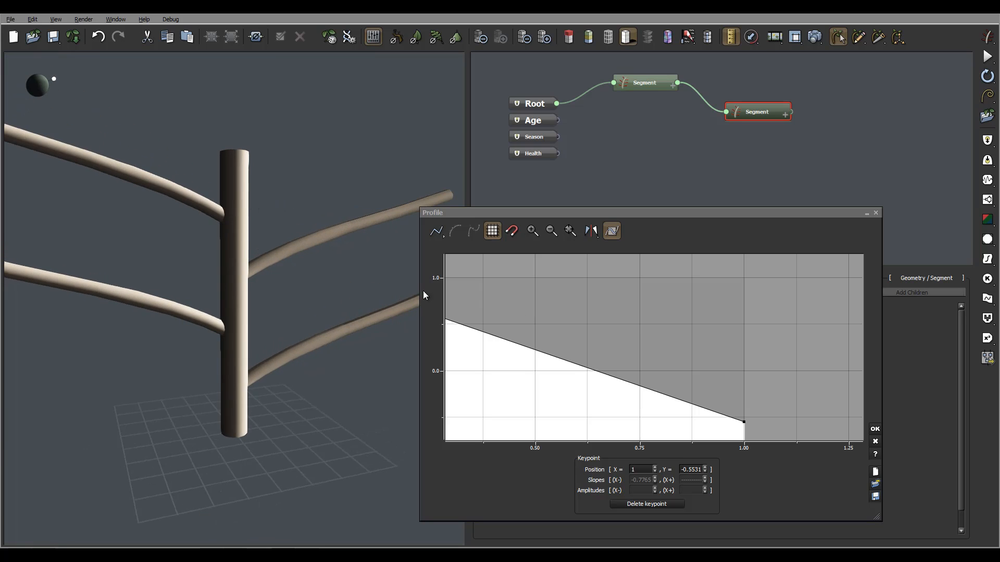
left_click(875, 430)
Set the branch Segment's Tropism to about -2.77 and inspect the branches from other angles.
left_click_drag(586, 364, 302, 267)
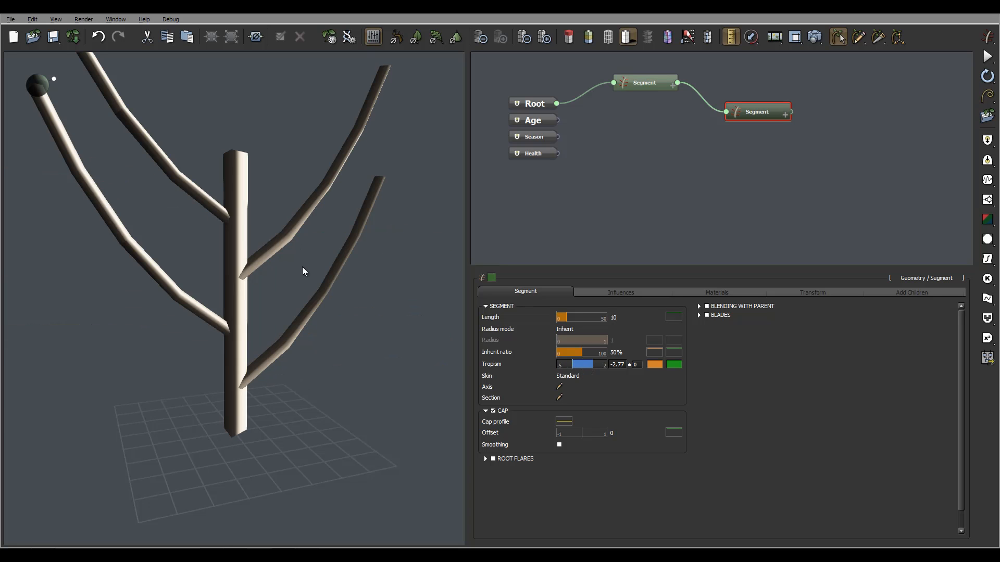
right_click_drag(217, 230, 296, 231)
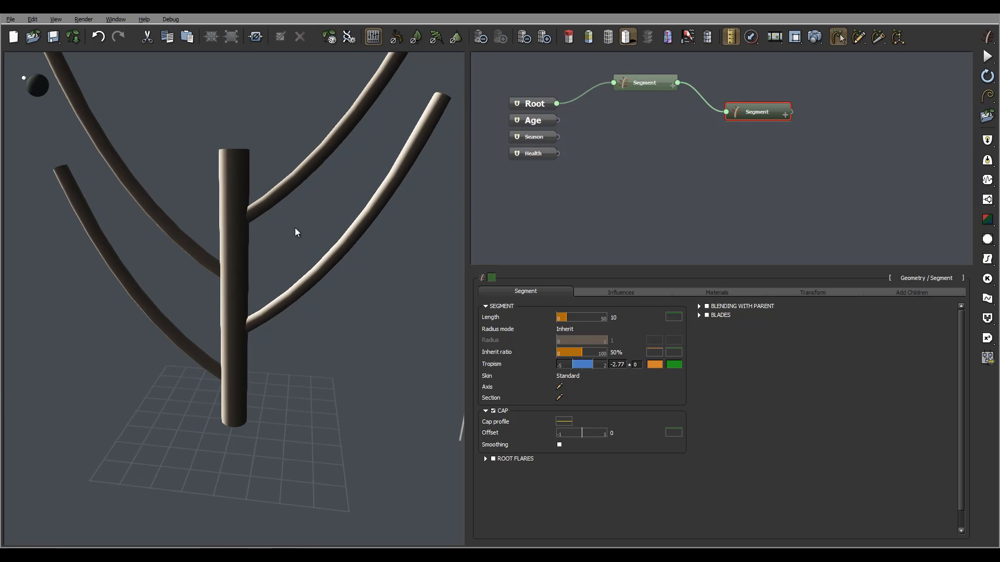
right_click_drag(227, 255, 252, 223)
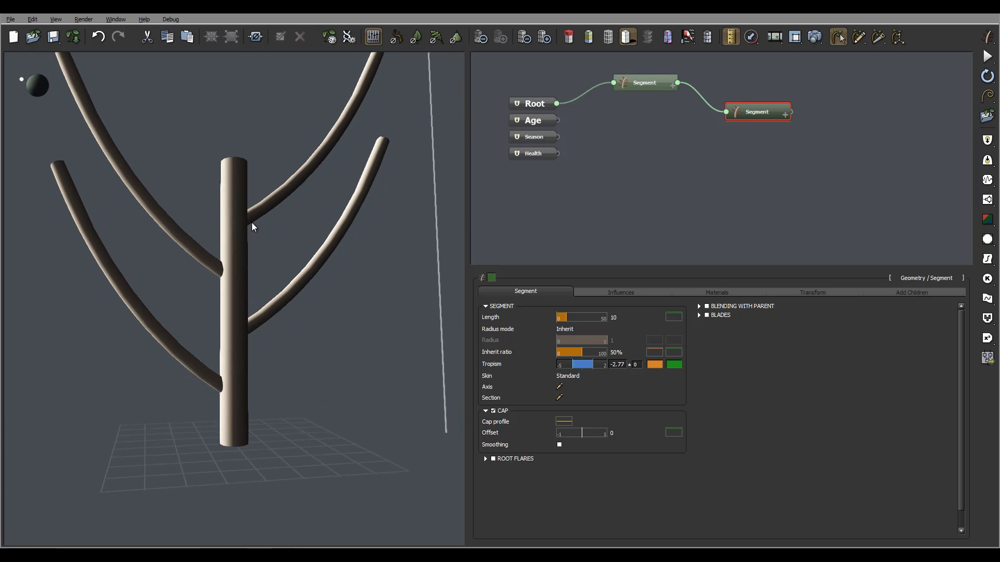
left_click(658, 365)
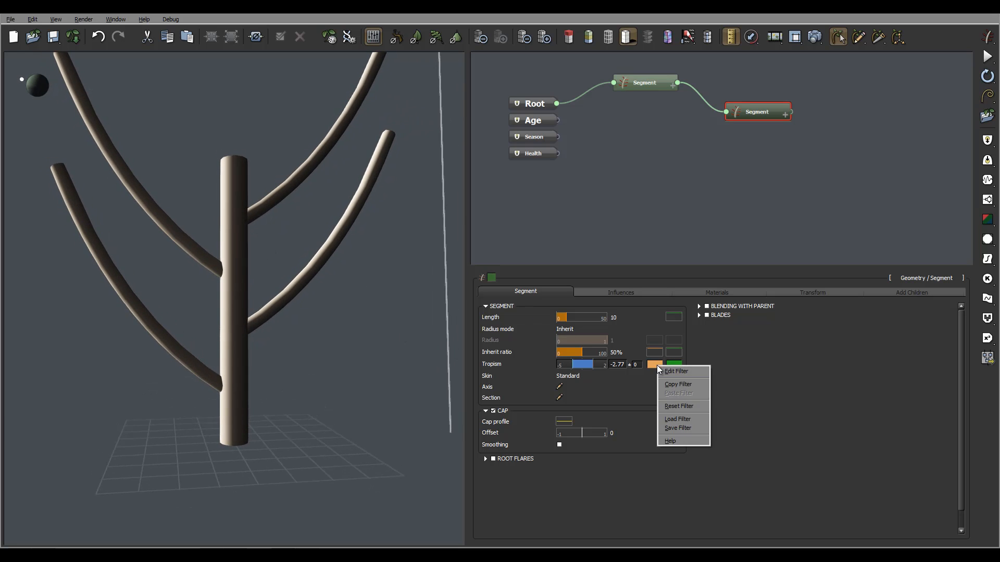
left_click(680, 370)
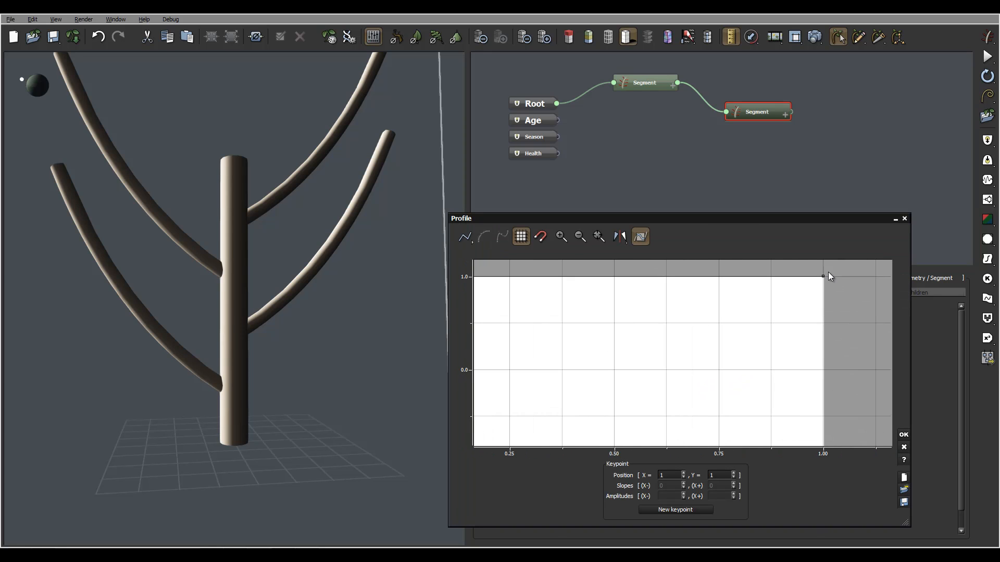
left_click_drag(825, 276, 821, 358)
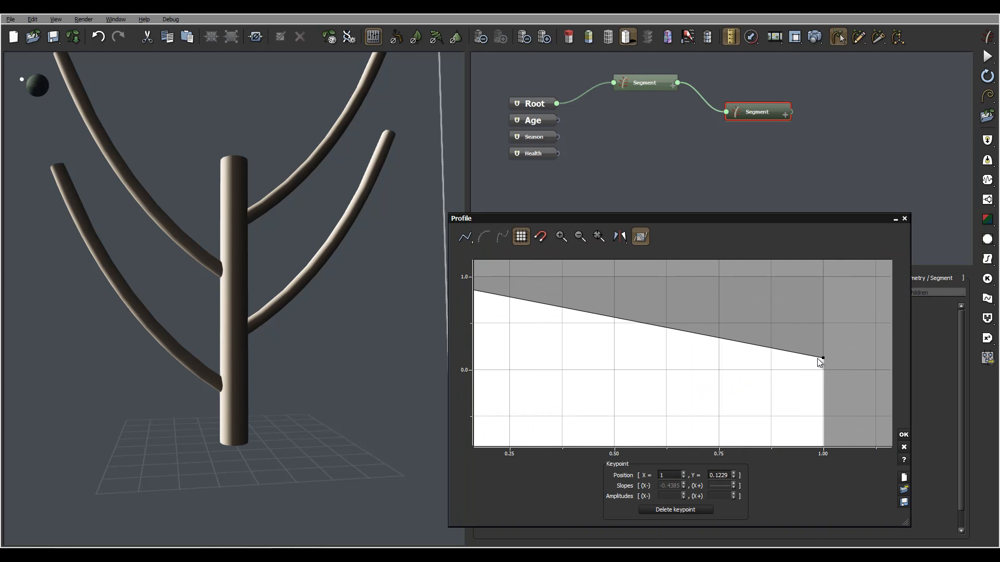
right_click_drag(337, 218, 347, 145)
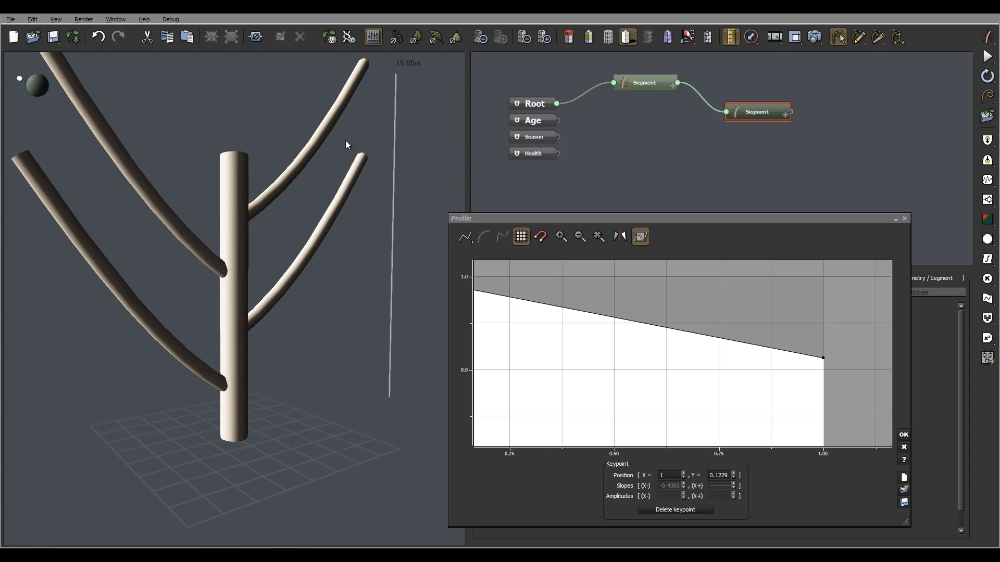
left_click_drag(646, 361, 714, 359)
left_click(668, 311)
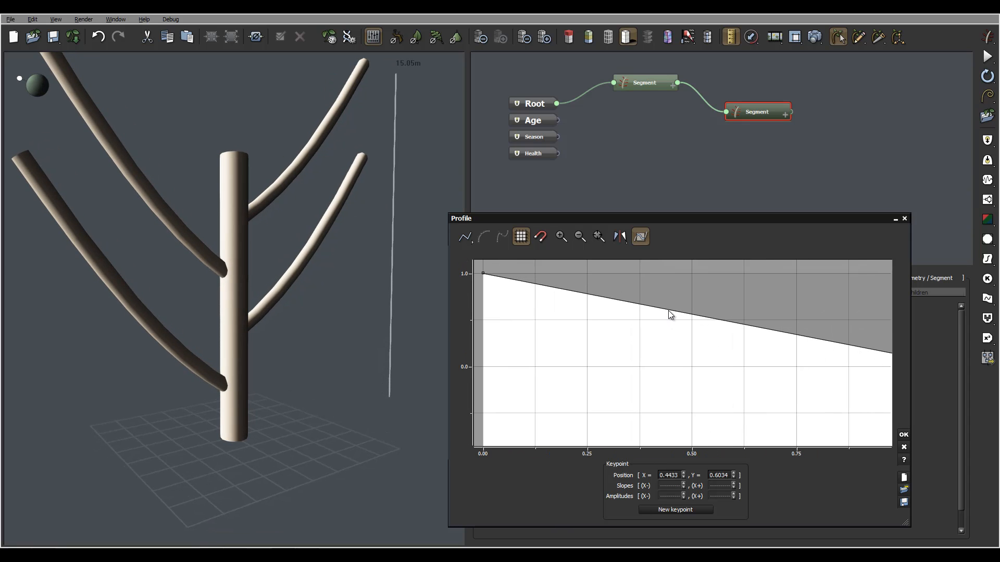
left_click_drag(685, 299, 686, 295)
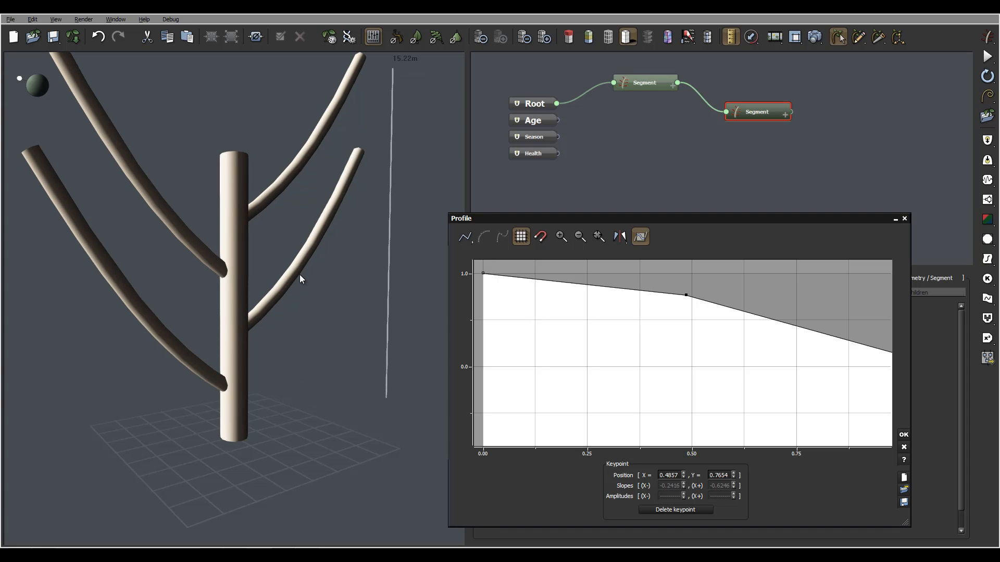
left_click_drag(726, 354, 584, 328)
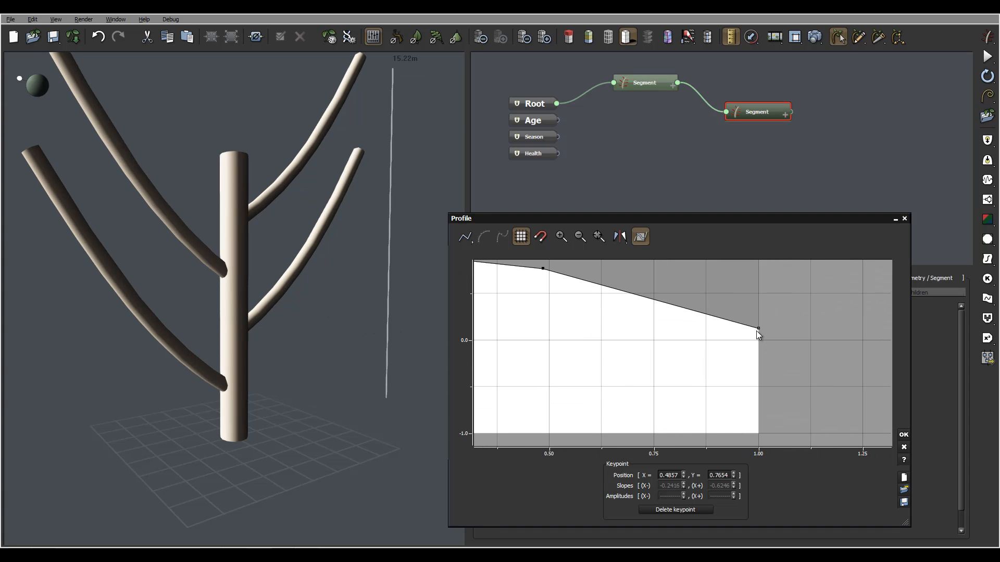
left_click_drag(760, 329, 759, 406)
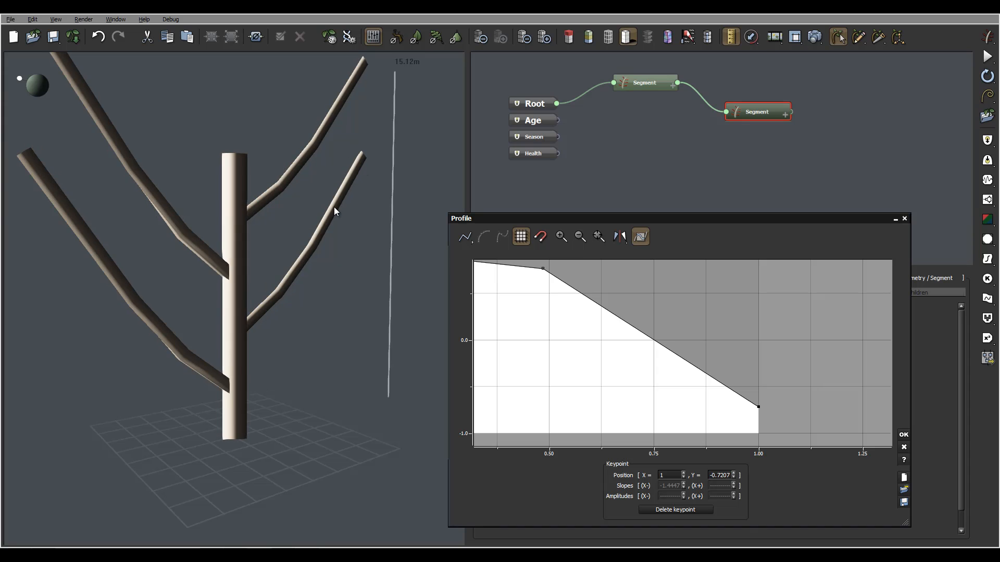
middle_click_drag(300, 237, 261, 234)
left_click_drag(521, 339, 587, 344)
left_click_drag(608, 274, 562, 275)
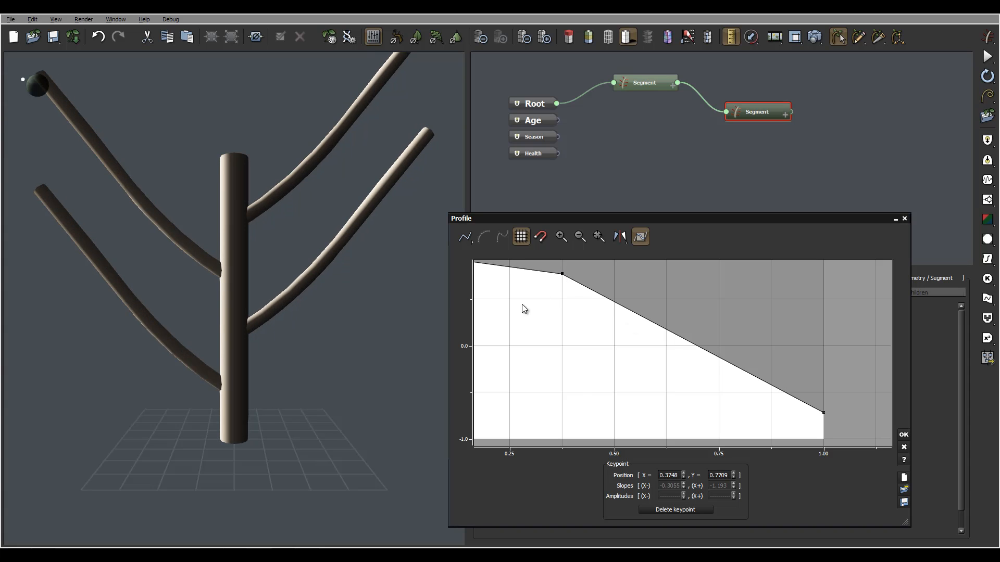
middle_click_drag(523, 308, 612, 336)
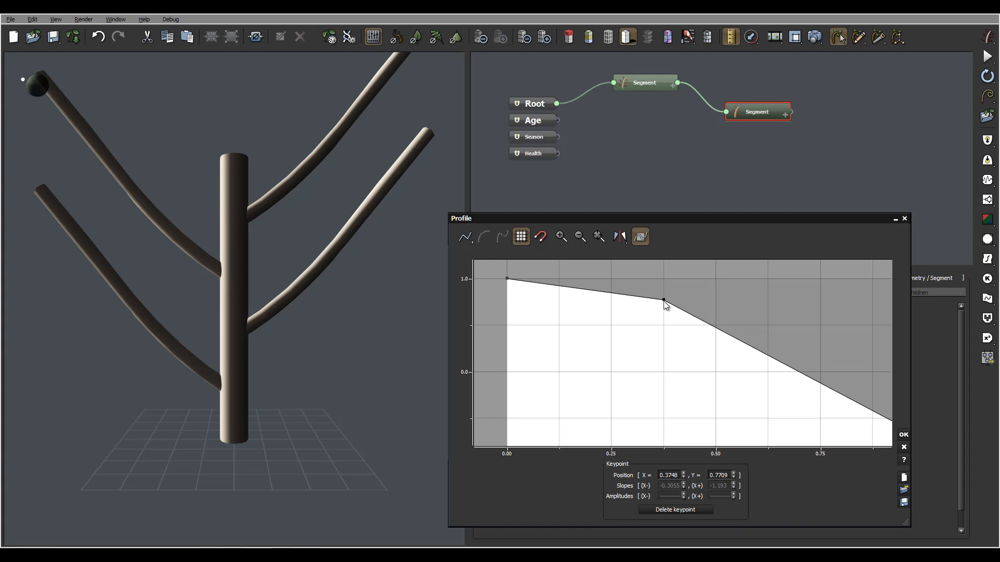
left_click_drag(664, 300, 670, 284)
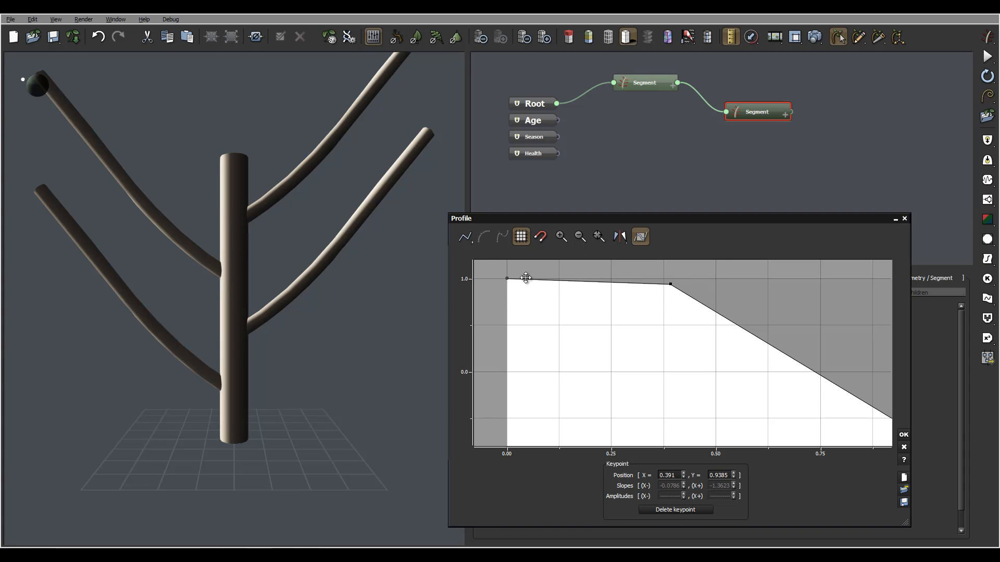
left_click_drag(376, 254, 420, 147)
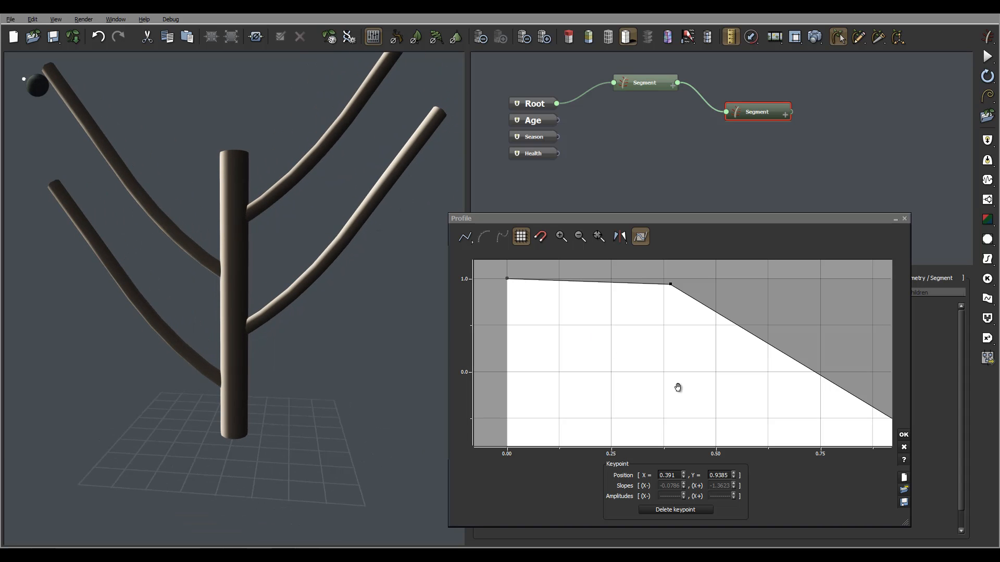
middle_click_drag(676, 386, 582, 311)
left_click_drag(817, 352, 823, 441)
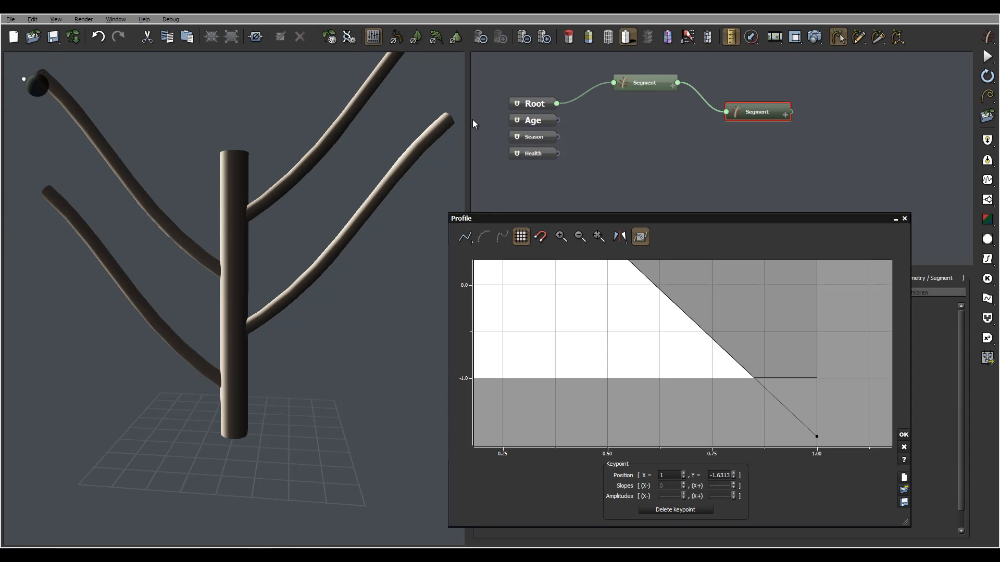
left_click_drag(362, 248, 316, 235)
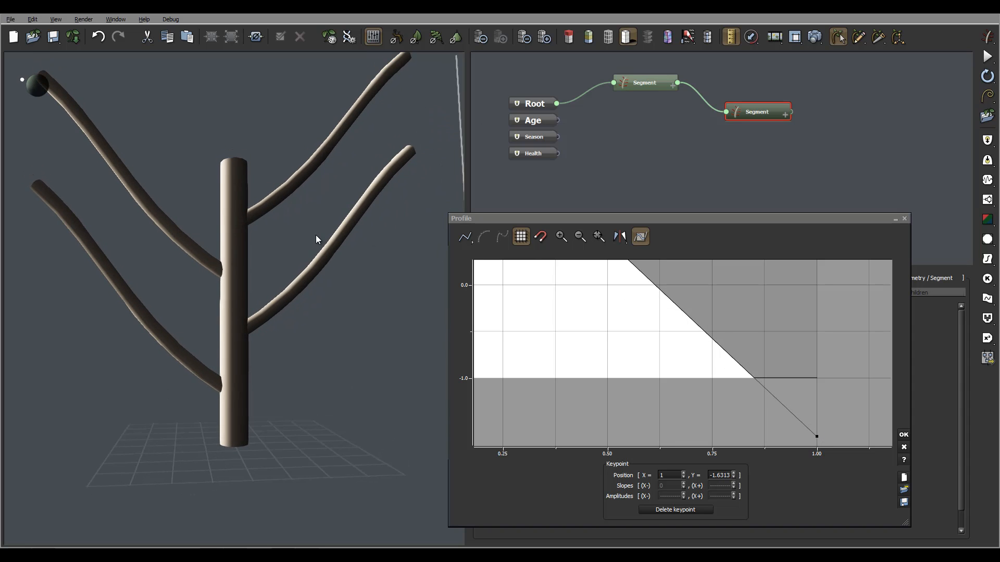
left_click_drag(822, 441, 823, 288)
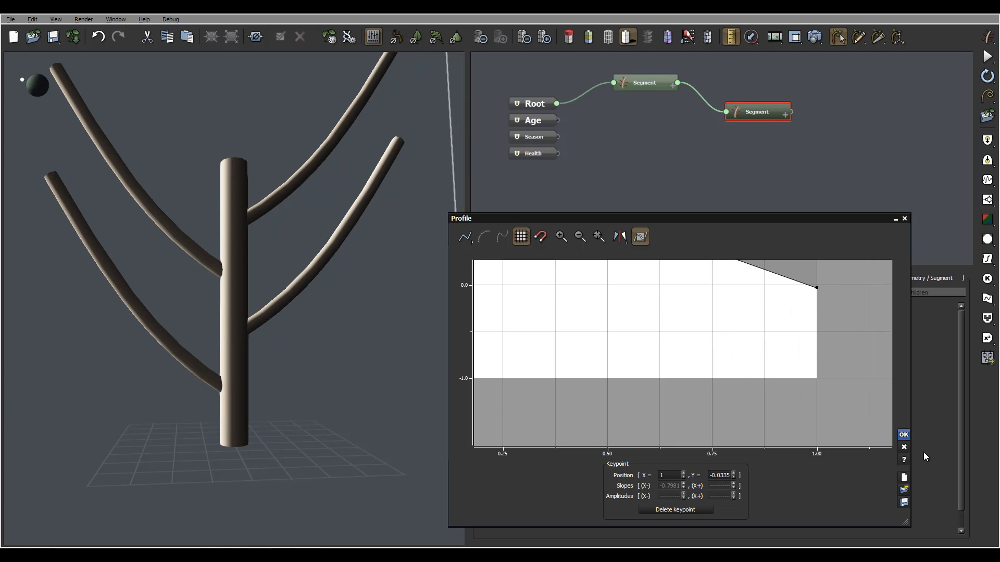
left_click(903, 434)
mouse_move(355, 214)
left_mouse_down()
mouse_move(326, 233)
mouse_move(207, 241)
mouse_move(12, 214)
mouse_move(111, 214)
mouse_move(95, 215)
left_mouse_up()
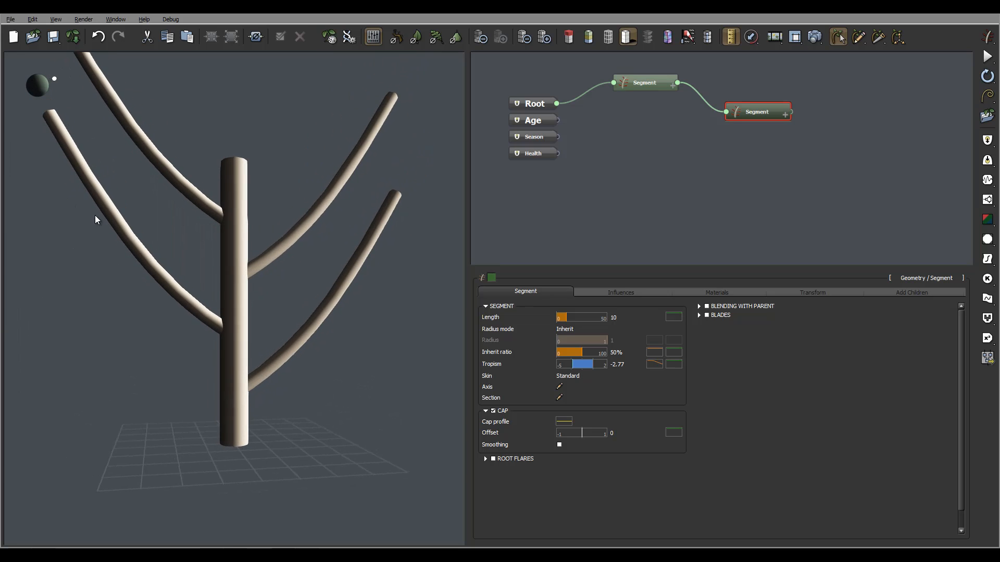
Set the random variation of the branch Segment's Tropism to 1.
mouse_move(639, 366)
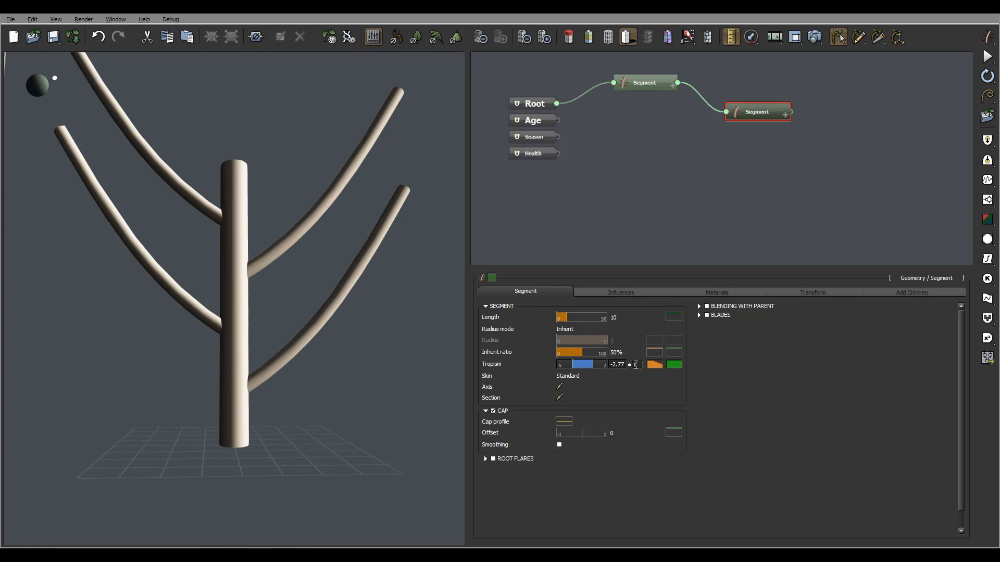
double_click(637, 365)
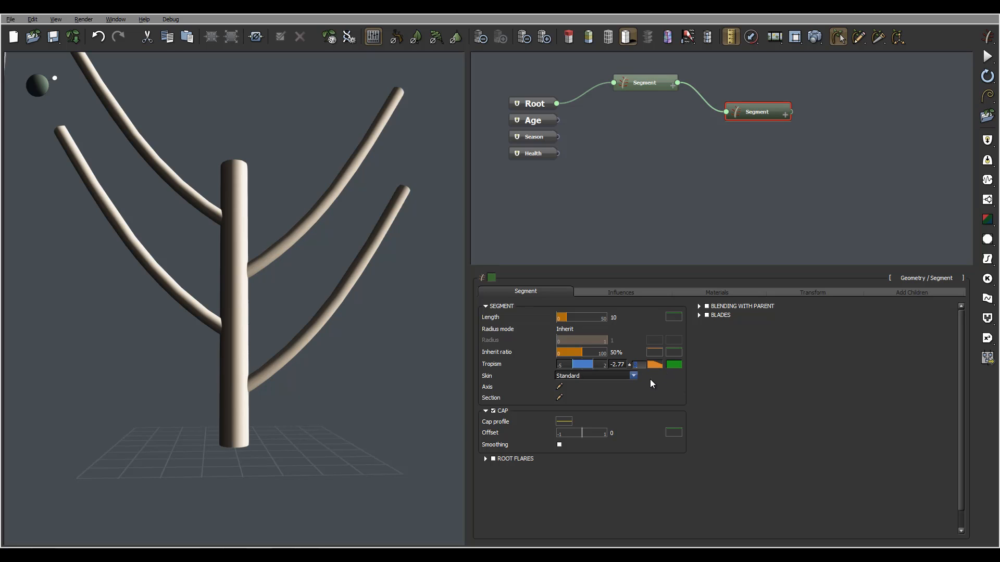
type("1")
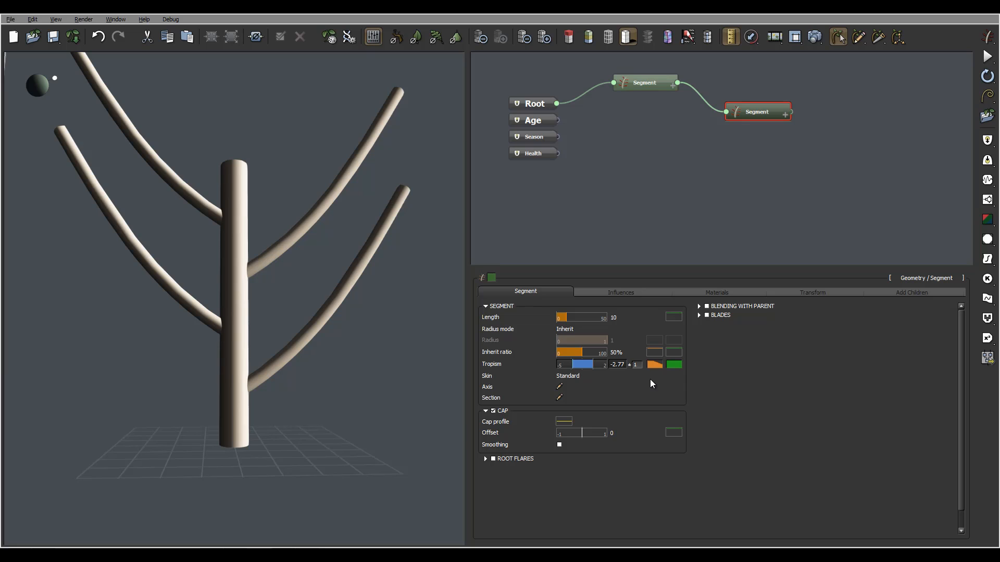
Apply the branch Segment's Tropism variation, check the branches, and switch it to relative randomness.
key("Return")
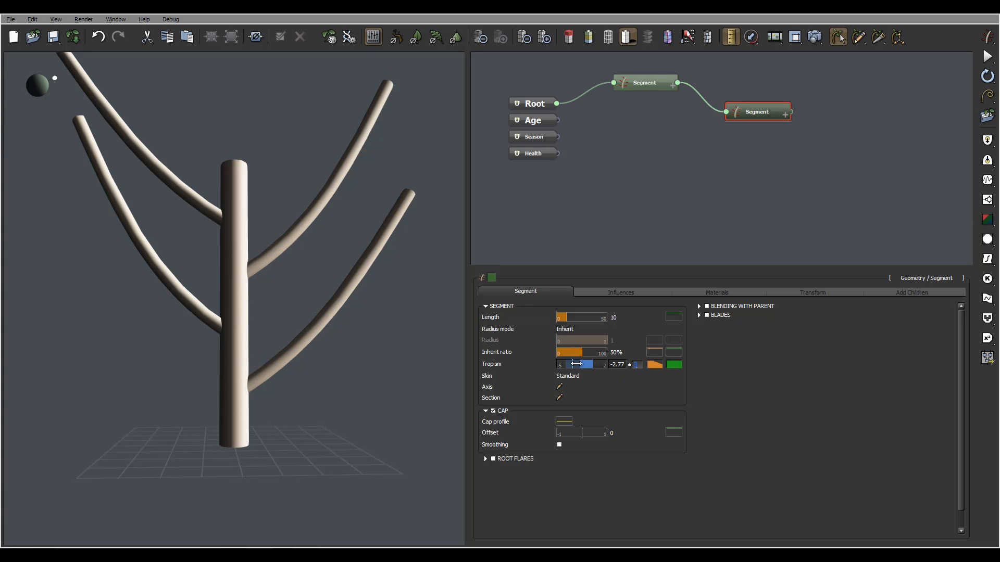
mouse_move(258, 223)
left_mouse_down()
mouse_move(401, 304)
mouse_move(402, 259)
mouse_move(245, 224)
mouse_move(175, 220)
mouse_move(265, 225)
left_mouse_up()
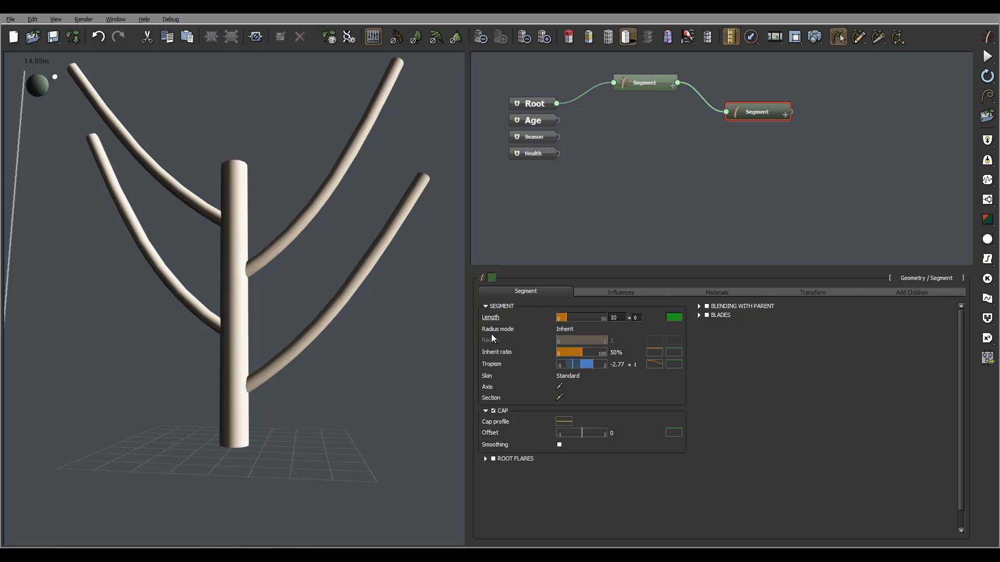
right_click(491, 363)
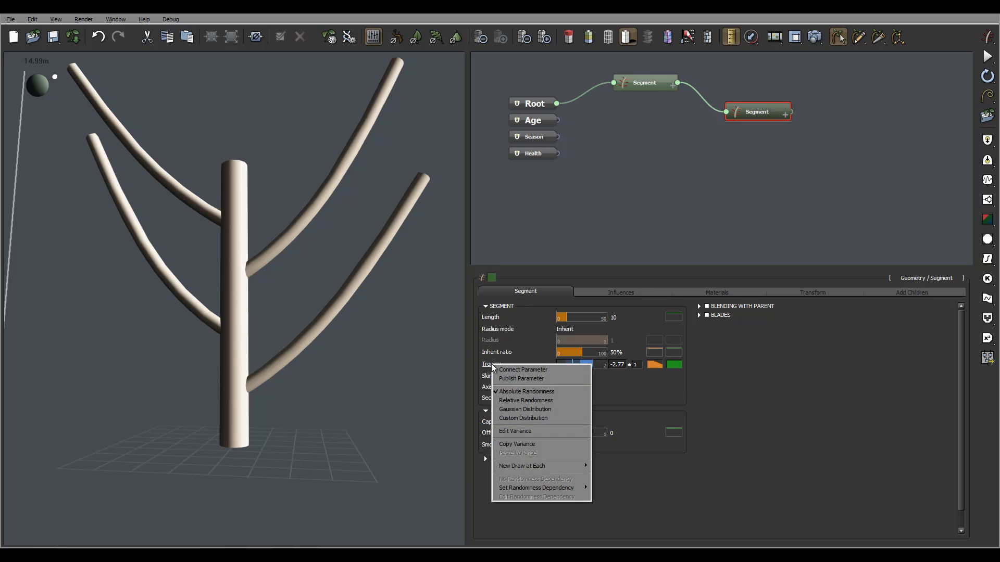
left_click(551, 399)
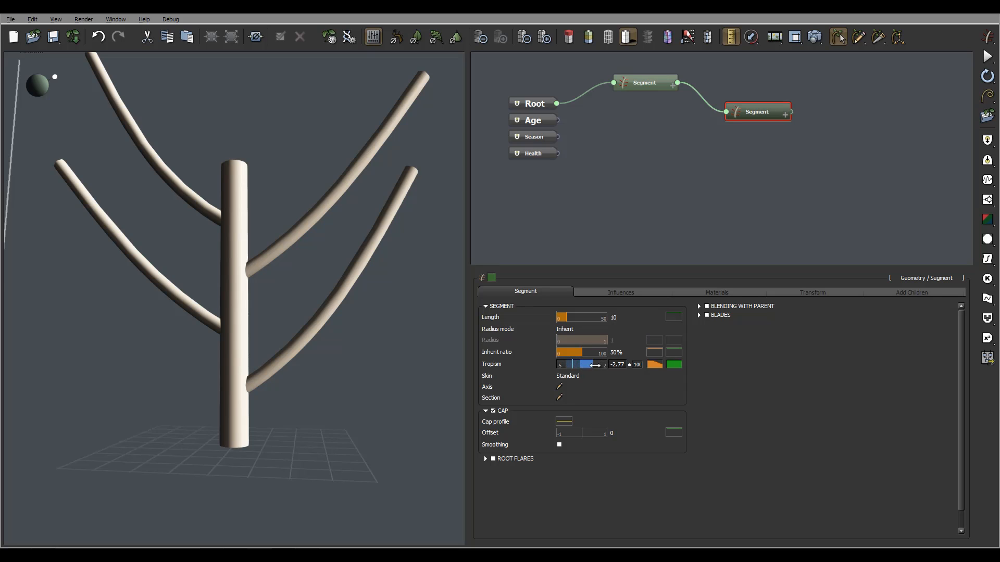
Make the branch Segment's Tropism randomness depend on the current primitive's Segment Length and inspect the branches.
right_click(498, 364)
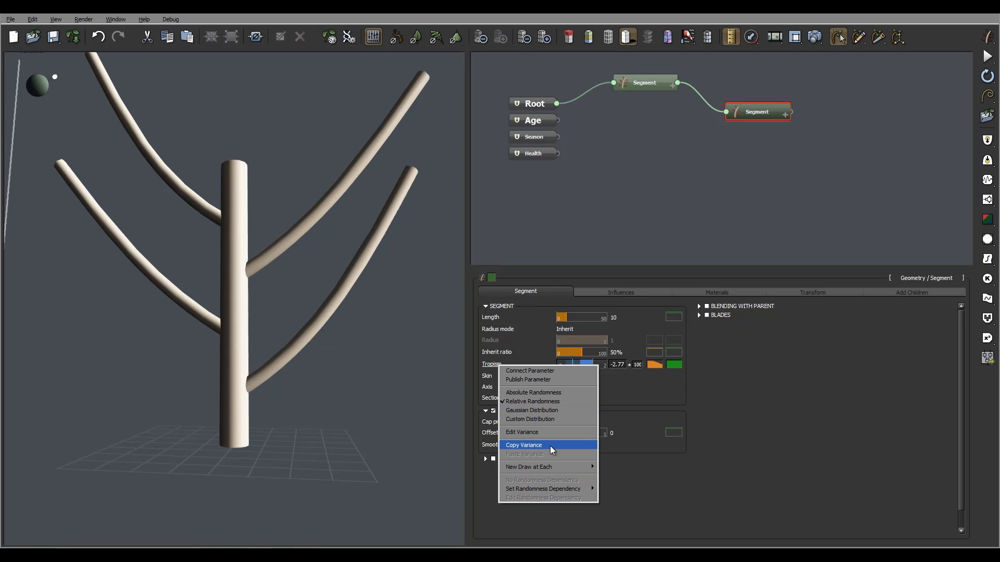
mouse_move(557, 469)
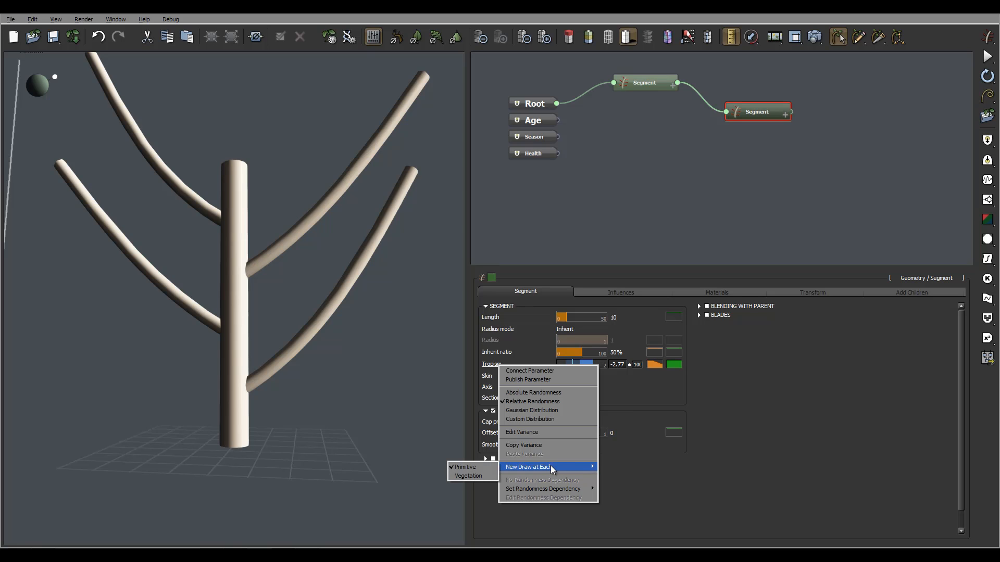
mouse_move(584, 489)
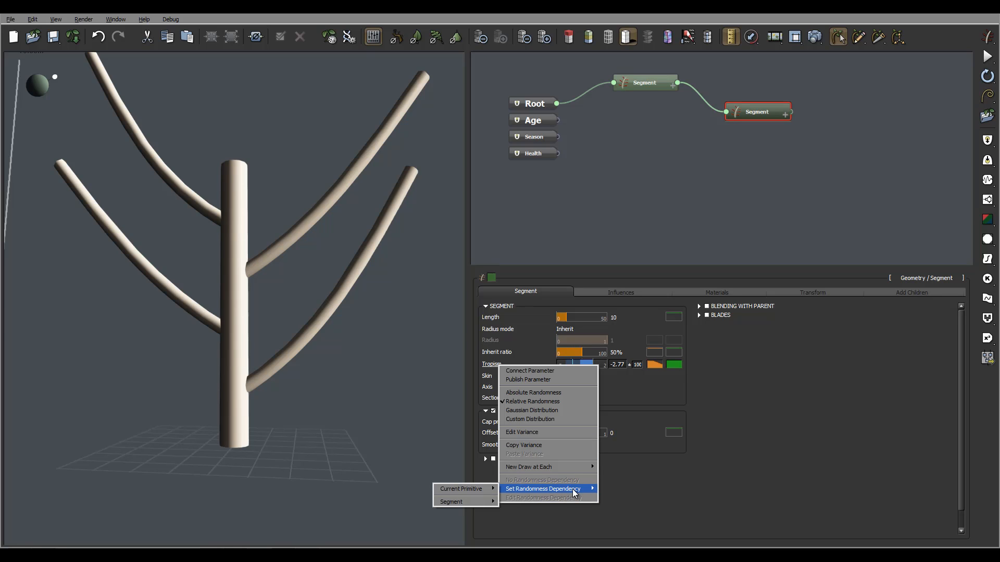
mouse_move(455, 489)
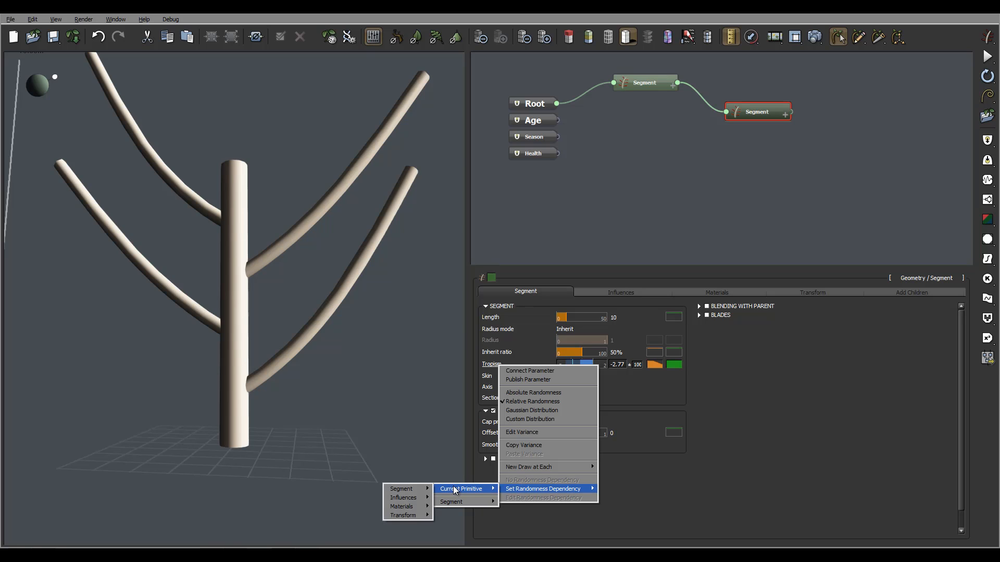
mouse_move(392, 490)
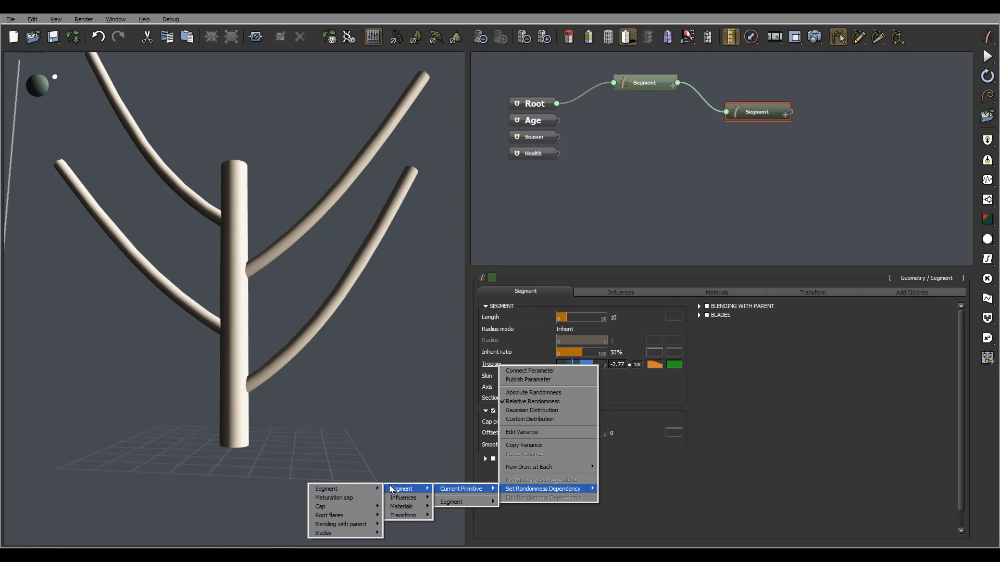
mouse_move(344, 489)
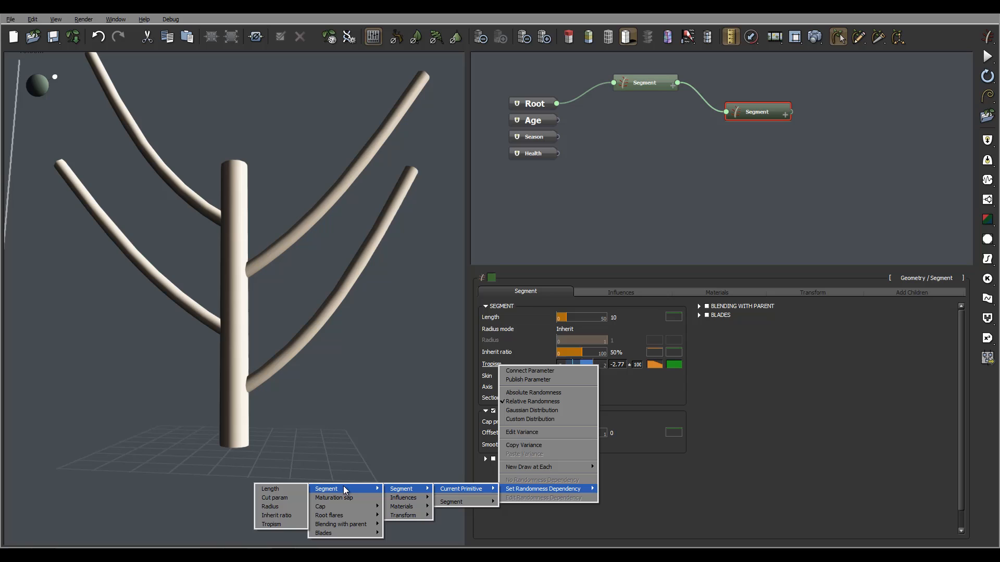
left_click(276, 489)
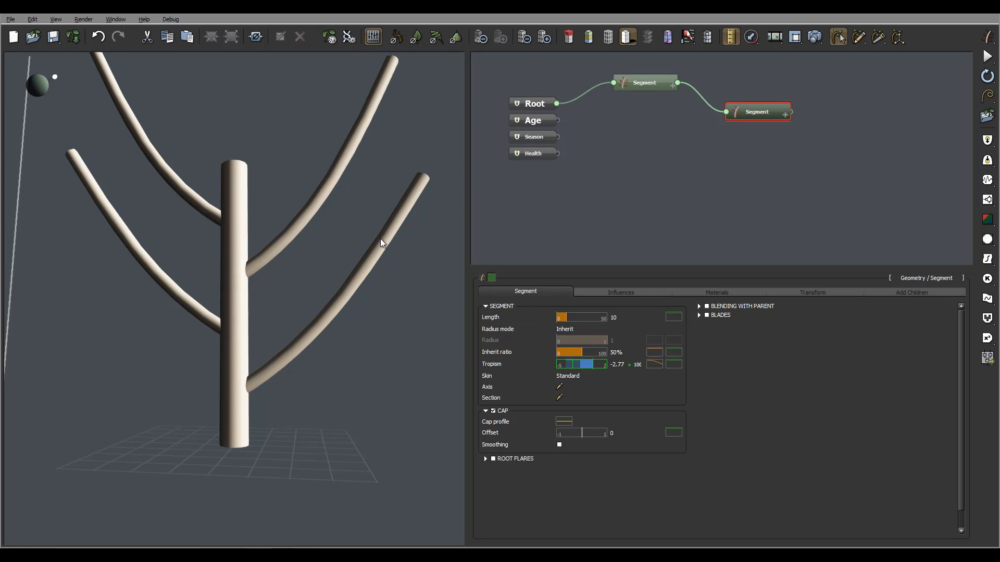
left_click_drag(380, 238, 377, 228)
right_click_drag(376, 224, 376, 221)
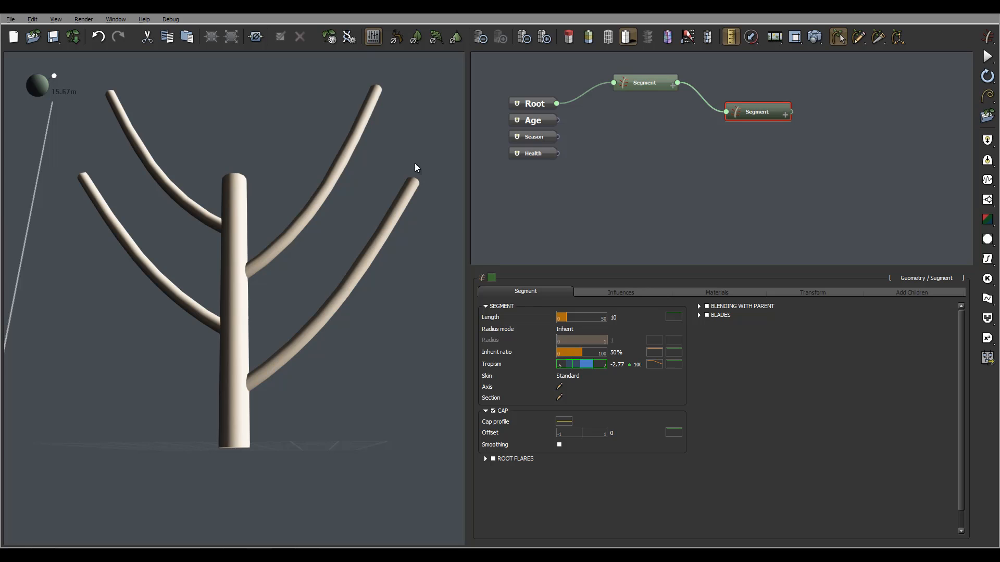
left_click_drag(415, 165, 372, 201)
Set the random variation of the branch Segment's Length to 5 and inspect how length and curvature relate.
left_click(644, 318)
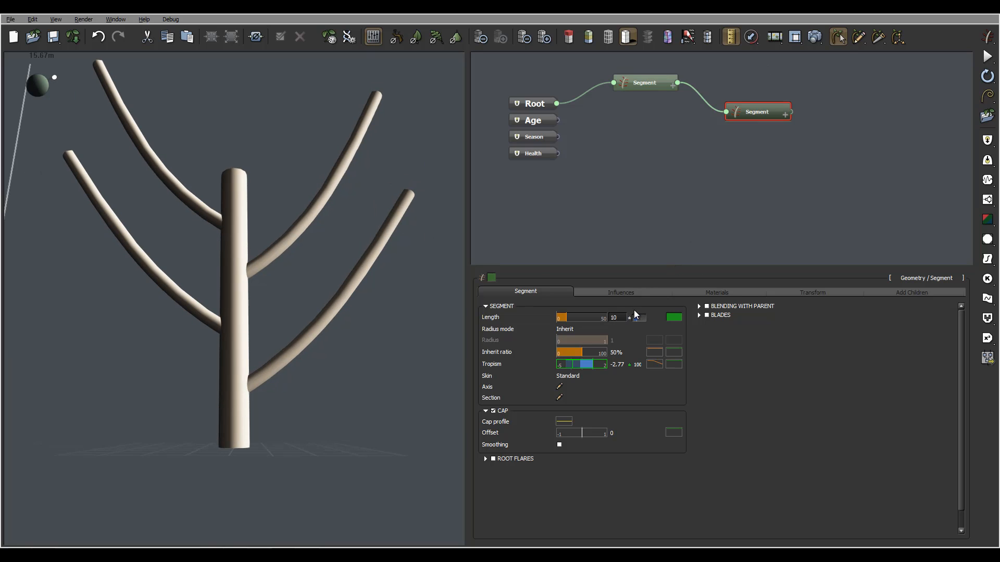
key("Return")
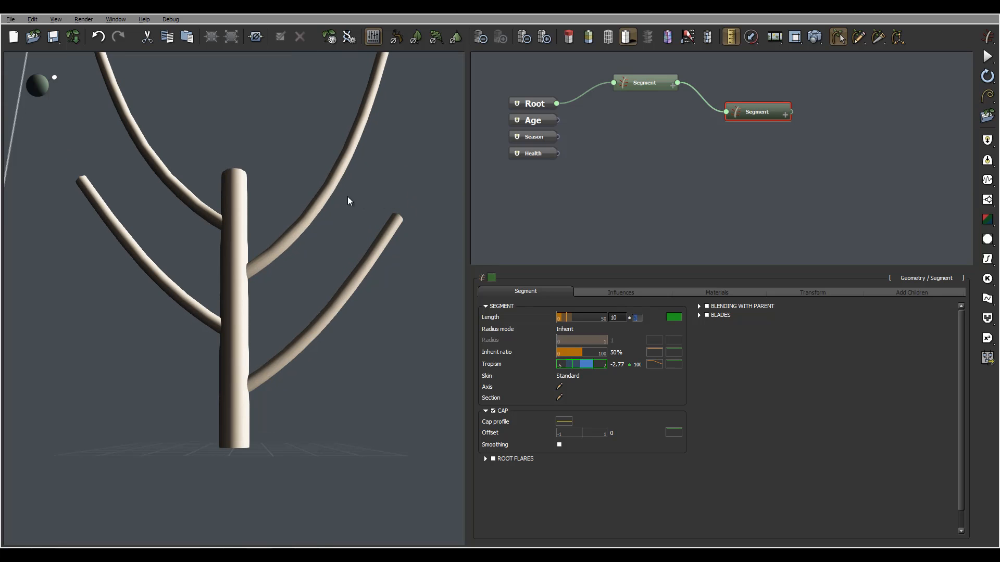
left_click_drag(348, 195, 327, 154)
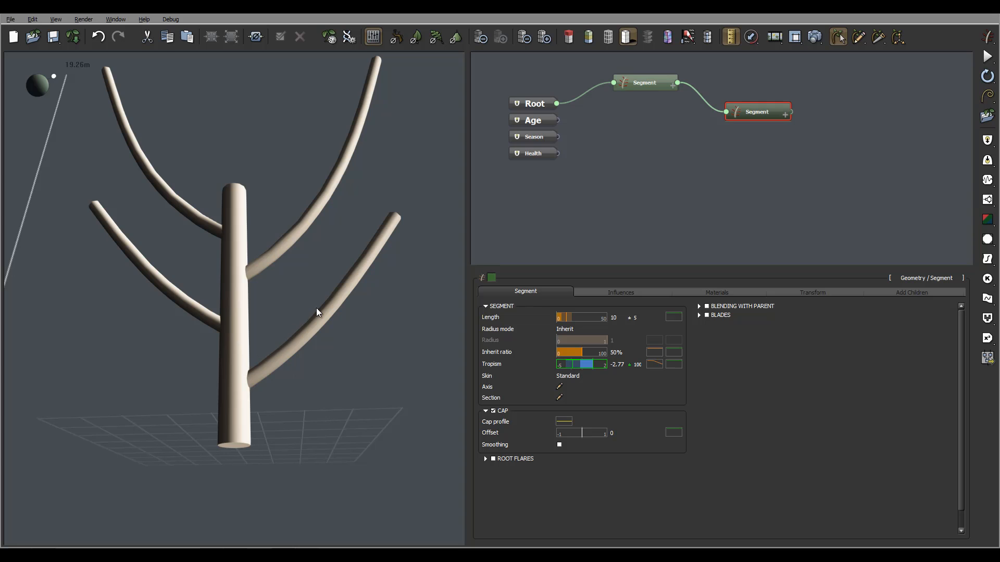
left_click_drag(357, 197, 320, 266)
left_click_drag(350, 222, 281, 191)
Set the branch Segment's Tropism variation to 1%, switch it to absolute randomness, and inspect the branches.
left_click(640, 364)
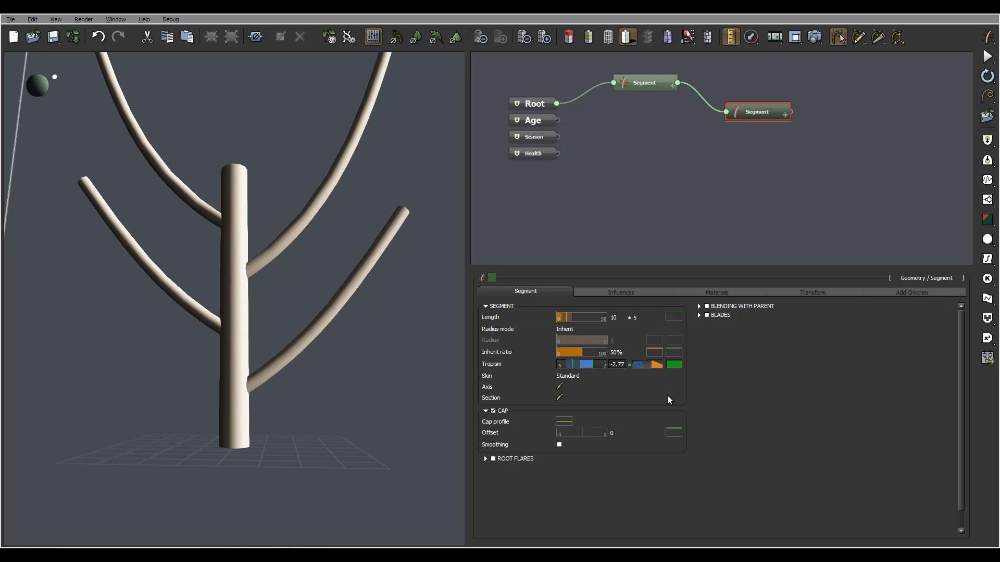
type("1")
key("Return")
right_click(491, 364)
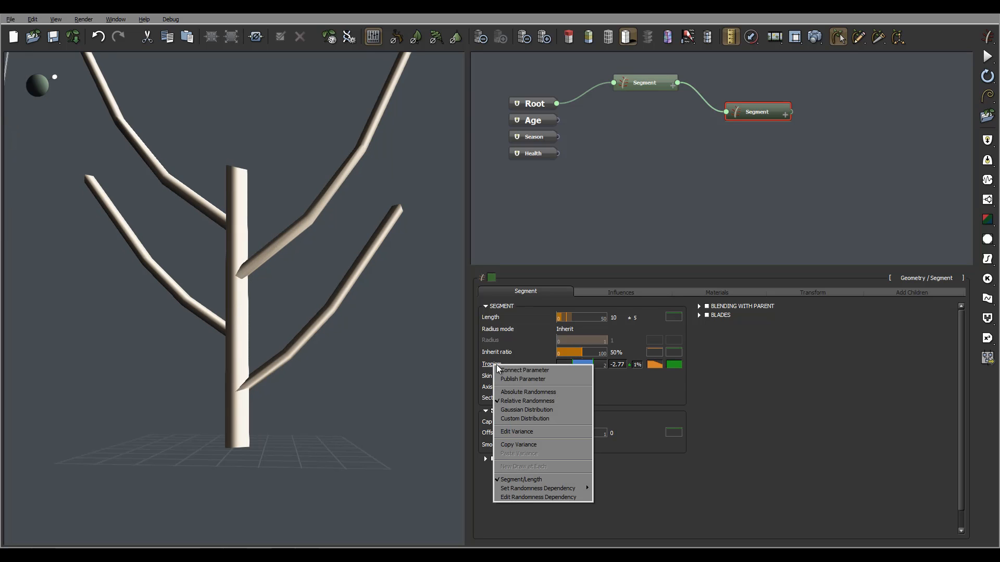
left_click(527, 392)
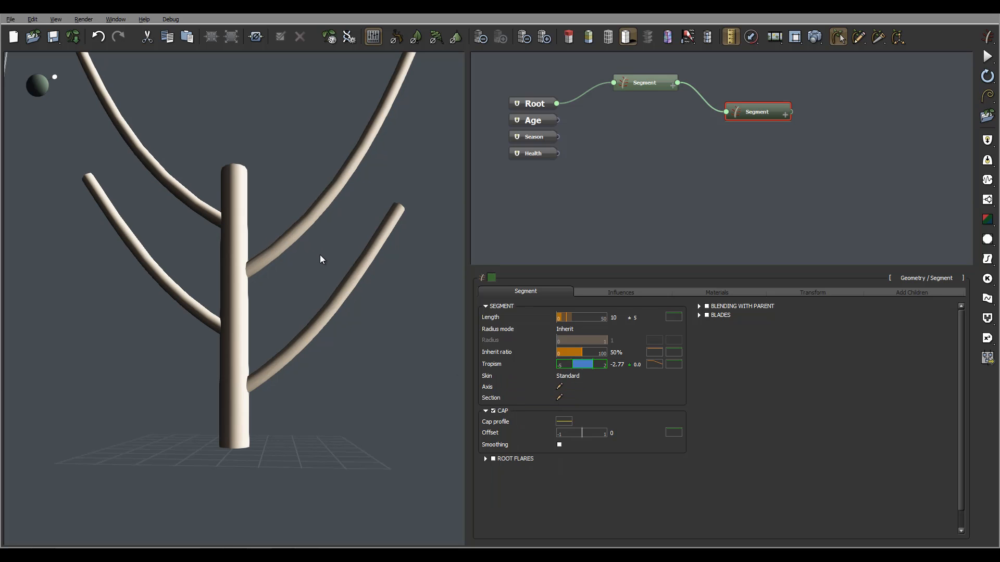
mouse_move(286, 227)
left_mouse_down()
mouse_move(296, 204)
mouse_move(279, 214)
left_mouse_up()
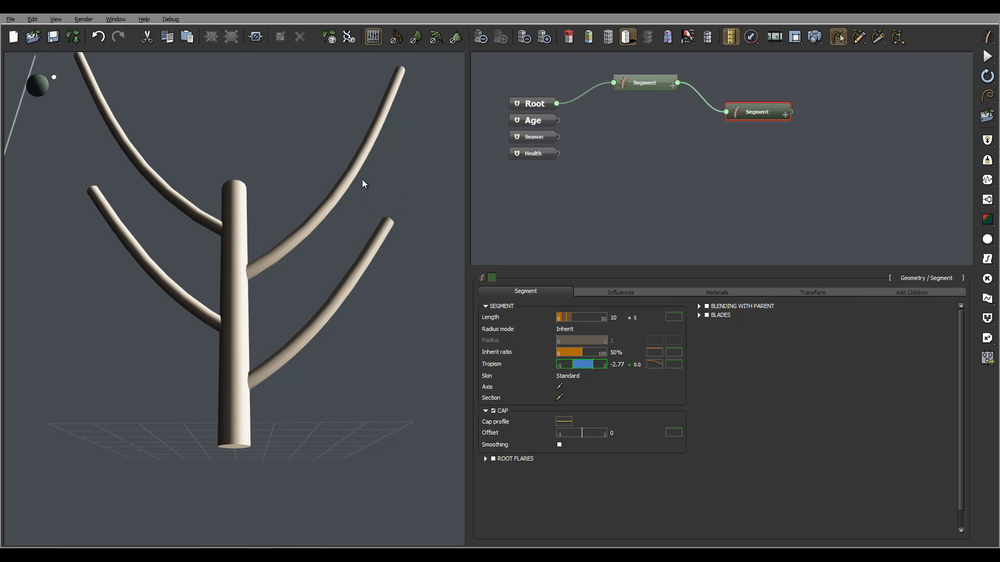
right_click_drag(362, 180, 352, 237)
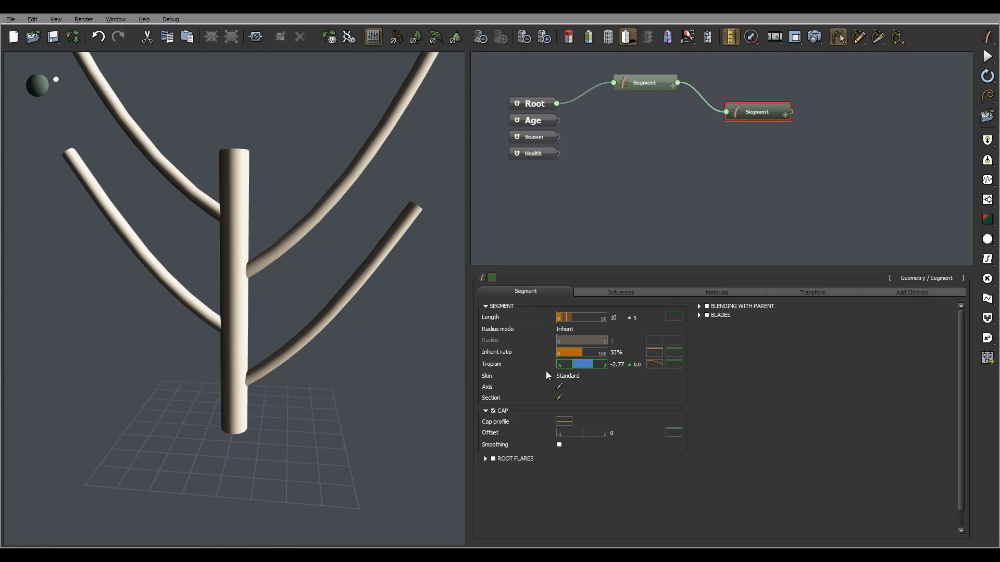
Look through the randomness dependency options for the branch Segment's Tropism and view the branches from another side.
right_click(491, 365)
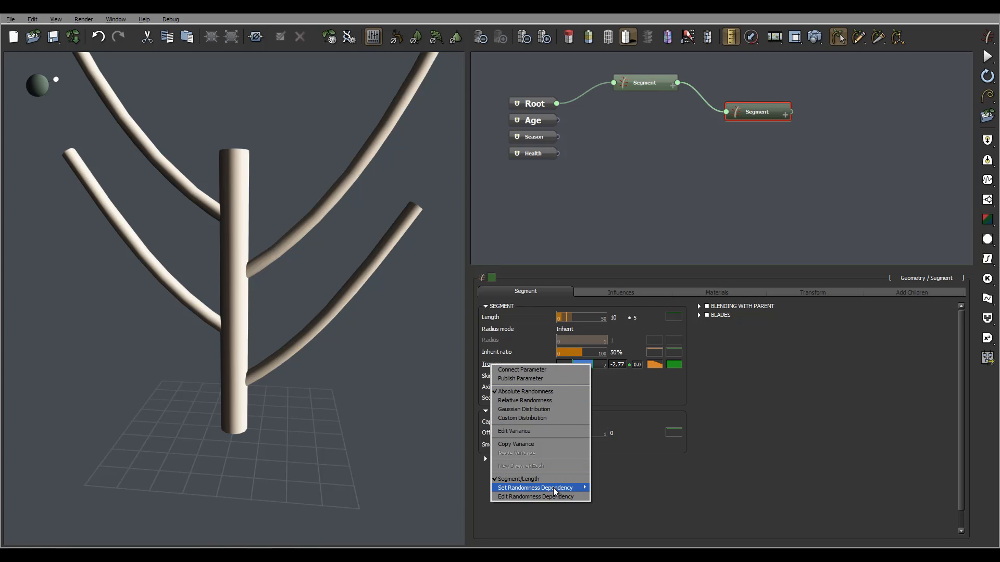
mouse_move(553, 488)
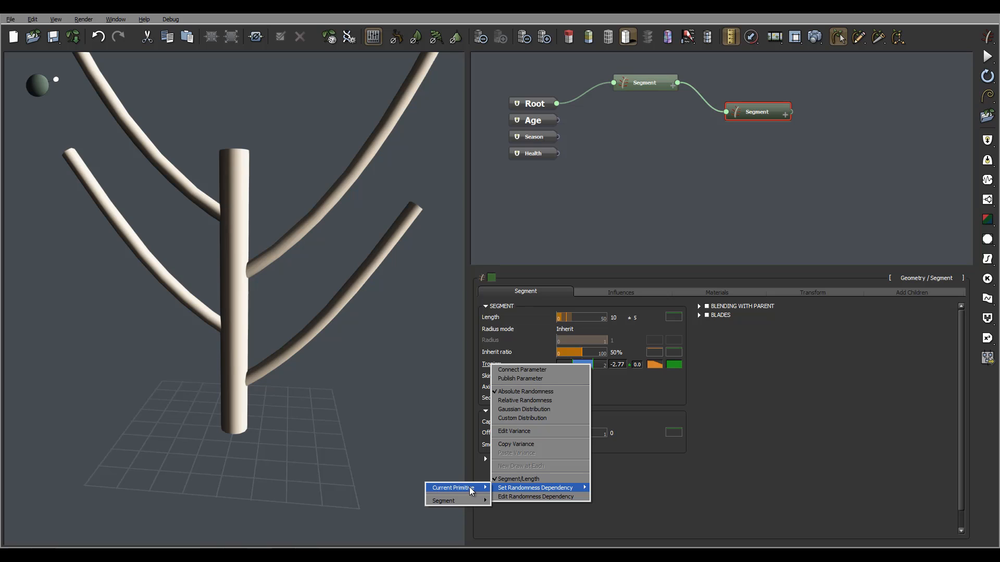
mouse_move(453, 488)
mouse_move(403, 491)
mouse_move(339, 489)
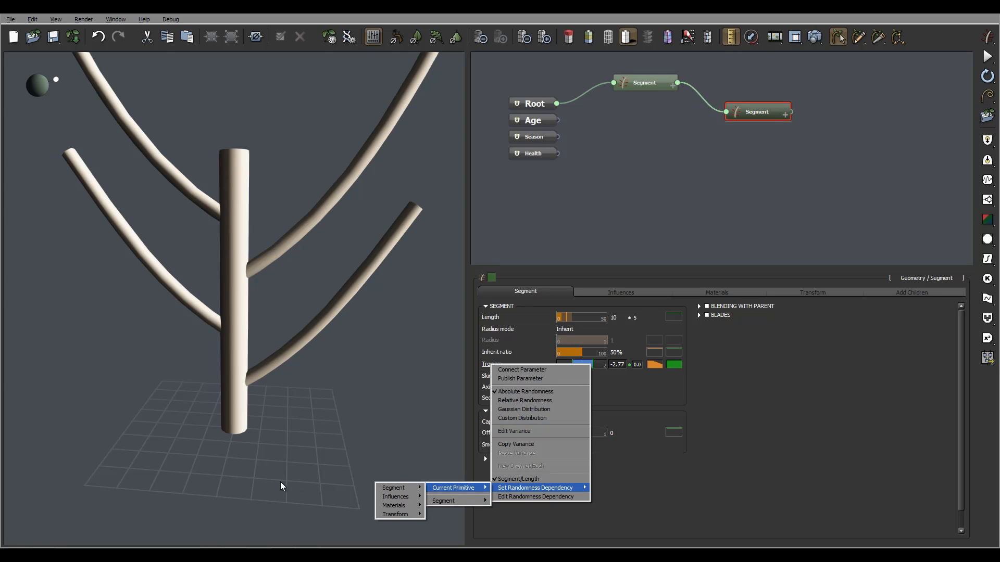
left_click(689, 467)
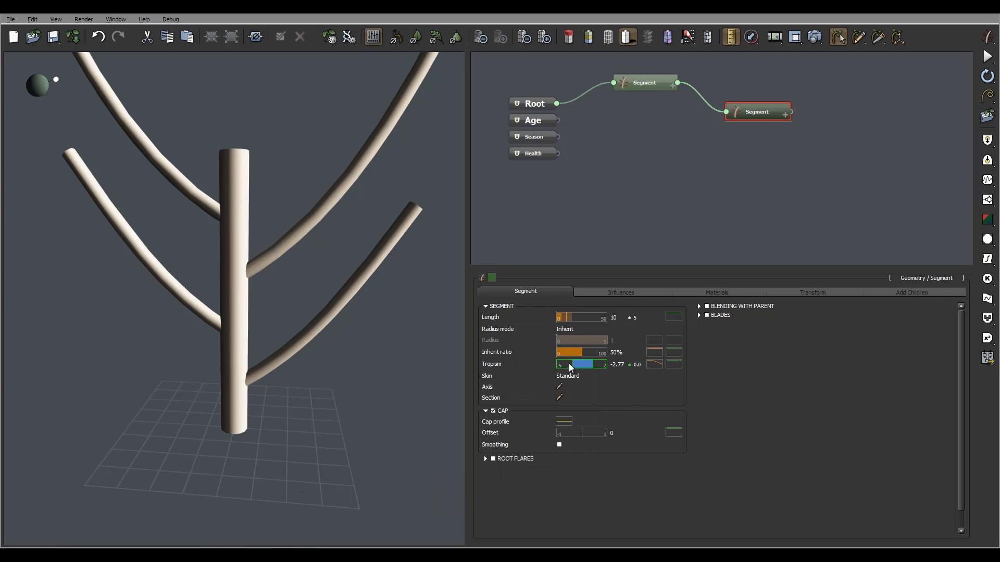
left_click_drag(257, 163, 260, 125)
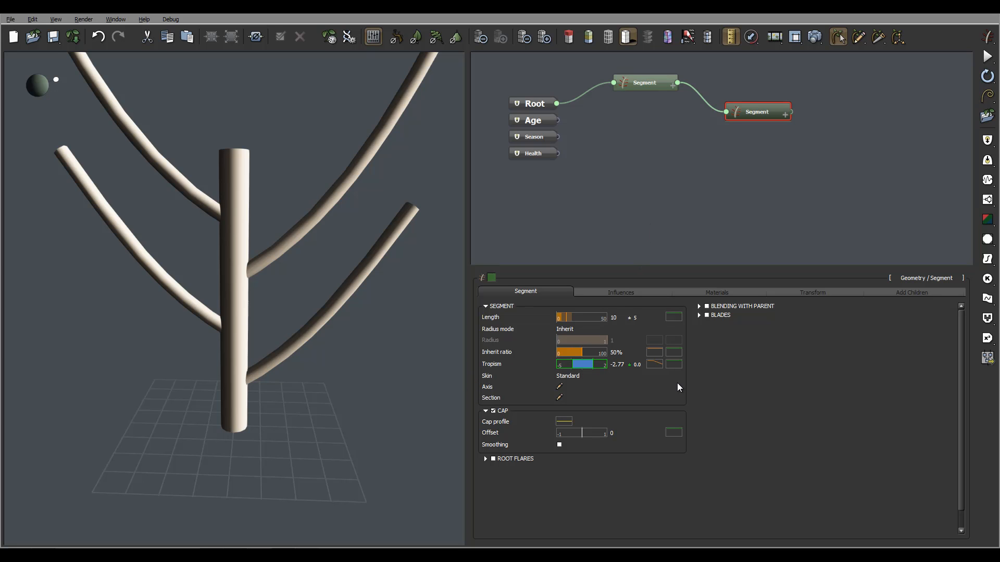
left_click_drag(198, 294, 151, 295)
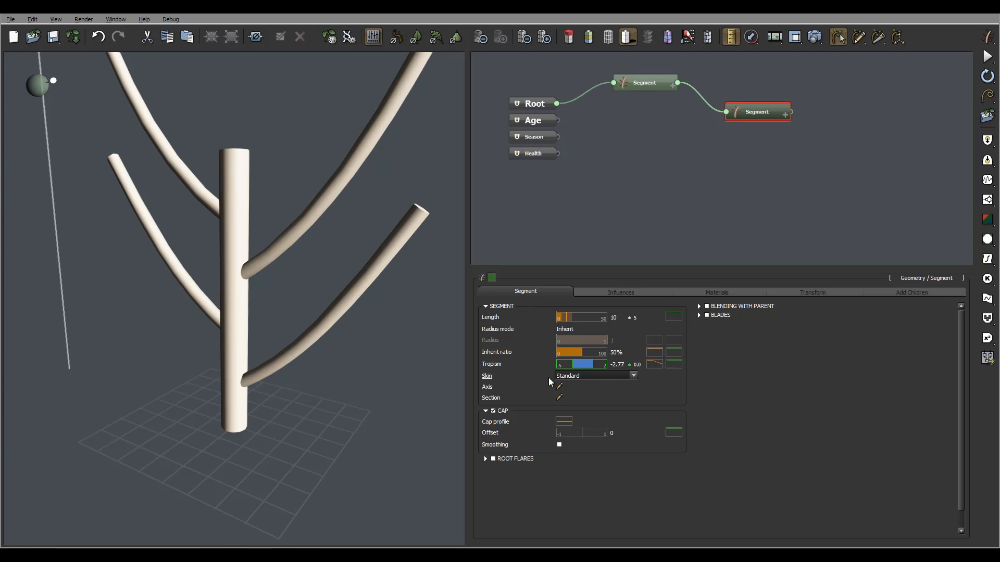
Review the Skin options of the branch Segment and the trunk Segment, keeping both on Standard.
left_click(605, 376)
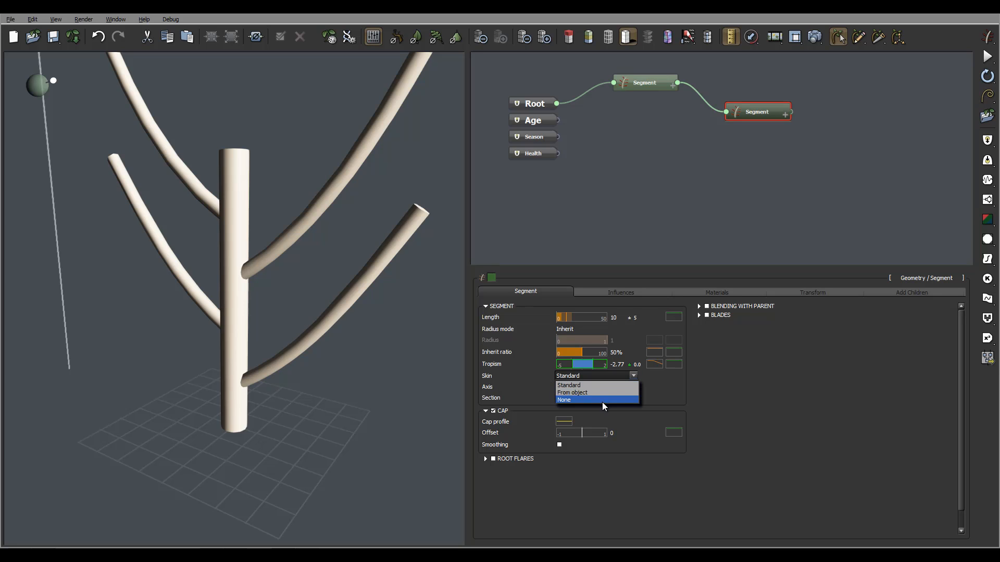
left_click(597, 385)
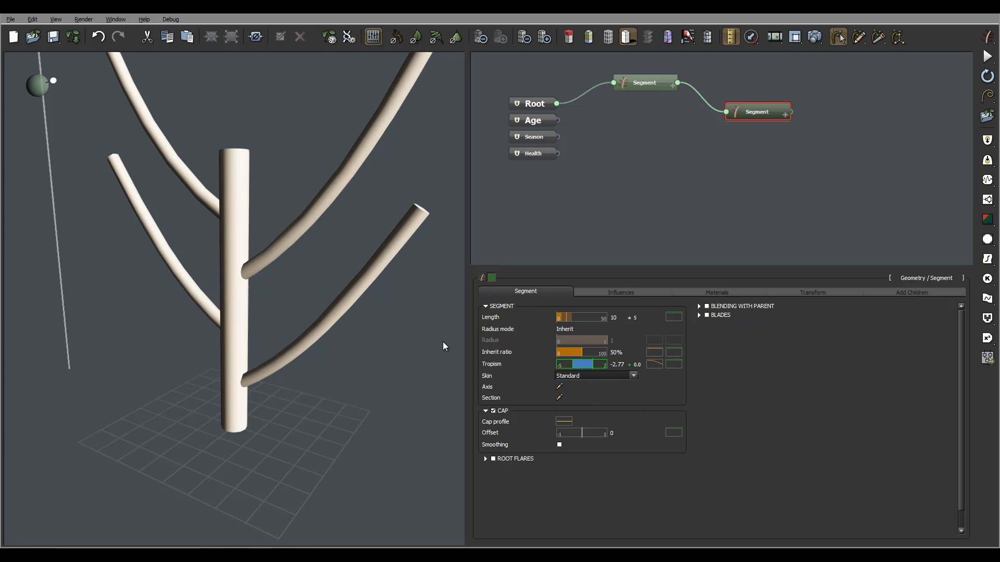
left_click(423, 348)
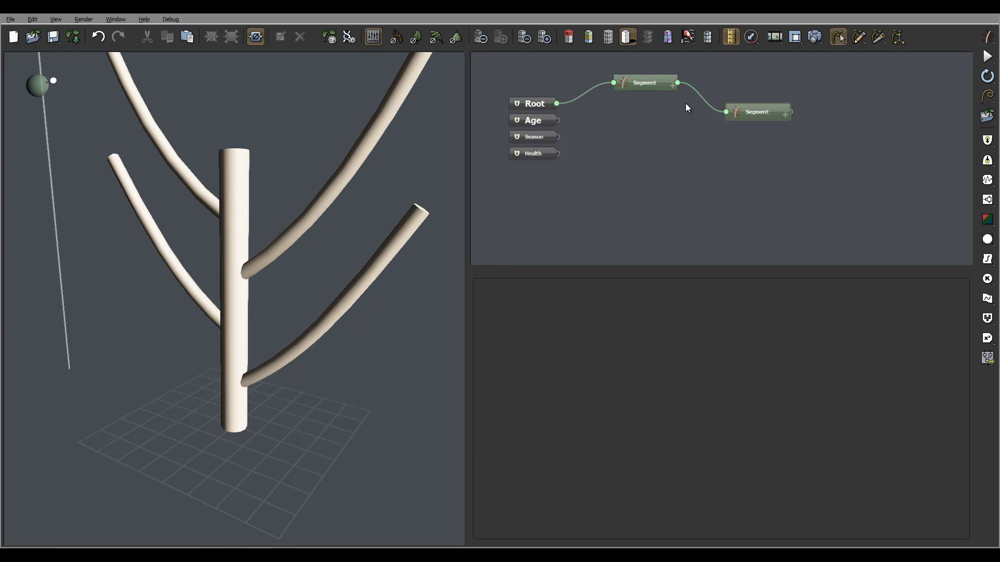
left_click(645, 77)
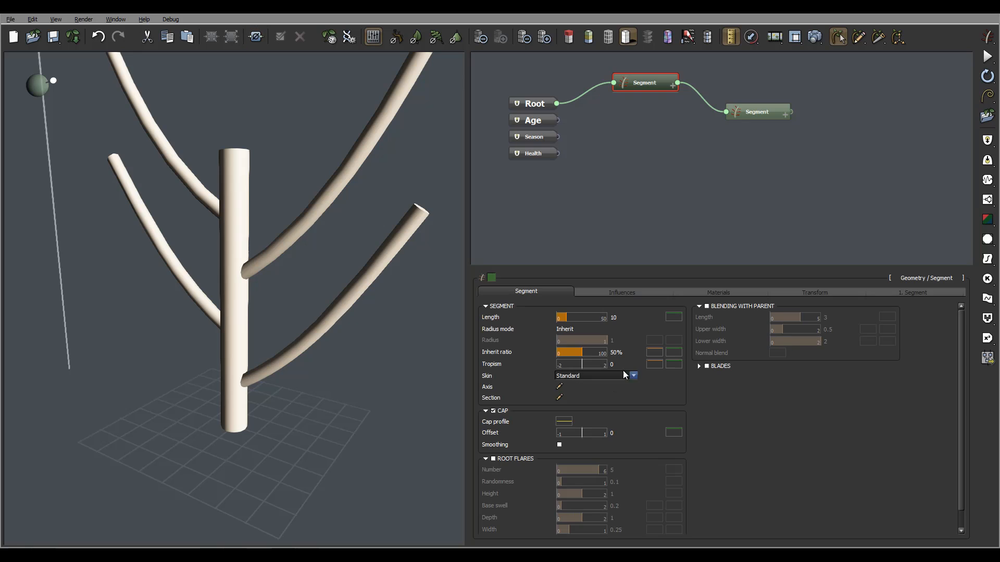
left_click(595, 377)
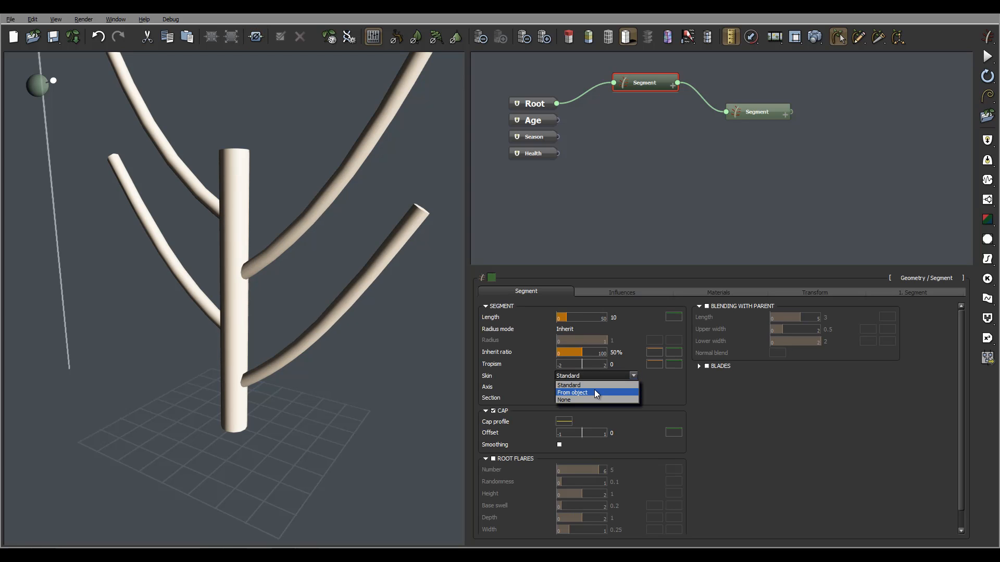
left_click(605, 378)
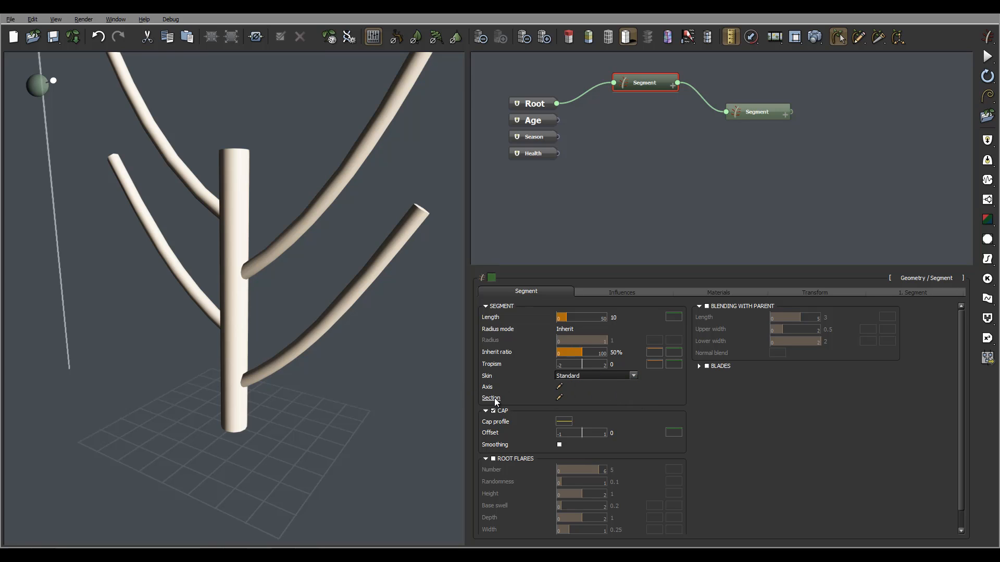
Bend the trunk Segment's Axis spline into an S-shaped curve with added intermediate points, apply it, and view the trunk from different sides.
right_click_drag(277, 354, 308, 342)
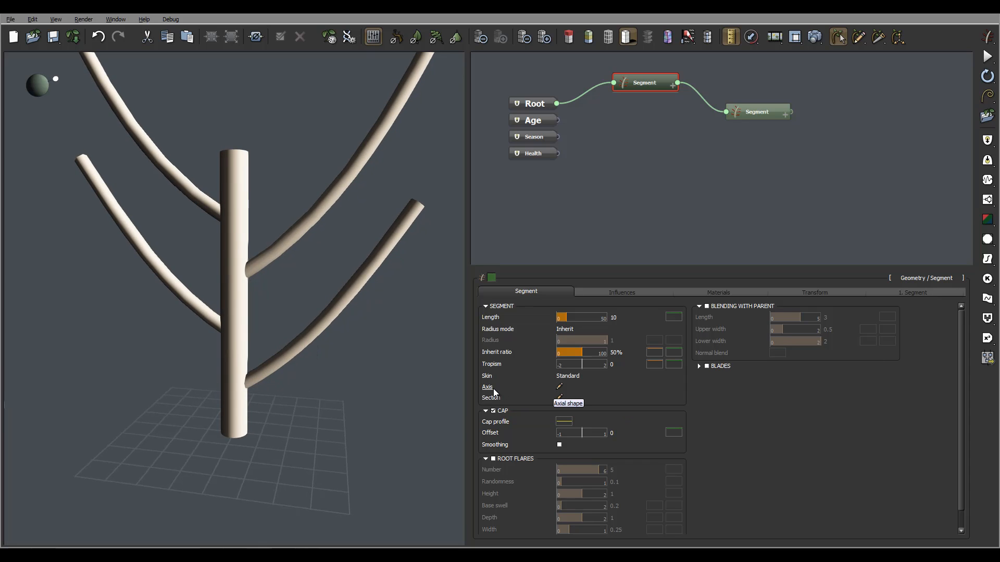
left_click(560, 388)
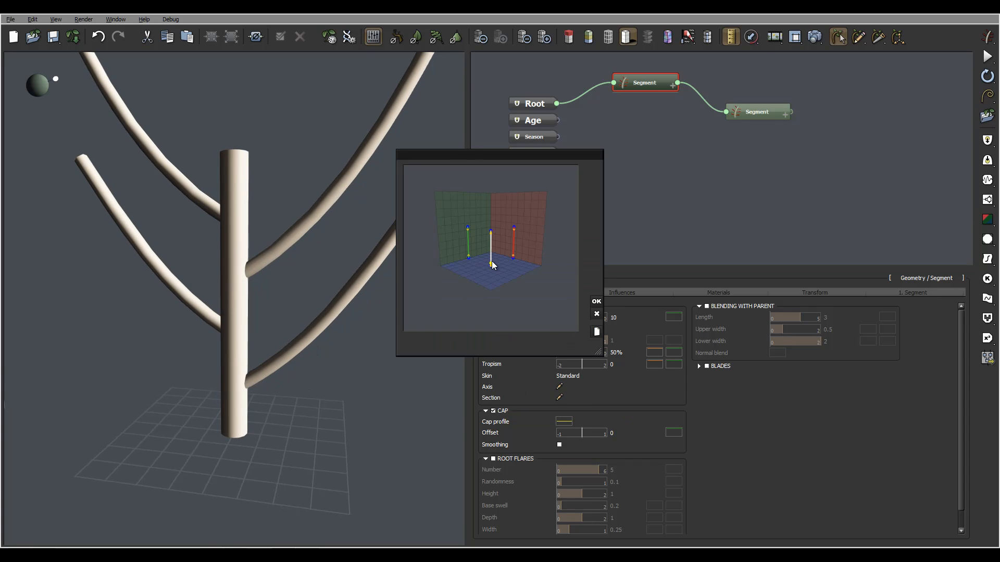
left_click_drag(597, 352, 759, 448)
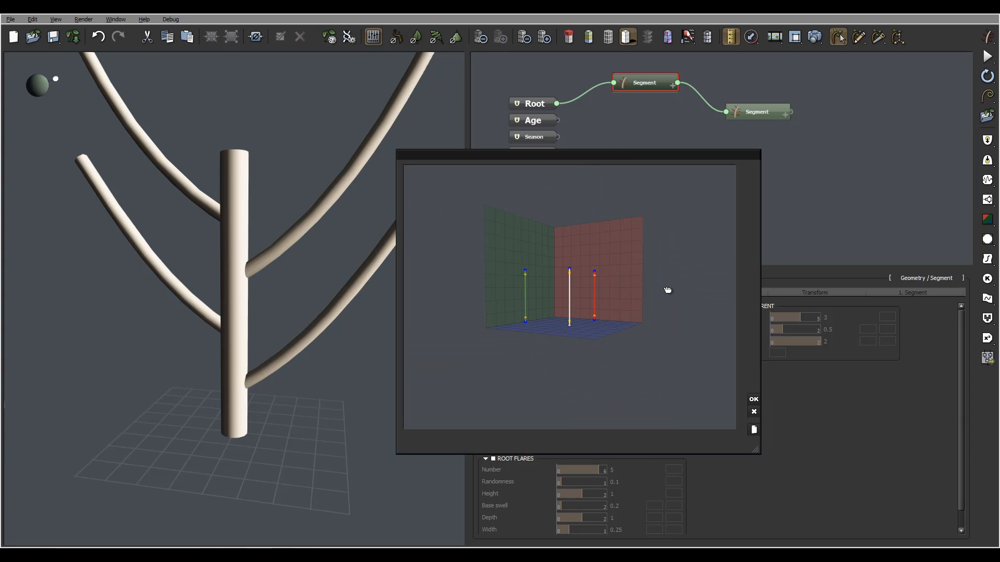
left_click_drag(568, 269, 568, 239)
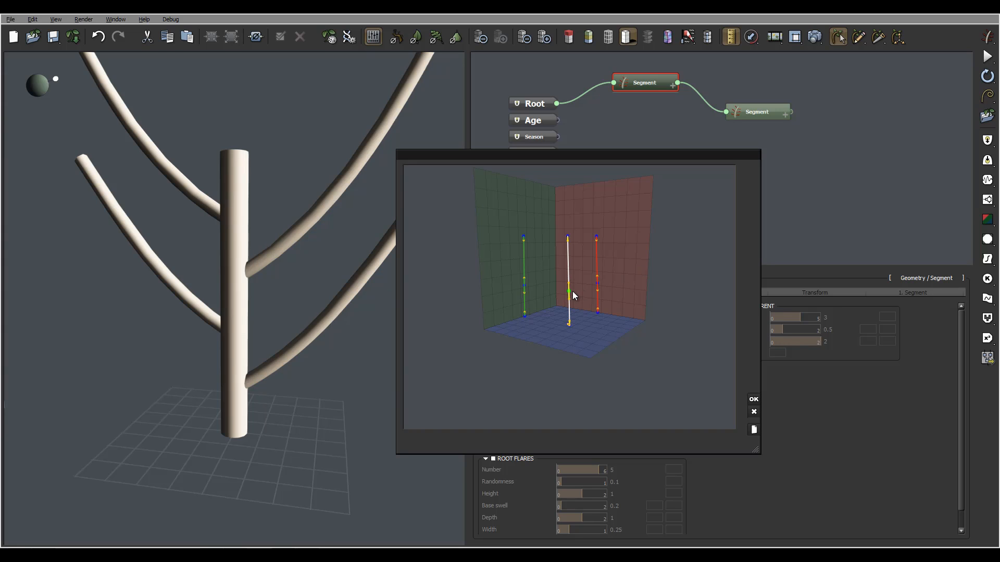
left_click_drag(573, 292, 570, 267)
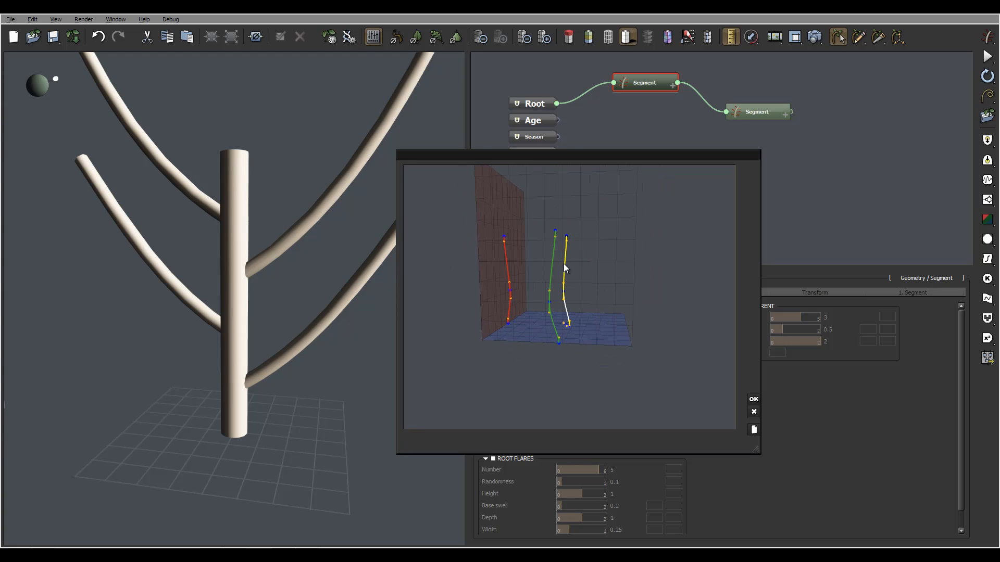
left_click(568, 264)
left_click_drag(575, 255, 576, 268)
left_click(754, 402)
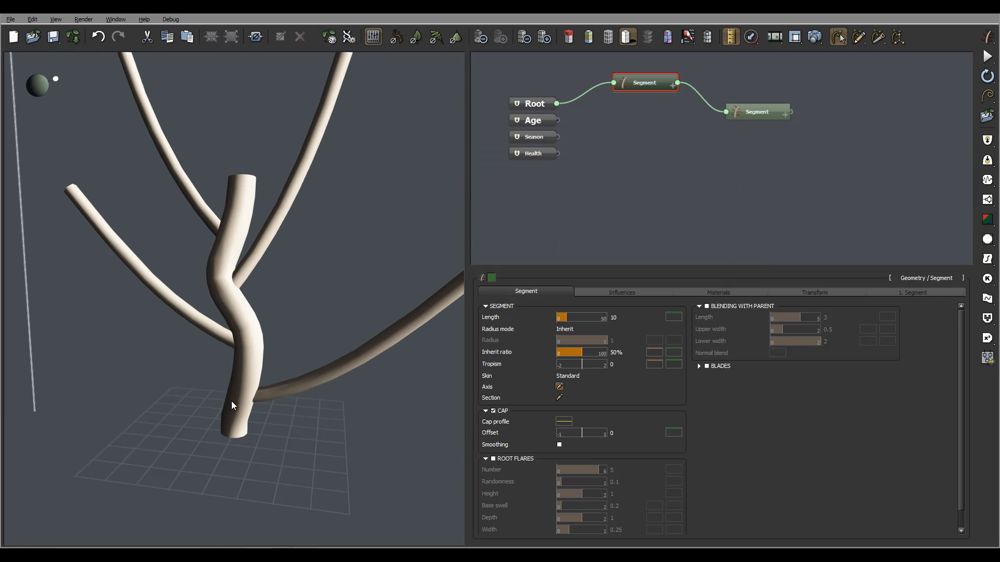
mouse_move(253, 355)
left_mouse_down()
mouse_move(406, 346)
mouse_move(368, 299)
mouse_move(259, 360)
mouse_move(181, 365)
mouse_move(225, 345)
mouse_move(229, 367)
mouse_move(231, 357)
left_mouse_up()
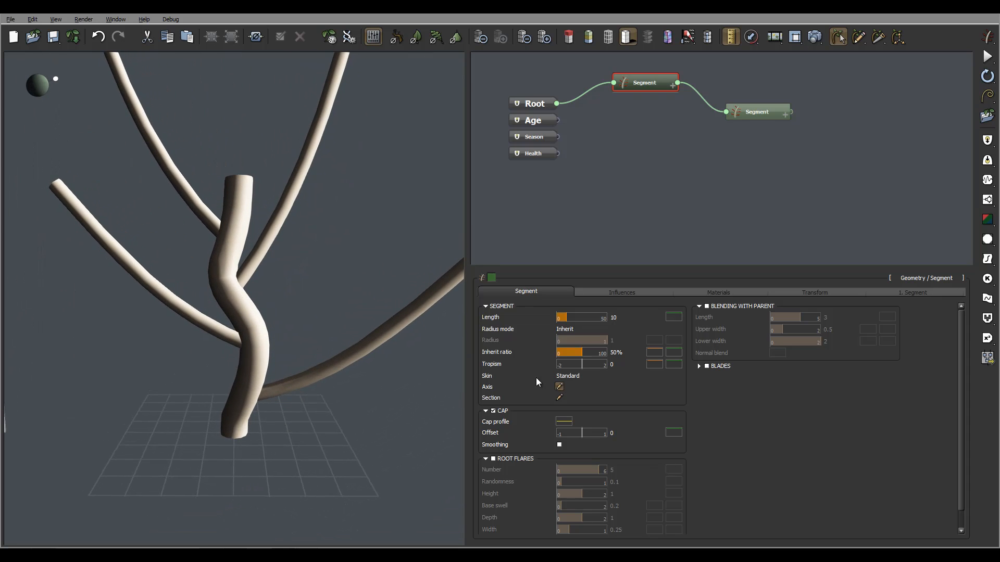
left_click_drag(319, 326, 267, 326)
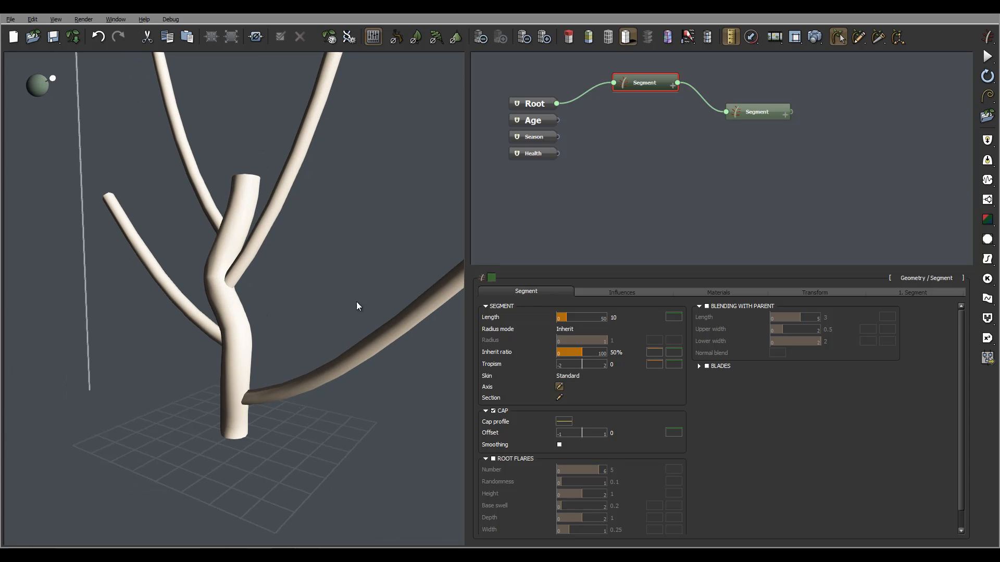
Connect the trunk Segment's Axis parameter to its own Axis spline node in the graph.
right_click(491, 389)
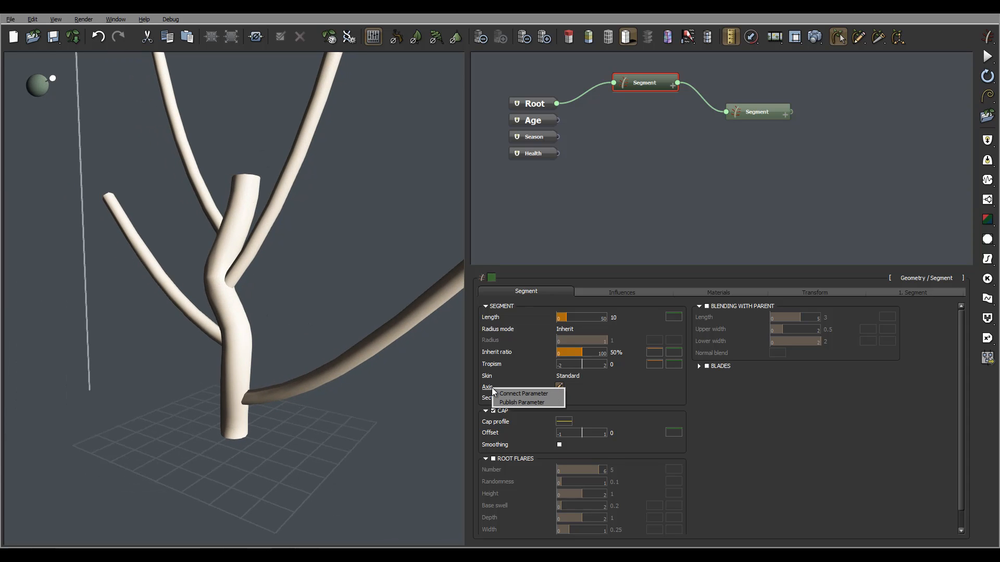
left_click(535, 394)
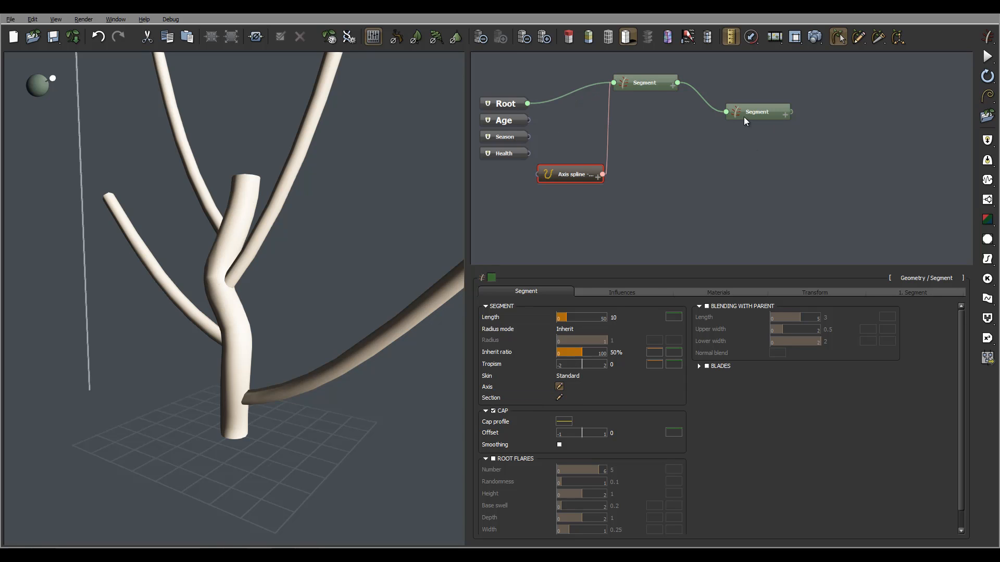
left_click_drag(618, 203, 734, 215)
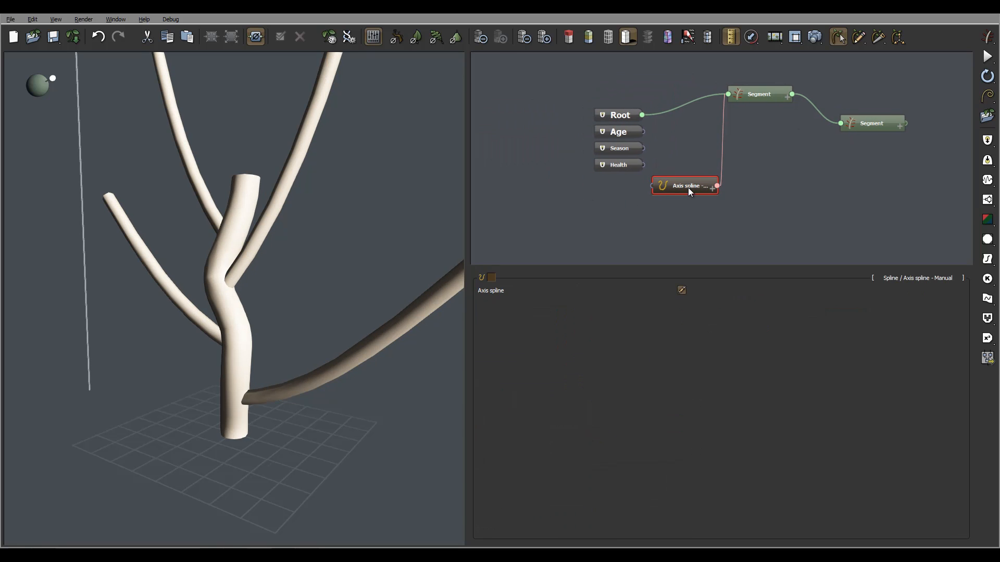
Add a Perlin noise Value node and link its output to the Axis spline node's input.
left_click(602, 208)
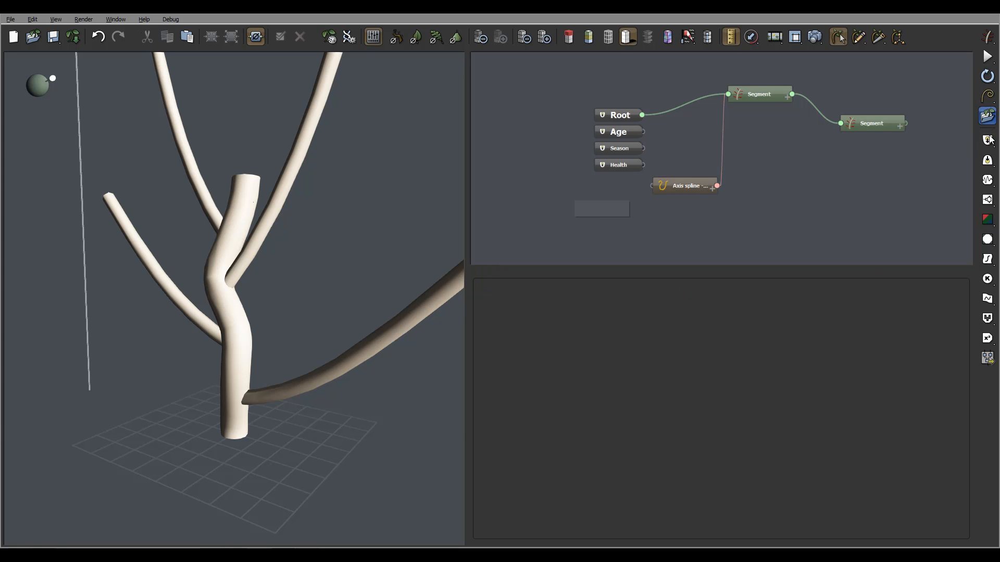
left_click(987, 179)
left_click_drag(645, 207, 653, 187)
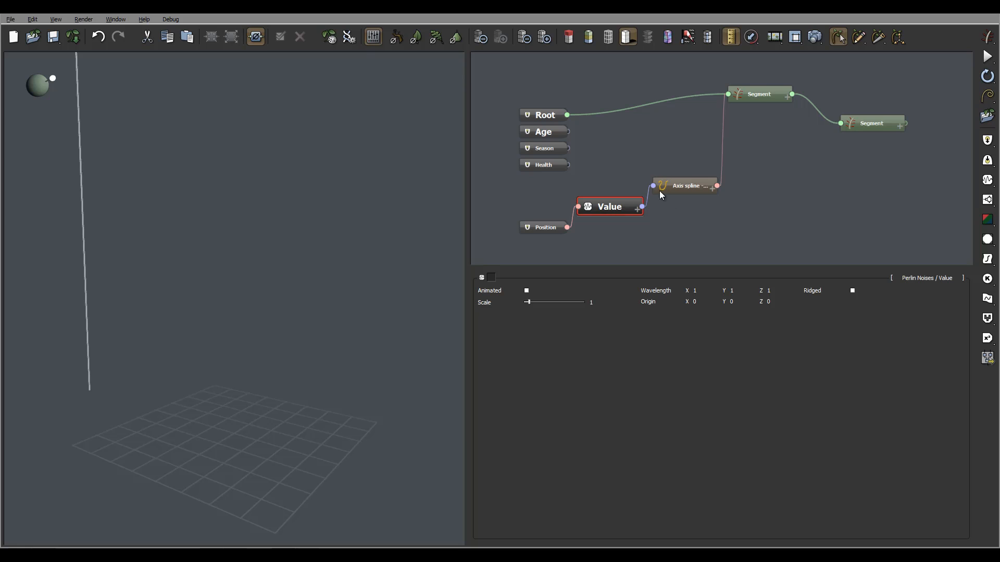
double_click(619, 207)
Delete the Axis spline, Value and Position nodes from the plant graph.
left_click(677, 183)
key("Delete")
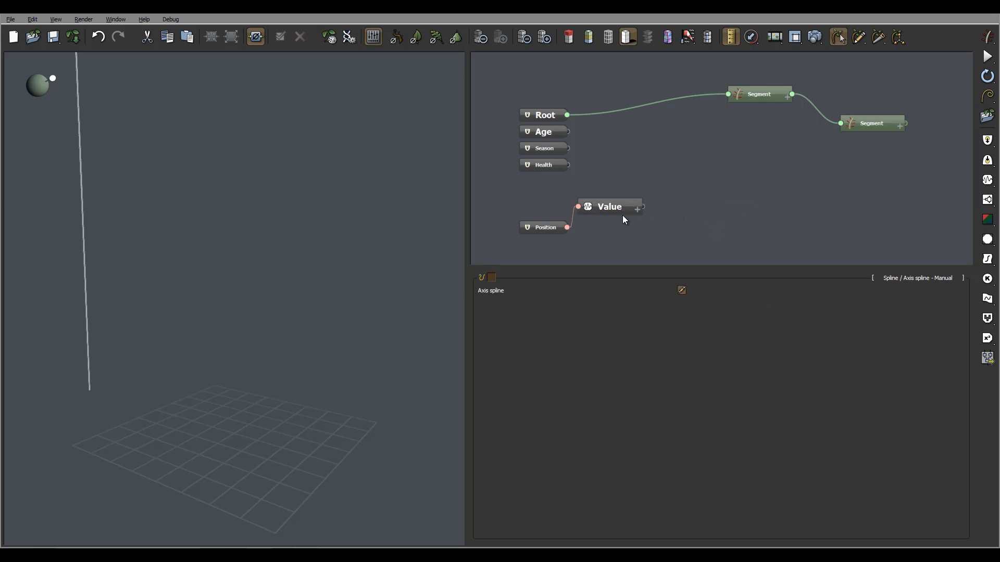
left_click(614, 203)
key("Delete")
left_click(551, 225)
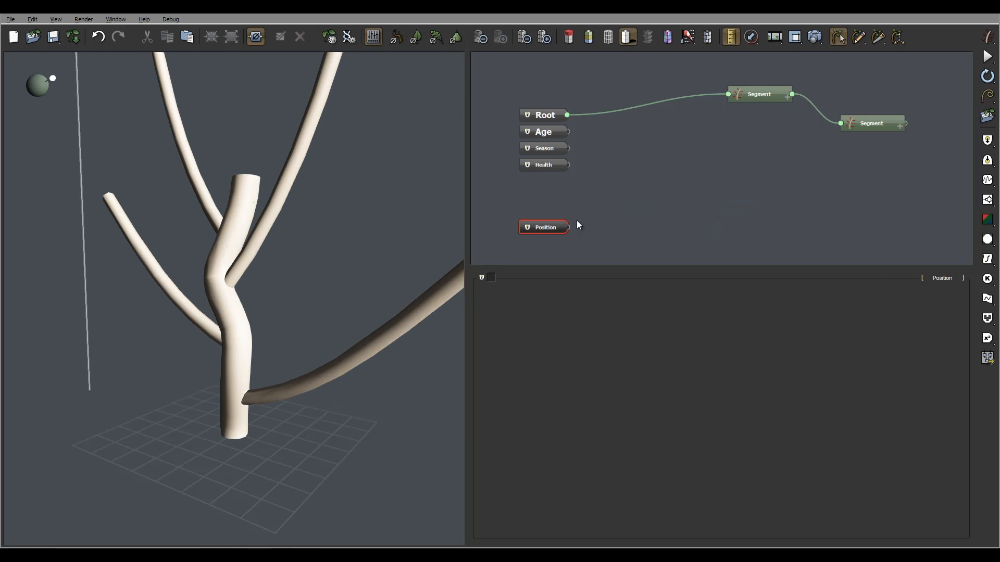
key("Delete")
Inspect the curved trunk, reopen the trunk Segment's Axis spline, and delete its intermediate points.
left_click(755, 92)
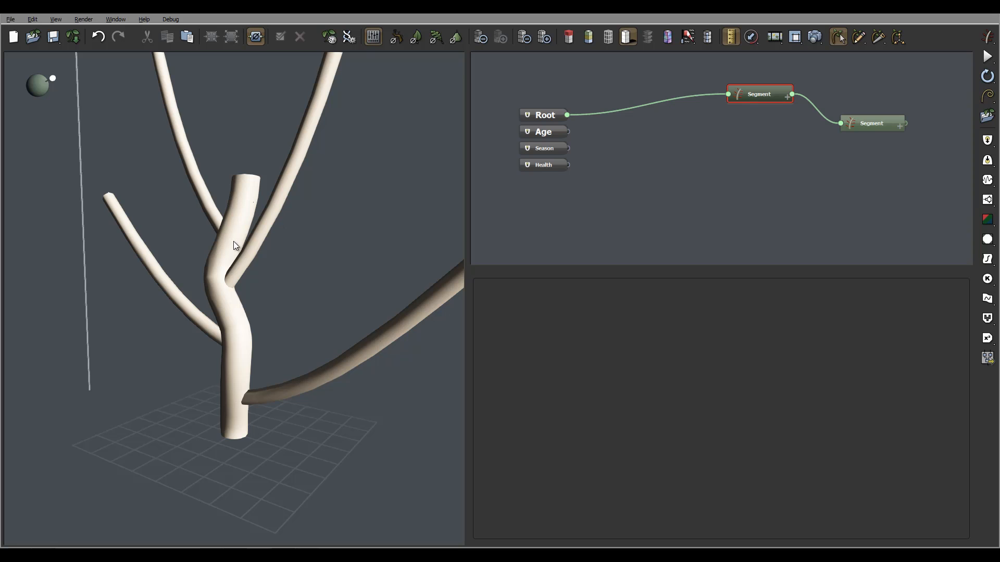
mouse_move(234, 242)
left_mouse_down()
mouse_move(358, 251)
mouse_move(233, 253)
mouse_move(237, 244)
left_mouse_up()
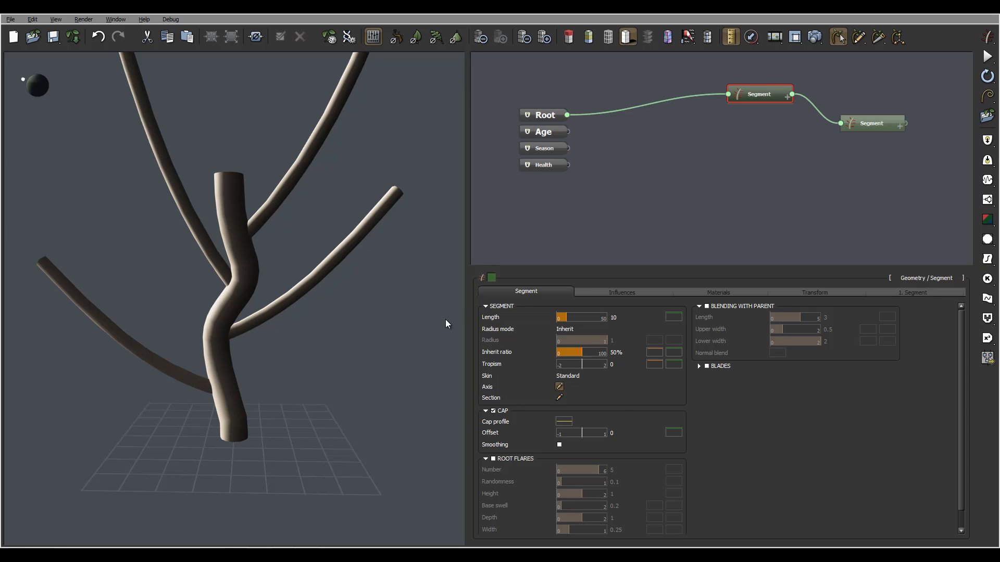
left_click_drag(295, 338, 411, 291)
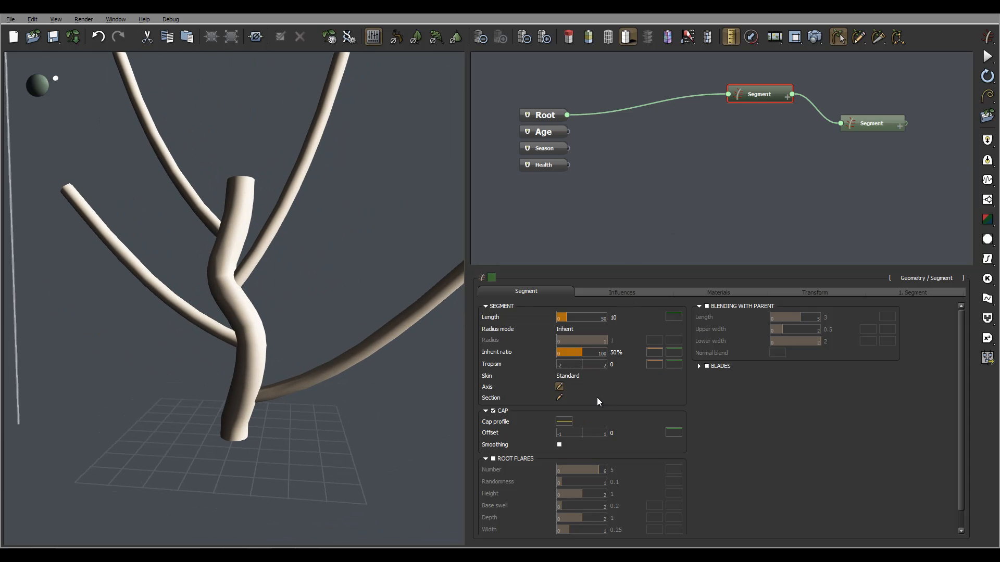
left_click(559, 387)
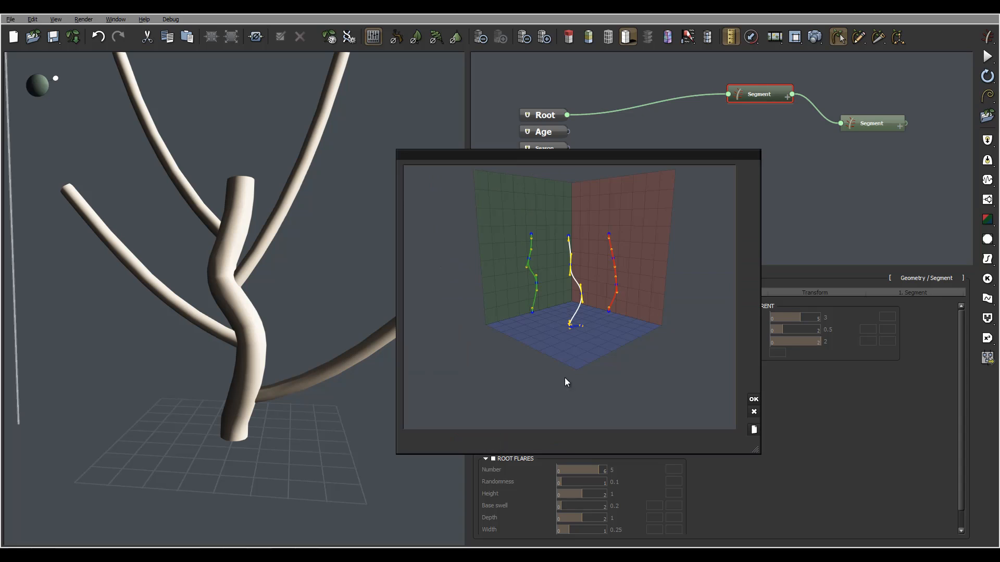
left_click(582, 293)
key("Delete")
left_click(570, 265)
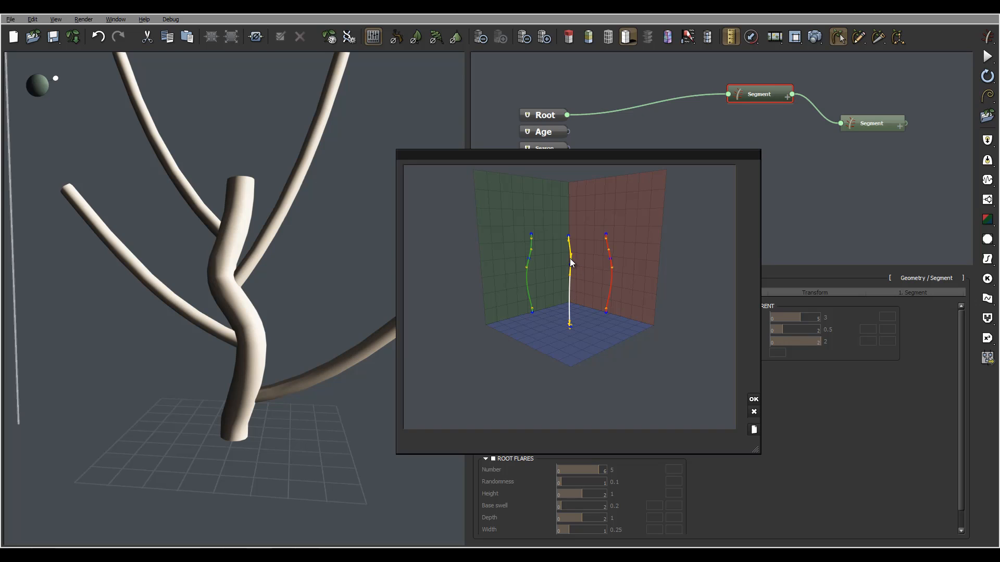
key("Delete")
left_click(569, 256)
left_click(570, 303)
Check the straightened Axis spline from several angles and apply it to the trunk.
left_click_drag(621, 295, 597, 309)
mouse_move(597, 312)
right_mouse_down()
mouse_move(607, 333)
mouse_move(587, 279)
mouse_move(615, 322)
mouse_move(604, 304)
right_mouse_up()
left_click_drag(595, 242, 513, 239)
left_click_drag(616, 302, 640, 225)
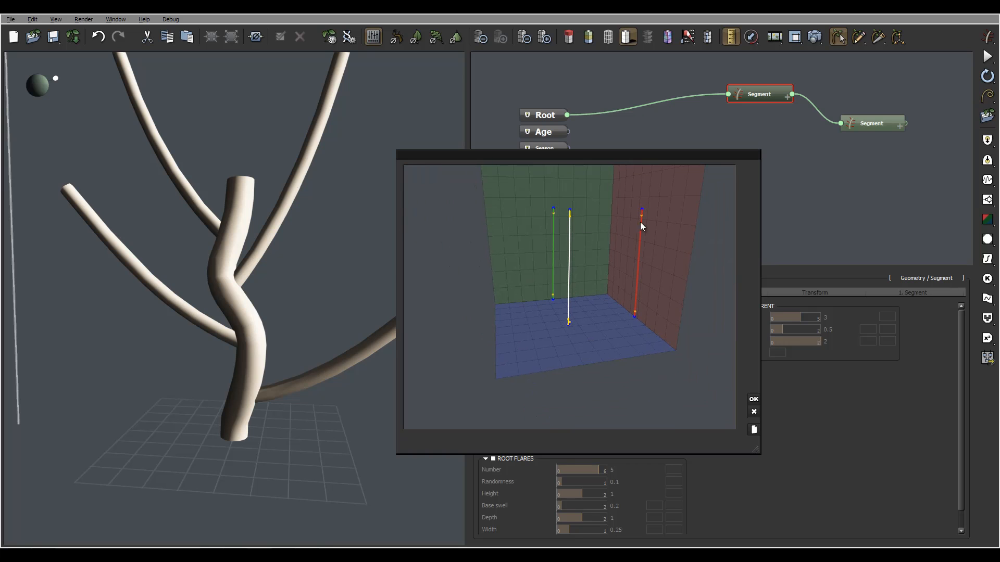
left_click(753, 400)
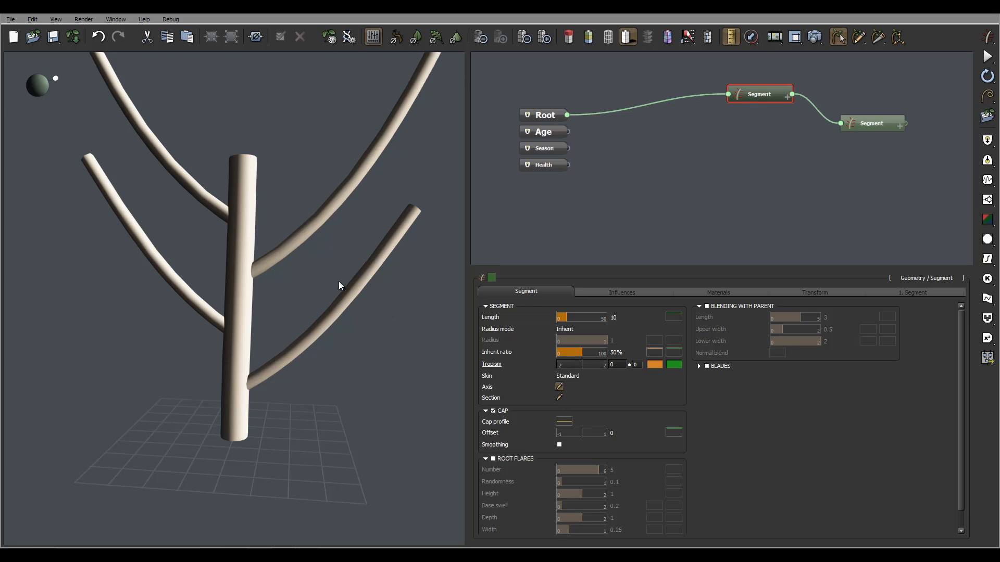
View the trunk from above and from the side, and open the trunk Segment's Section editor at an enlarged size.
left_click_drag(338, 283, 350, 411)
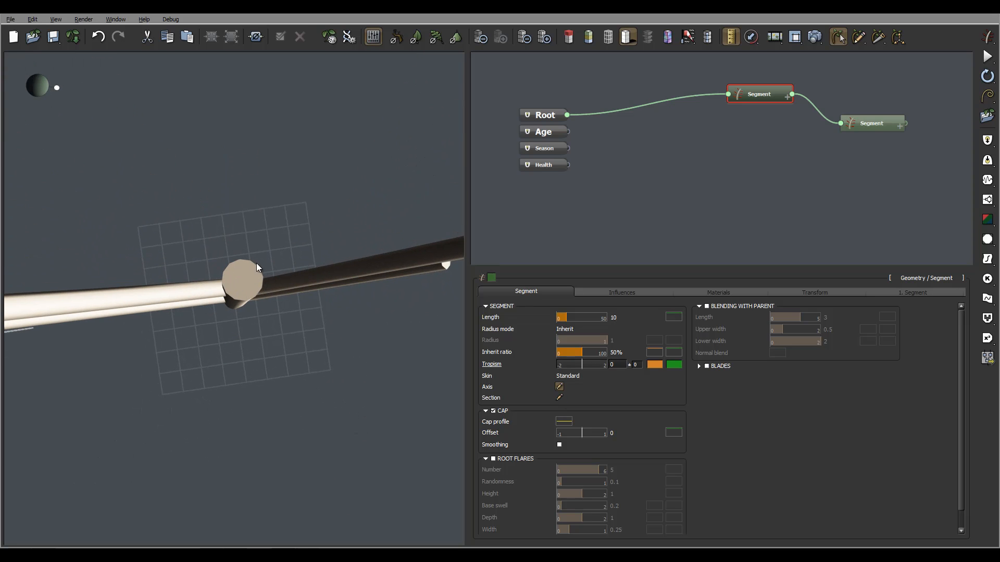
left_click_drag(228, 266, 264, 173)
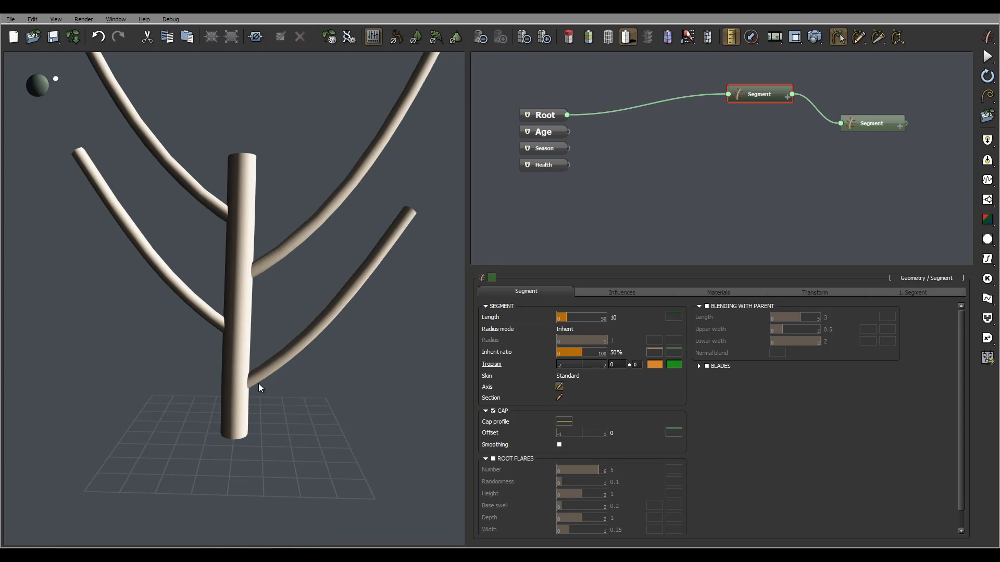
left_click(560, 398)
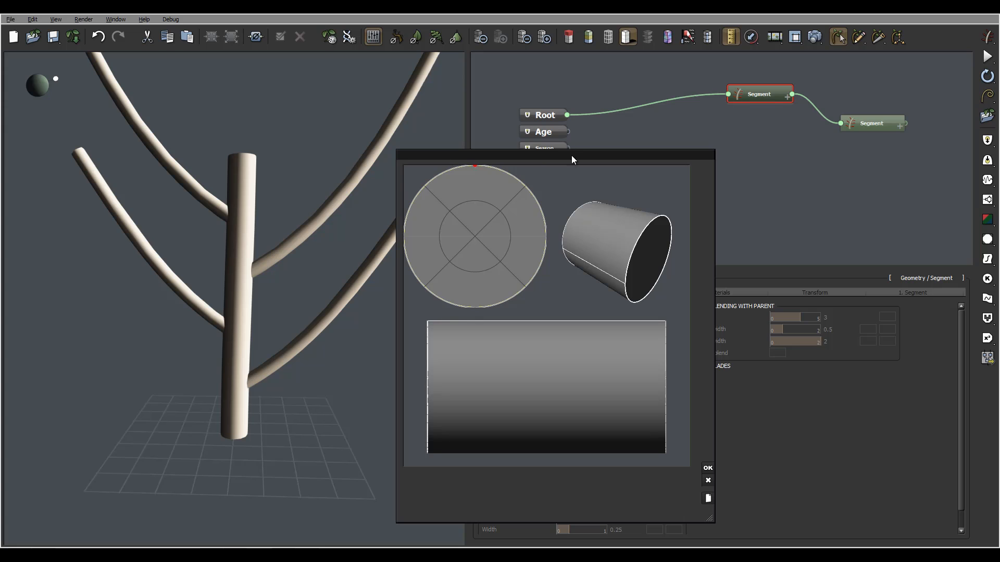
left_click_drag(572, 157, 561, 96)
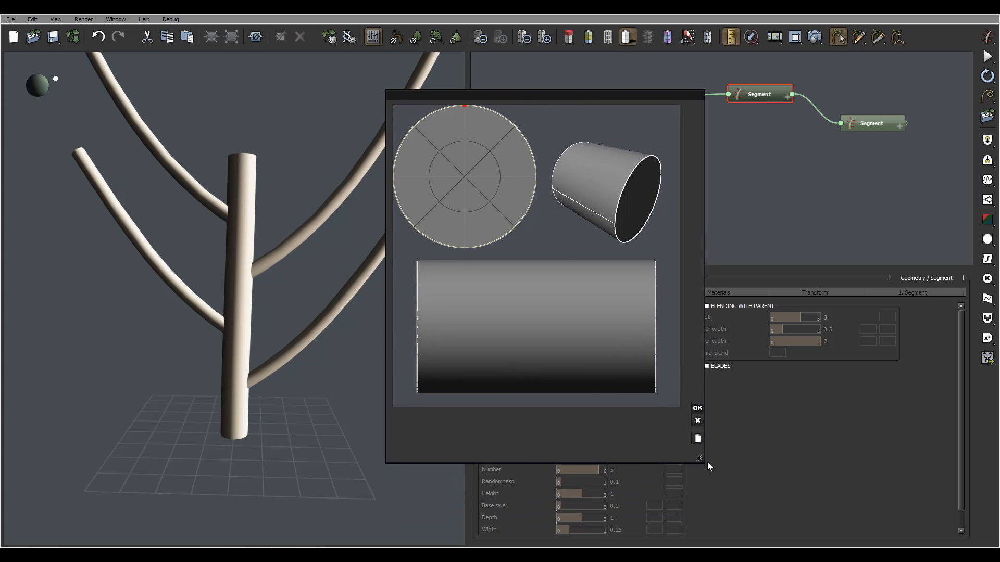
left_click_drag(707, 462, 758, 510)
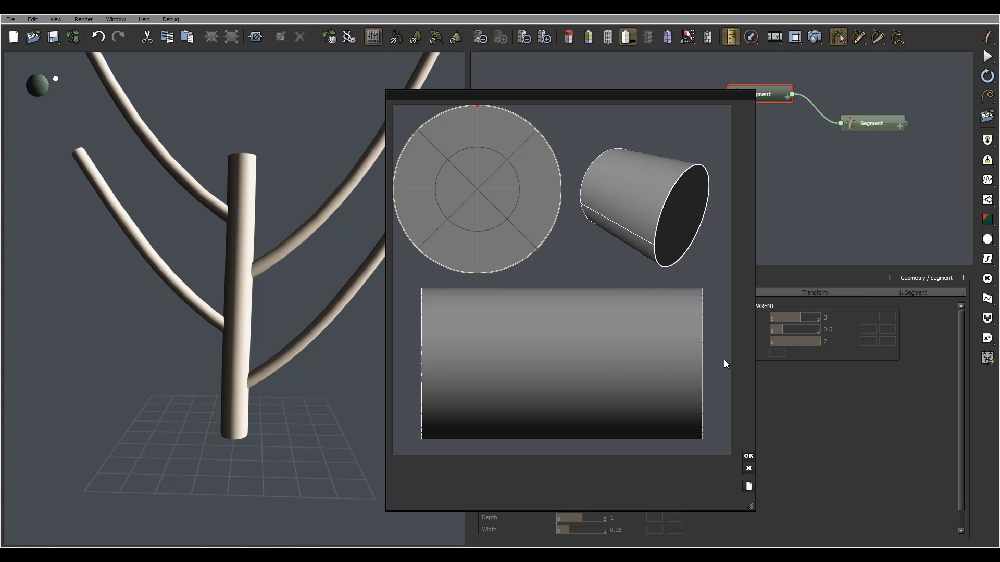
Add two nodes to the starting section's circle at angles of about 0.5 and 0.75, with radii of about 0.98 and 0.99.
left_click(421, 364)
mouse_move(476, 107)
left_mouse_down()
mouse_move(475, 169)
mouse_move(470, 94)
mouse_move(476, 158)
mouse_move(475, 93)
mouse_move(476, 104)
left_mouse_up()
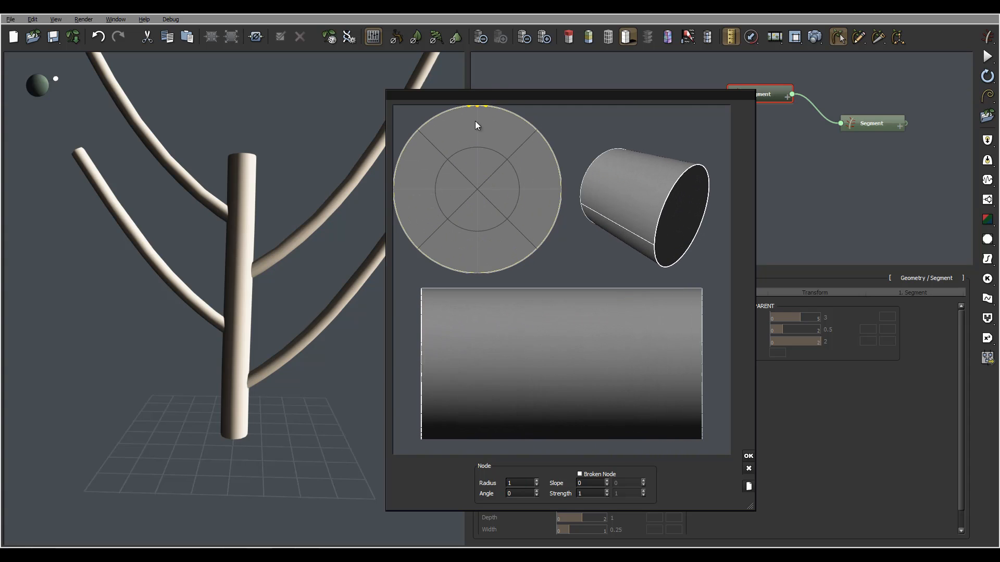
left_click(478, 272)
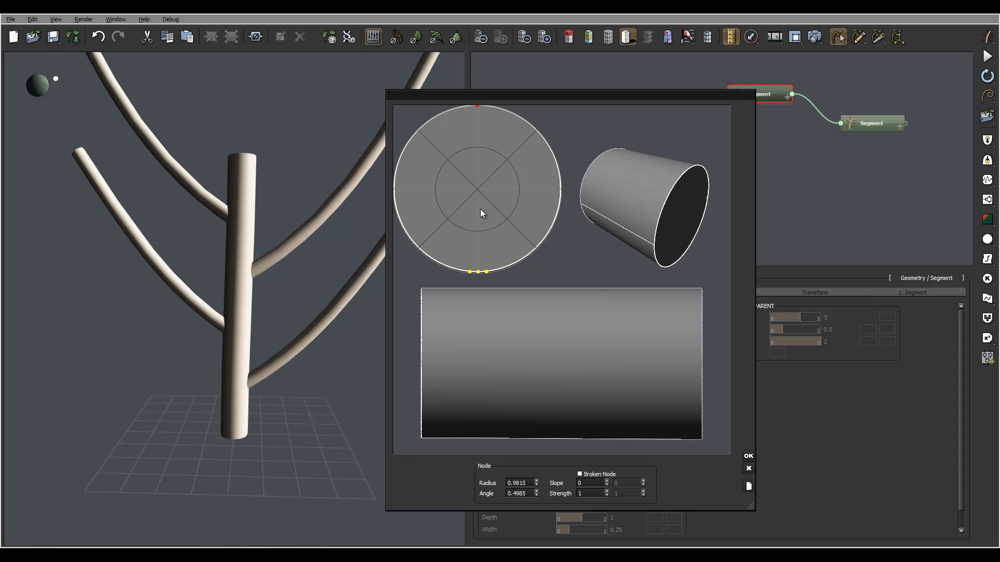
left_click(395, 189)
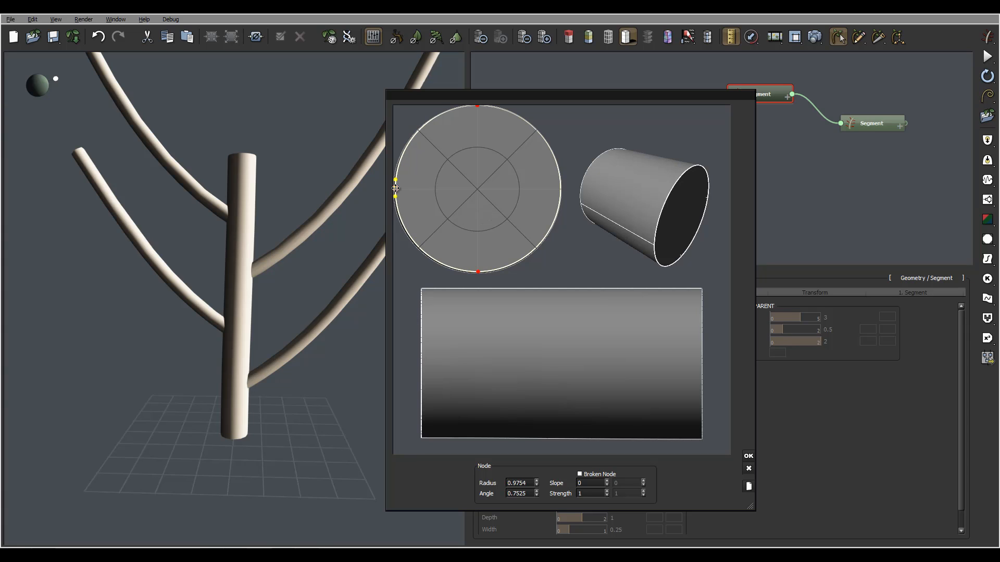
left_click_drag(395, 189, 395, 189)
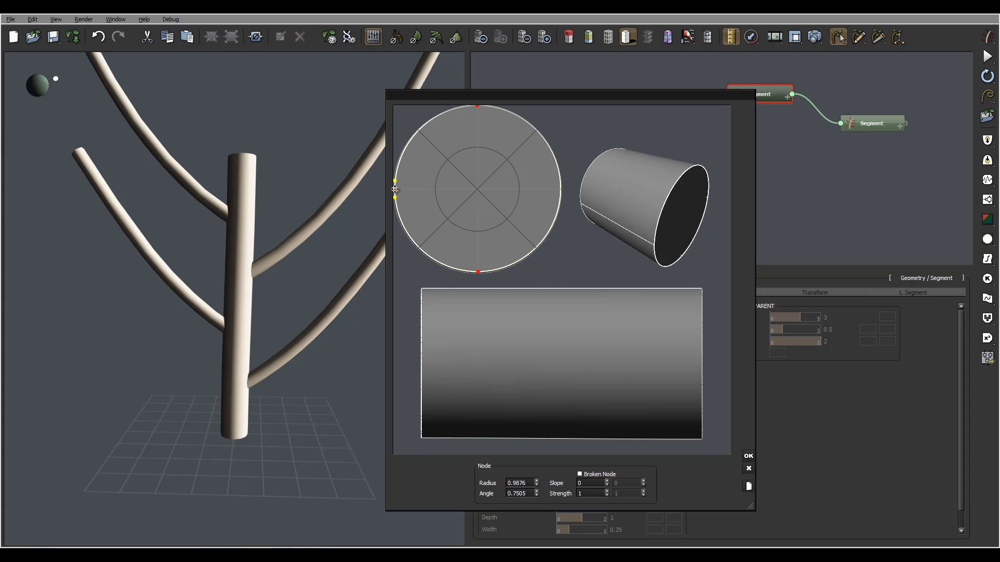
Add a node to the section circle at an angle of about 0.25 and delete it again.
left_click(560, 189)
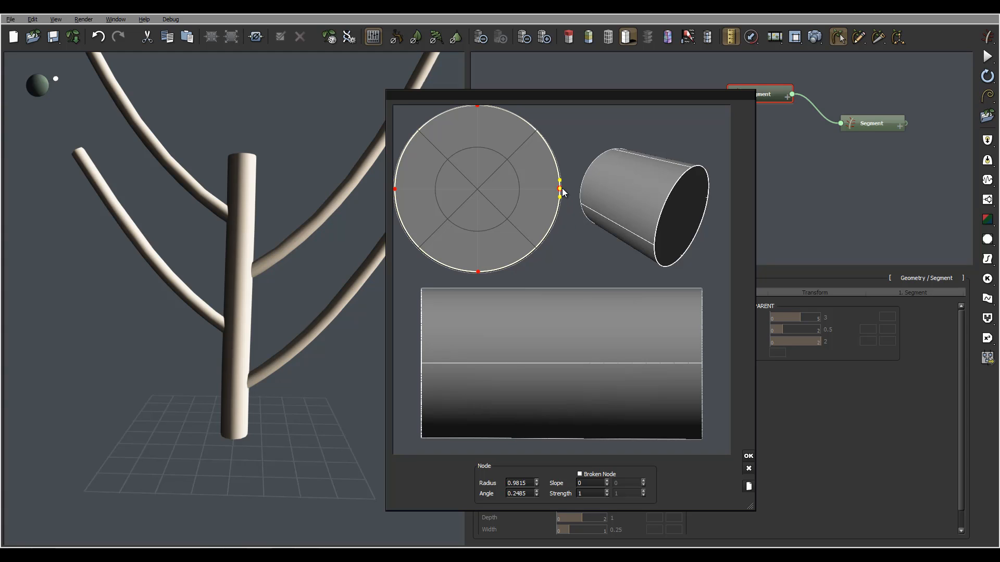
left_click(576, 193)
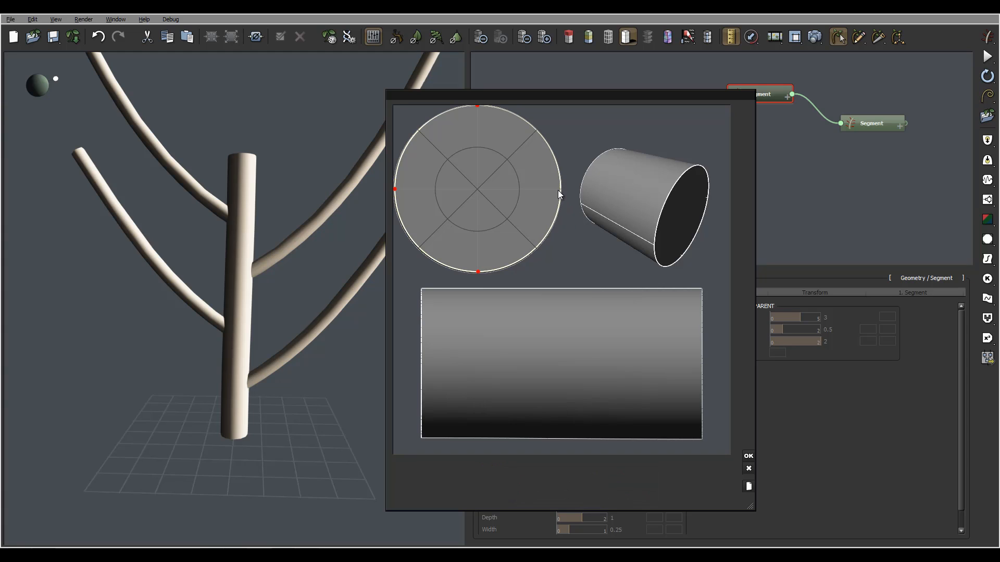
left_click(559, 190)
key("Delete")
left_click(560, 188)
Add two cross-sections along the trunk, one near the end and one slightly past the middle.
left_click(703, 353)
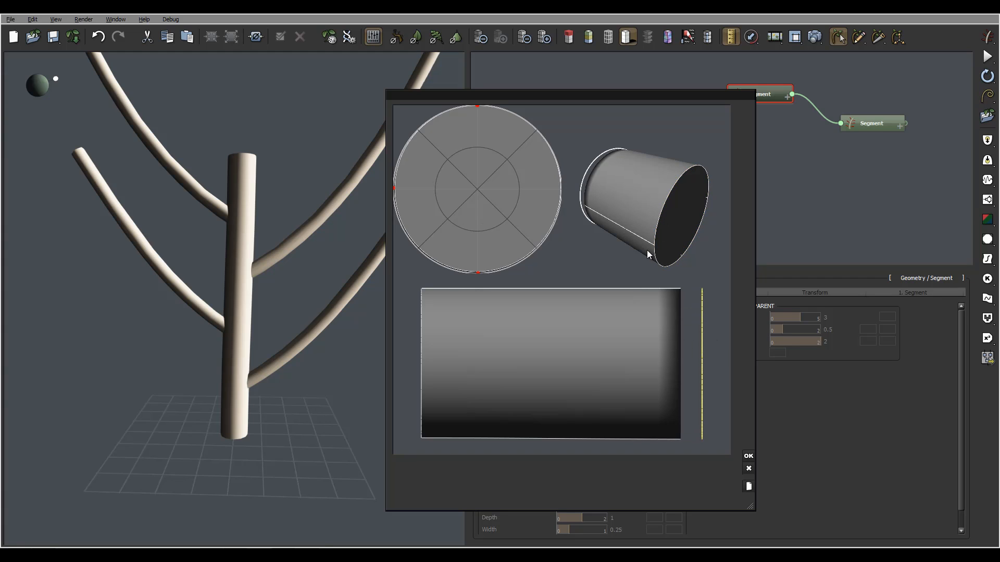
left_click(668, 348)
left_click_drag(700, 354, 577, 356)
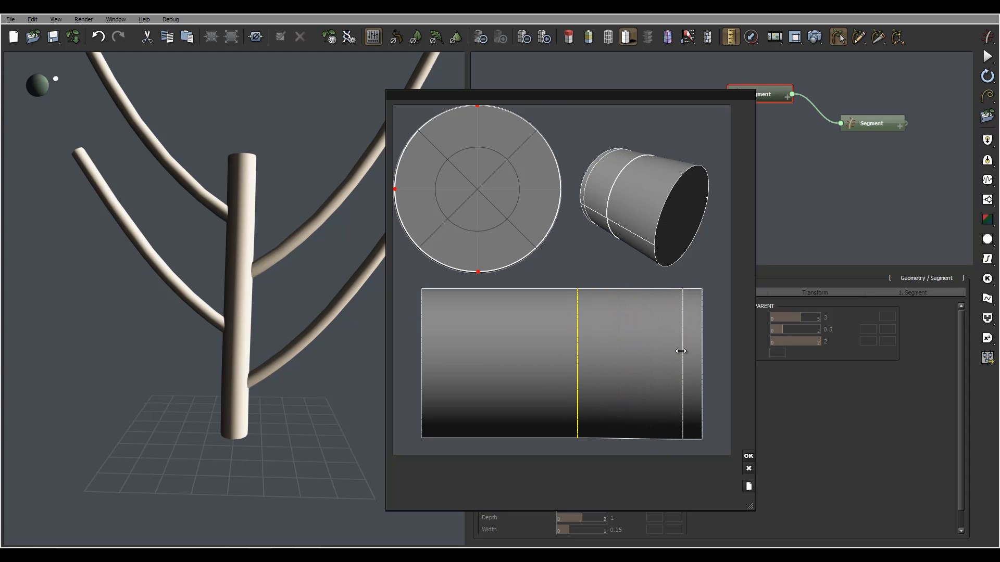
Add a cross-section at about a quarter of the trunk's length and reposition the other intermediate cross-sections so all are evenly spaced.
left_click_drag(681, 352, 638, 350)
double_click(490, 346)
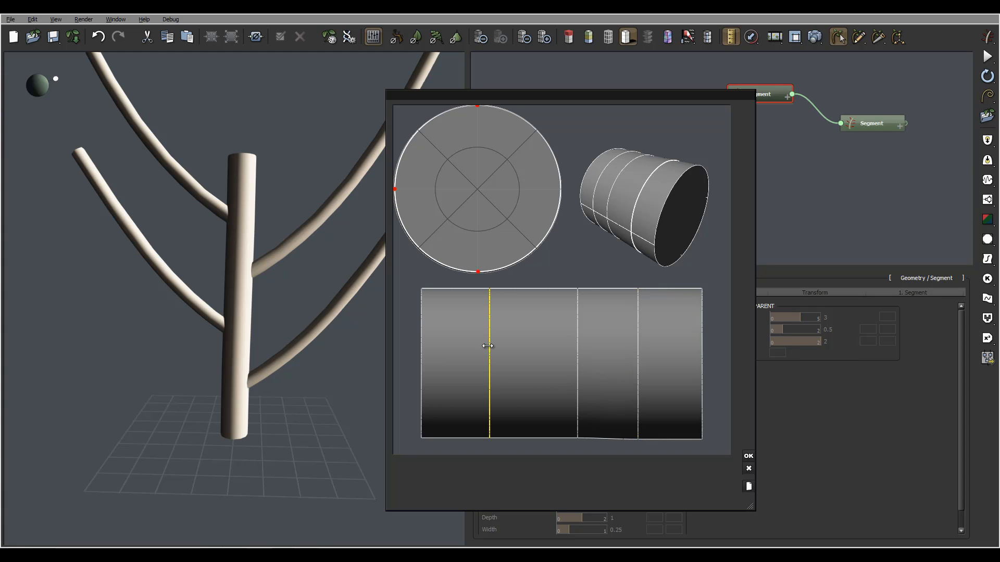
mouse_move(489, 346)
left_mouse_down()
mouse_move(531, 347)
mouse_move(480, 348)
mouse_move(493, 348)
left_mouse_up()
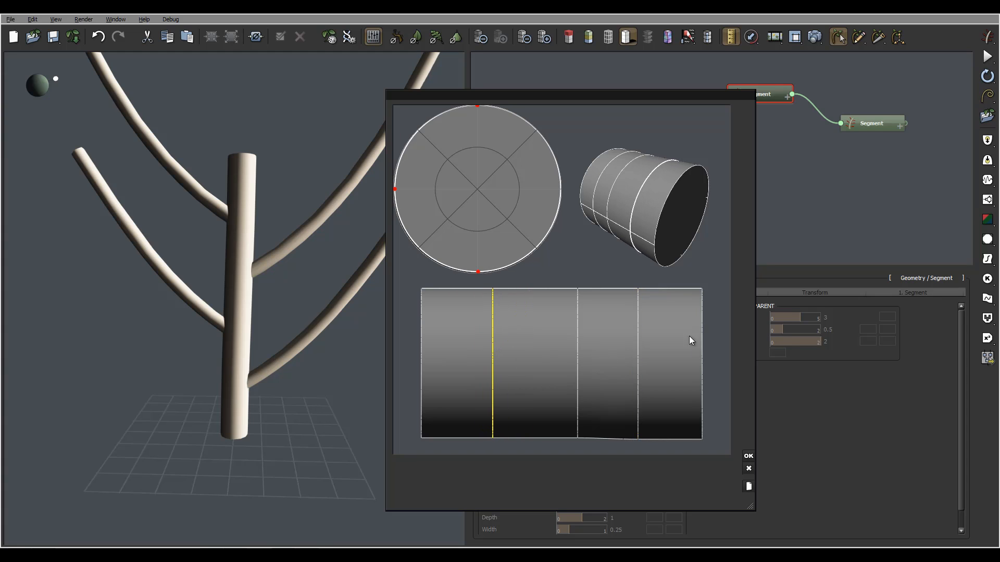
left_click_drag(579, 343, 568, 343)
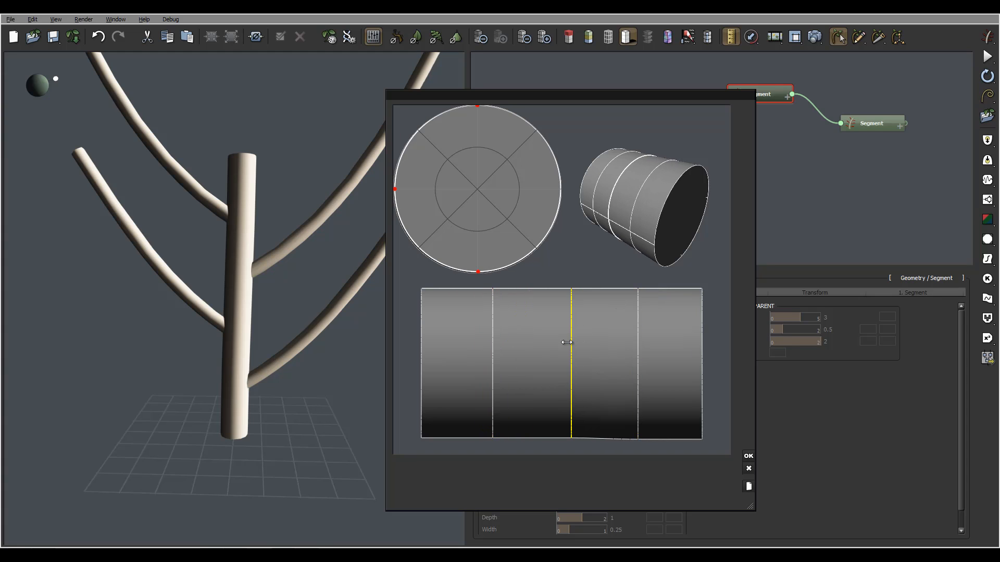
On the end cross-section, add a node at angle about 0.25 with radius about 0.96 and pull the angle 0 node to radius about 0.22.
left_click(700, 358)
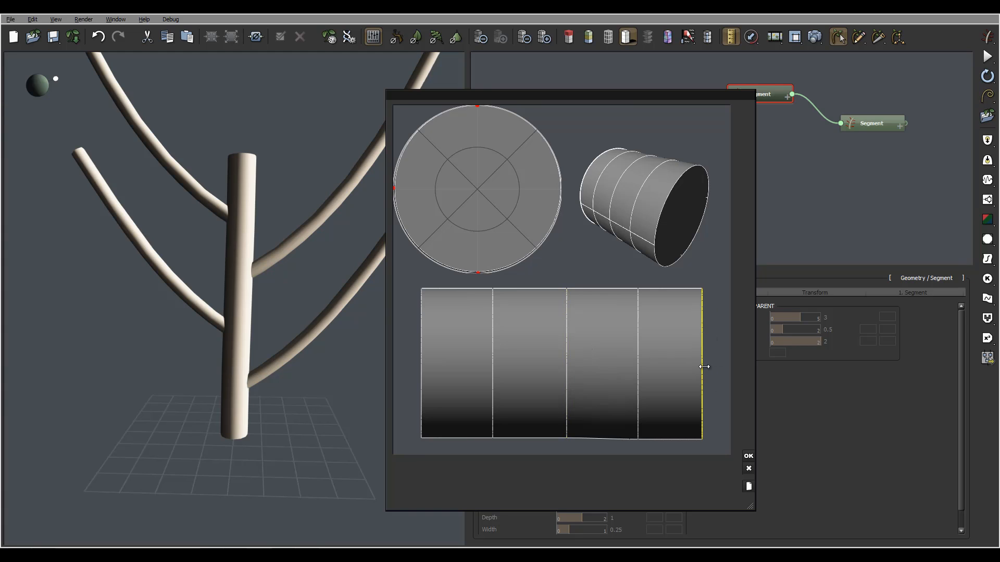
left_click(560, 189)
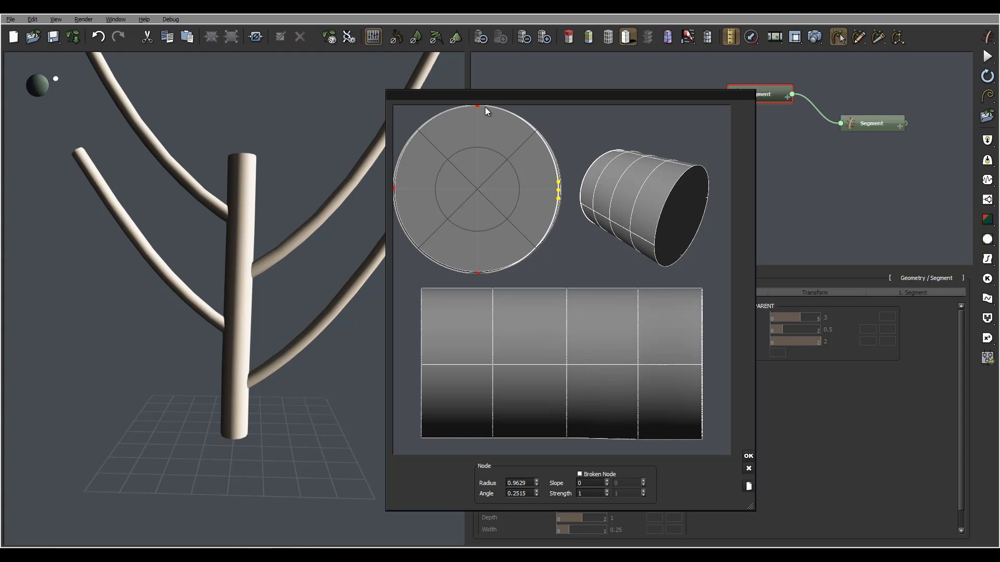
left_click_drag(479, 106, 474, 174)
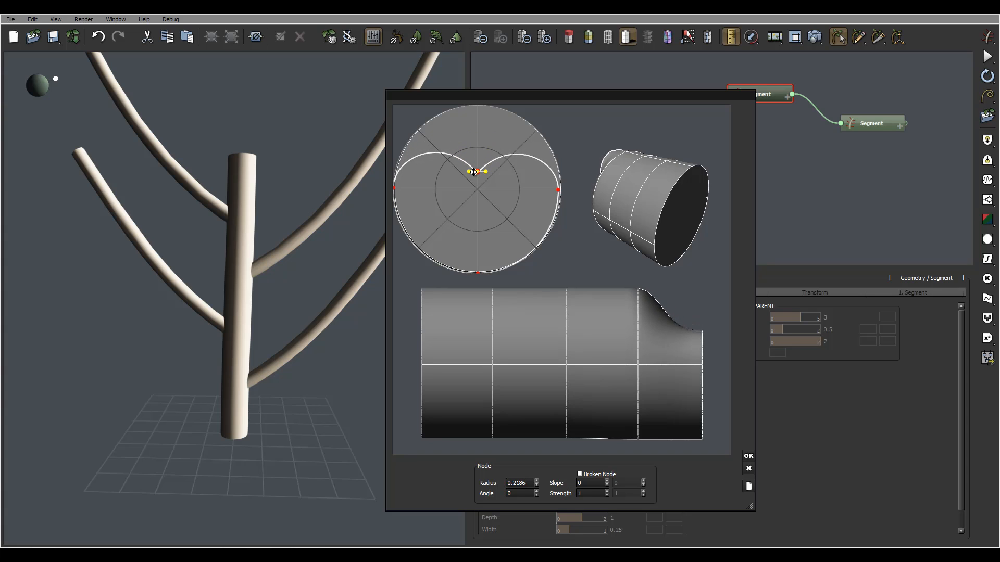
On the end cross-section, move the angle 0.75 node to radius about 0.91, tilt its tangent, and lengthen the angle 0 node's tangents.
left_click(396, 192)
left_click_drag(400, 183, 412, 177)
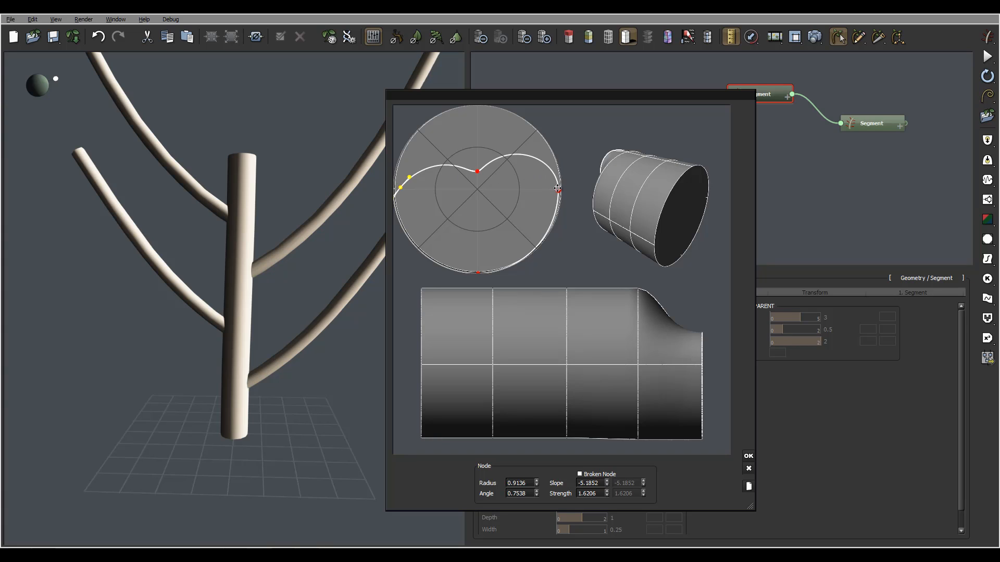
left_click(477, 169)
left_click_drag(477, 169, 551, 156)
left_click(558, 188)
left_click(639, 308)
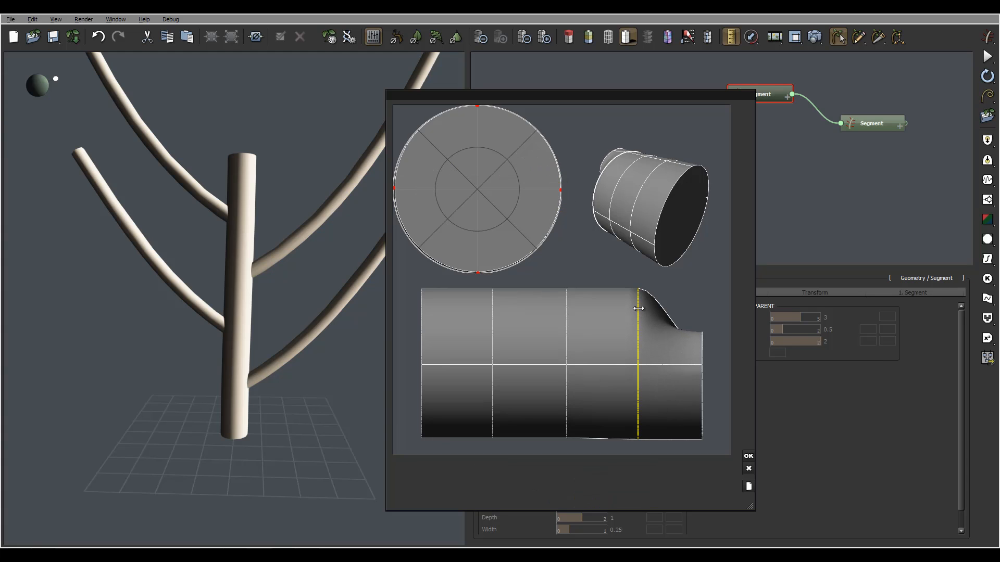
left_click(702, 358)
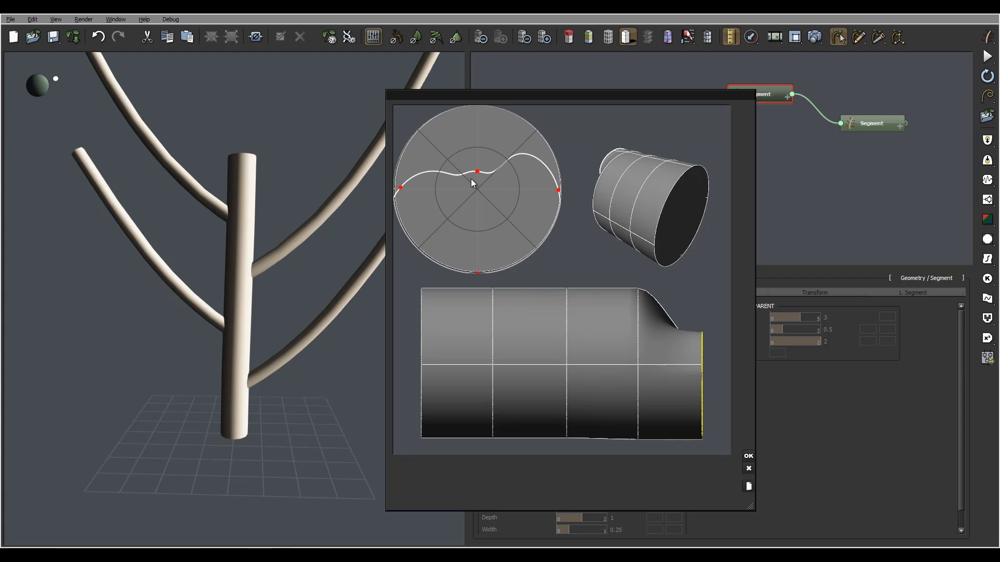
Pull the end section's angle 0 node out to radius about 0.91 and round the outline with tangent strengths of about 2.3 to 3.
left_click_drag(471, 179, 470, 121)
left_click(401, 187)
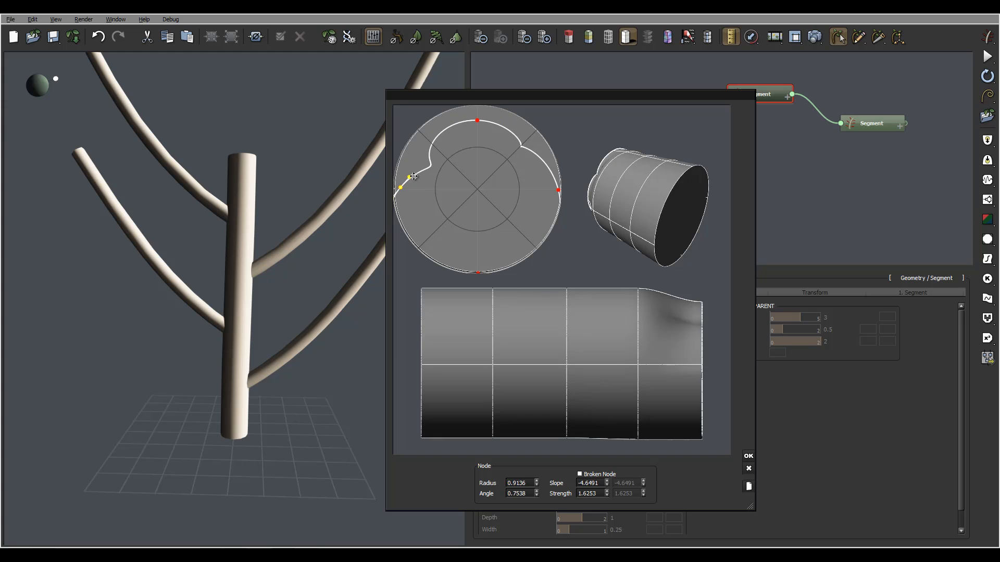
left_click_drag(408, 176, 404, 167)
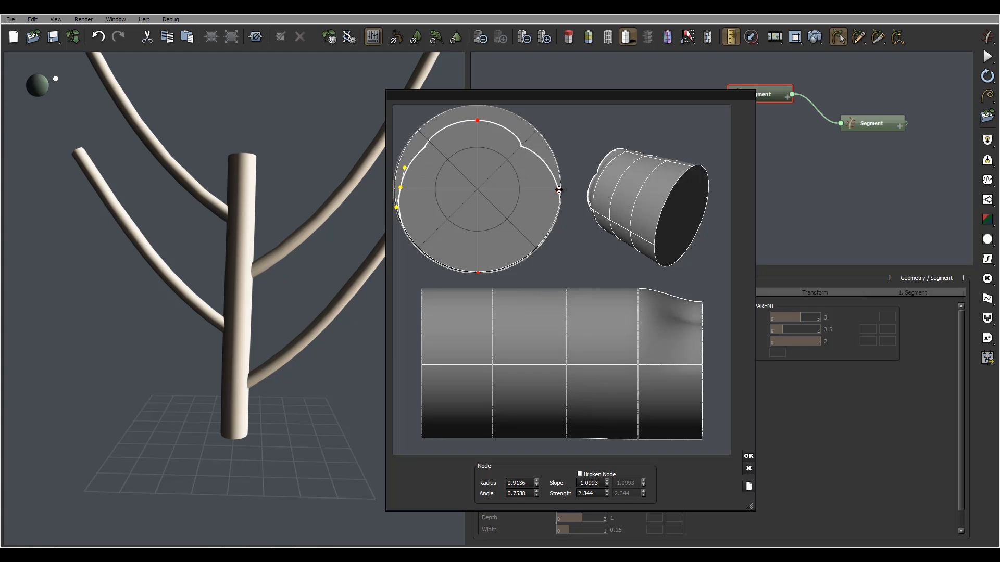
left_click(558, 189)
left_click_drag(552, 165, 551, 162)
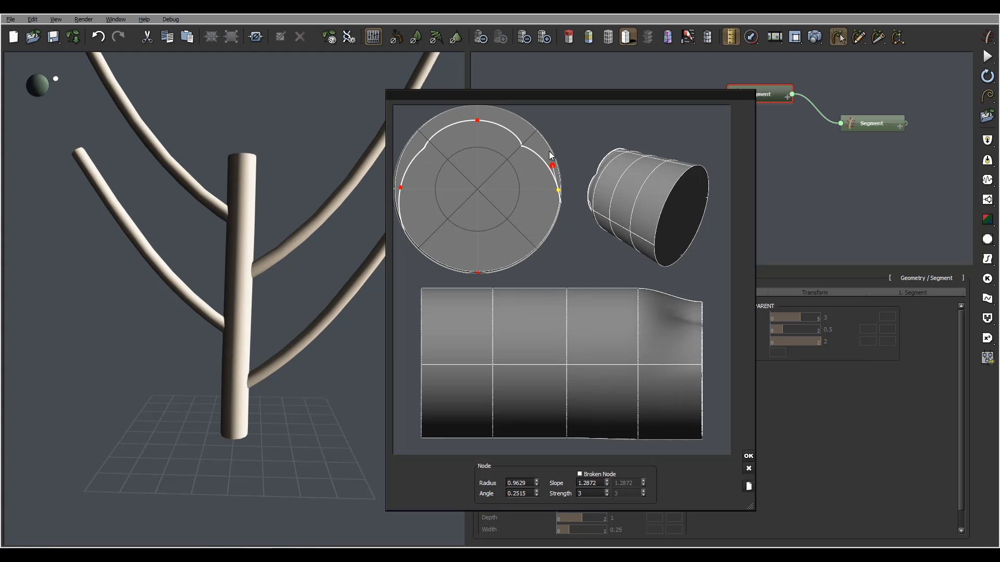
left_click(480, 118)
left_click_drag(517, 131, 477, 111)
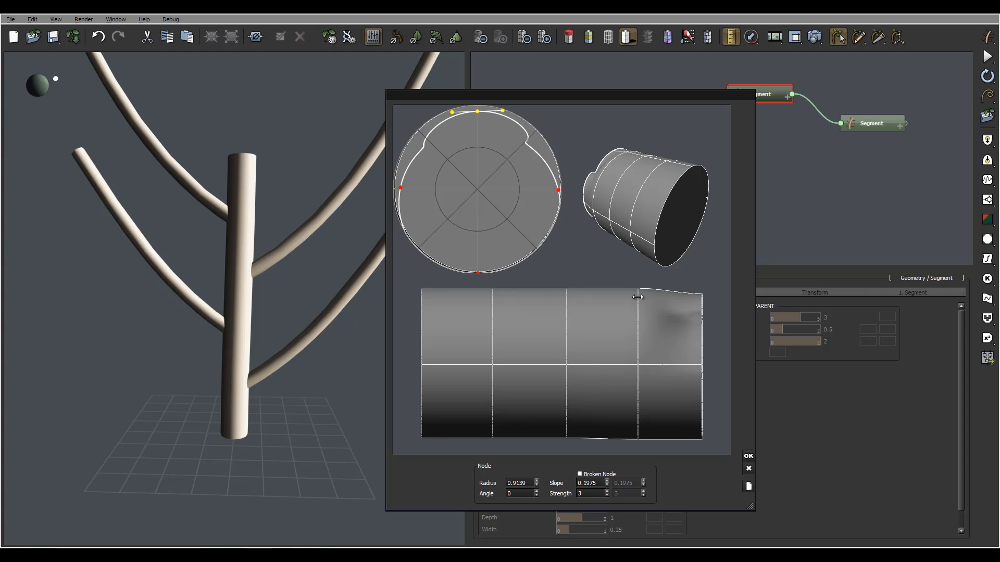
Dent the middle cross-section's angle 0 node to radius about 0.11, and pull both side nodes of the end section inward.
left_click(566, 322)
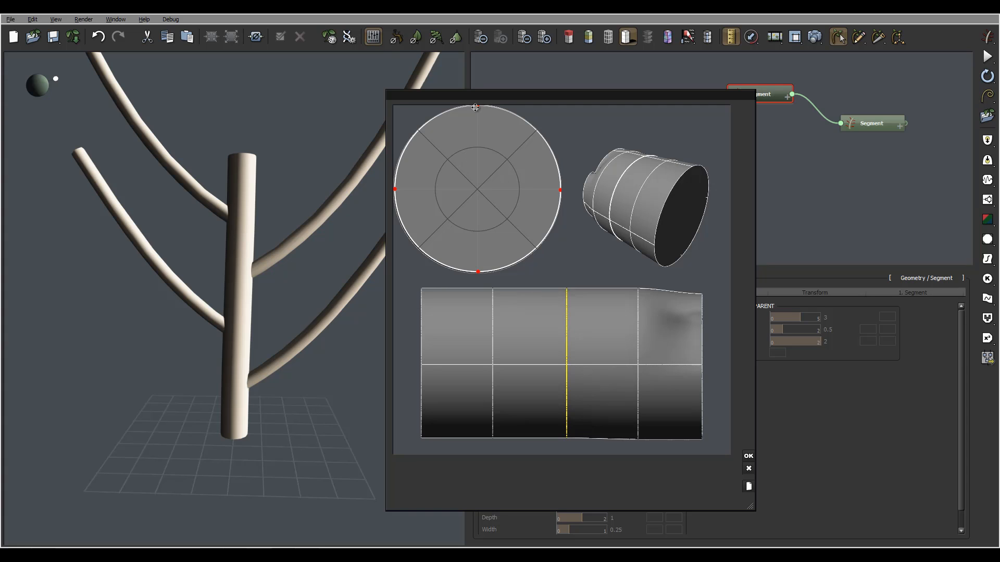
left_click_drag(475, 107, 475, 183)
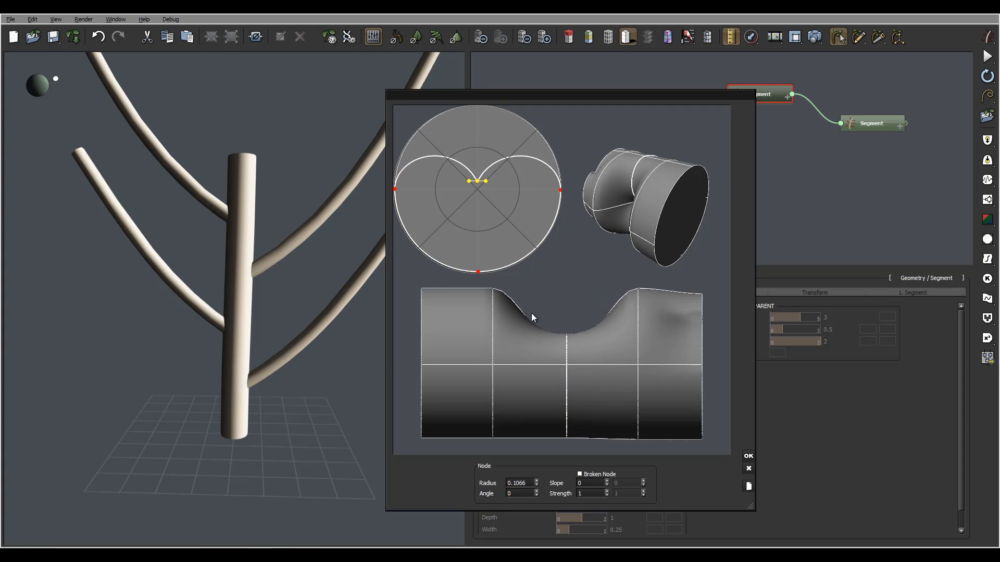
left_click(702, 342)
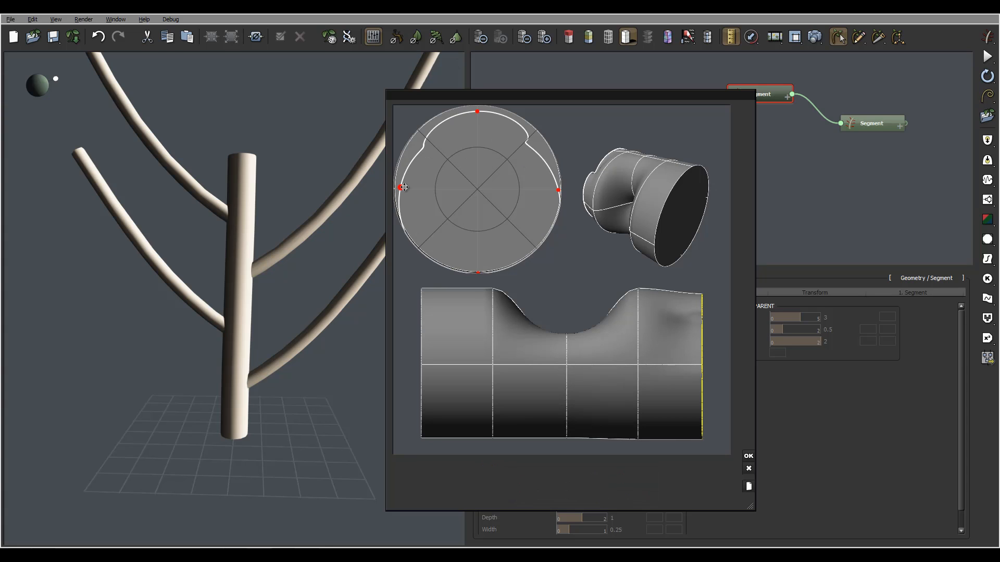
left_click_drag(405, 187, 436, 188)
left_click_drag(558, 190, 506, 187)
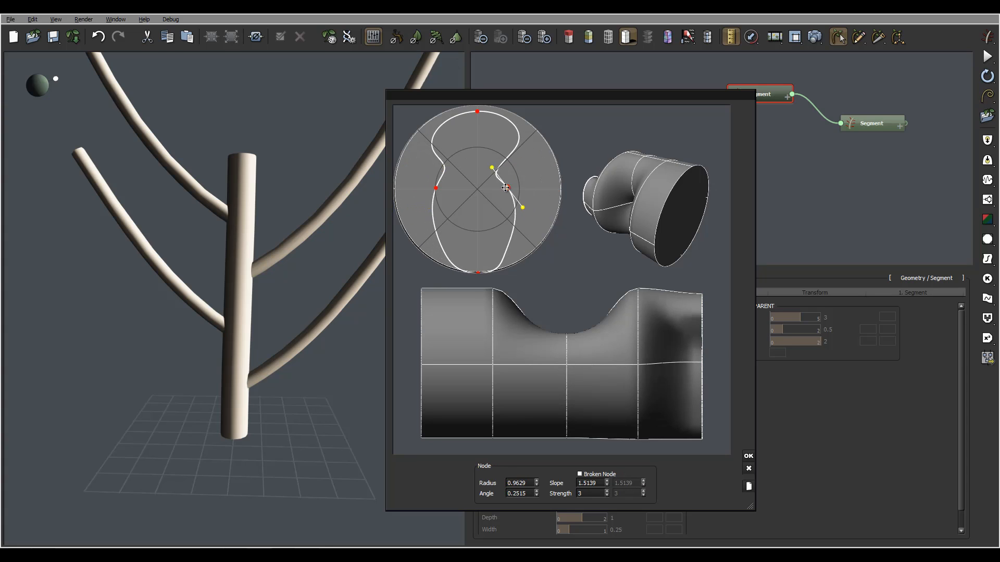
Add a cross-section at about a fifth of the trunk's length, pull its angle 0.48 node to radius about 0.57, and apply the section.
left_click(477, 290)
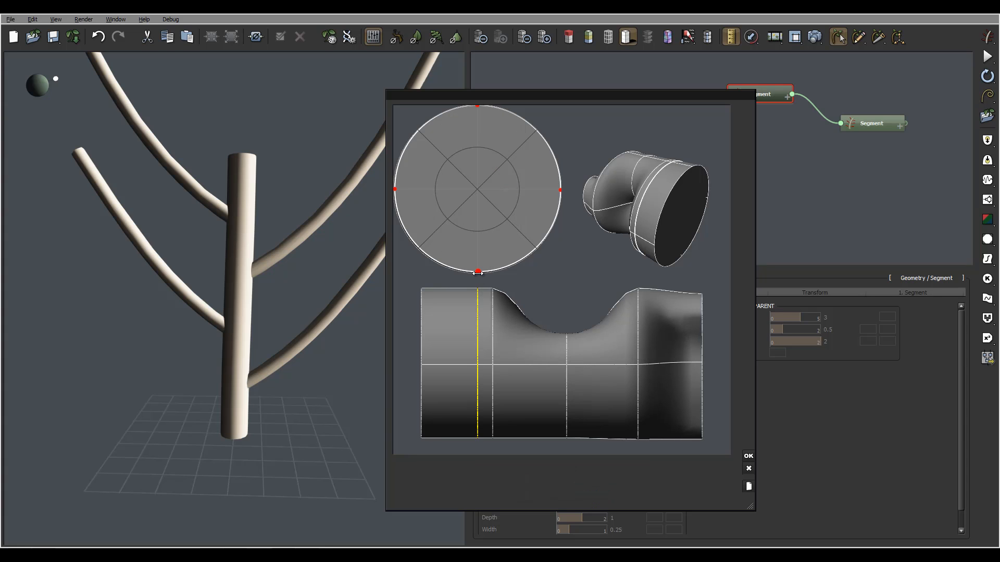
left_click_drag(477, 272, 484, 238)
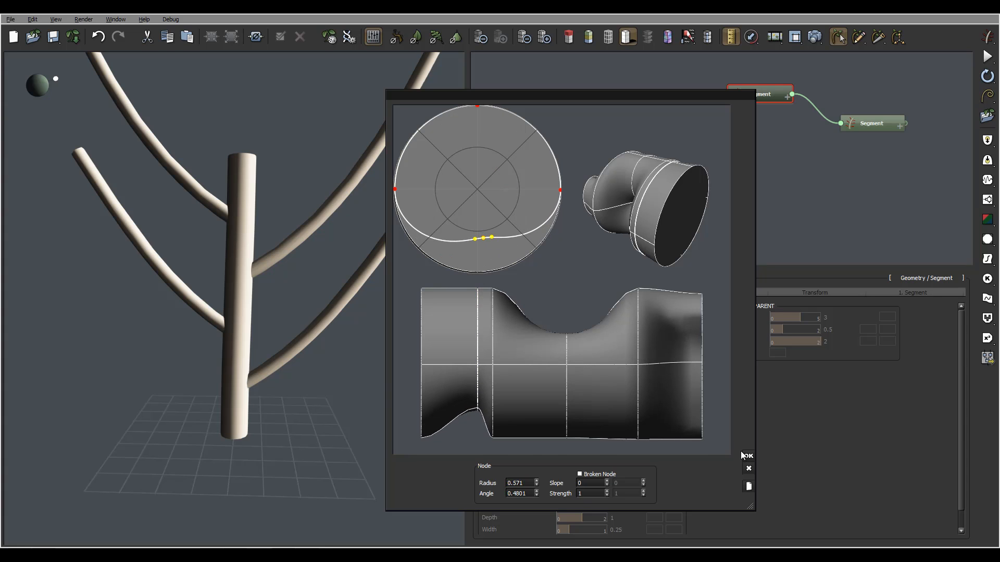
left_click(745, 457)
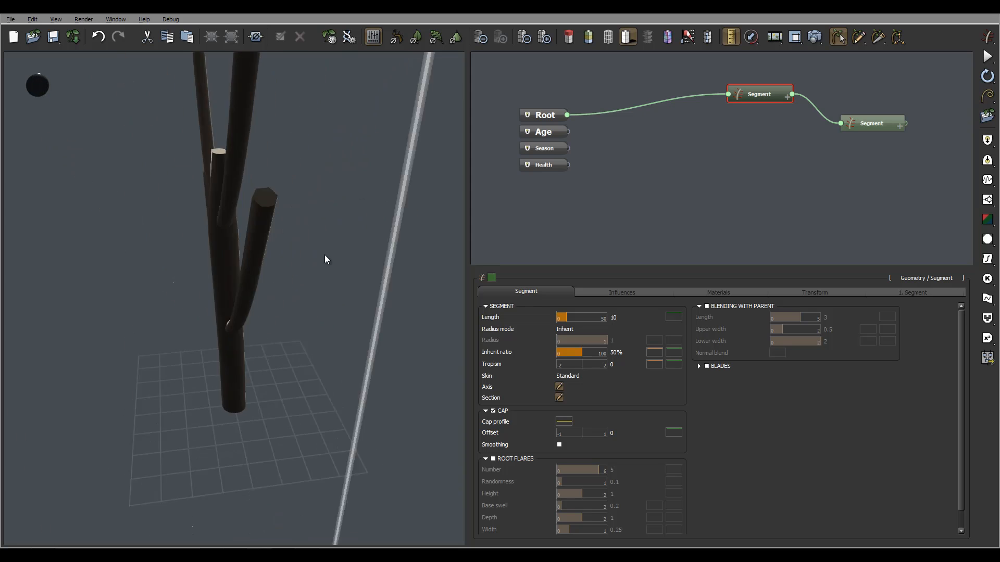
Inspect the deformed trunk, reopen its Section editor, and delete every section node except the one at angle 0.
mouse_move(325, 259)
left_mouse_down()
mouse_move(376, 322)
mouse_move(239, 272)
mouse_move(307, 293)
mouse_move(346, 222)
mouse_move(271, 202)
mouse_move(73, 224)
mouse_move(211, 220)
mouse_move(186, 199)
left_mouse_up()
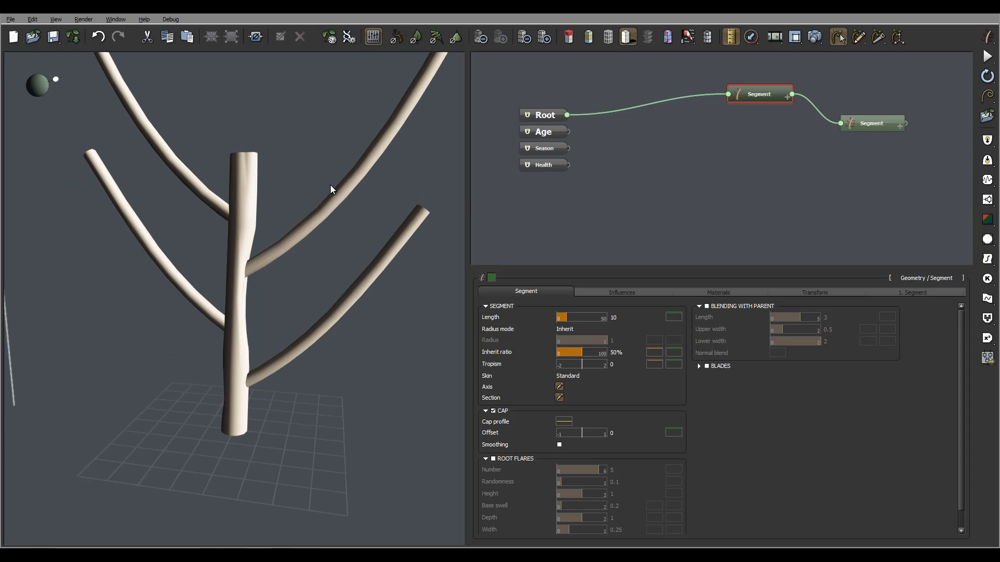
left_click_drag(330, 188, 240, 207)
left_click_drag(249, 324, 135, 281)
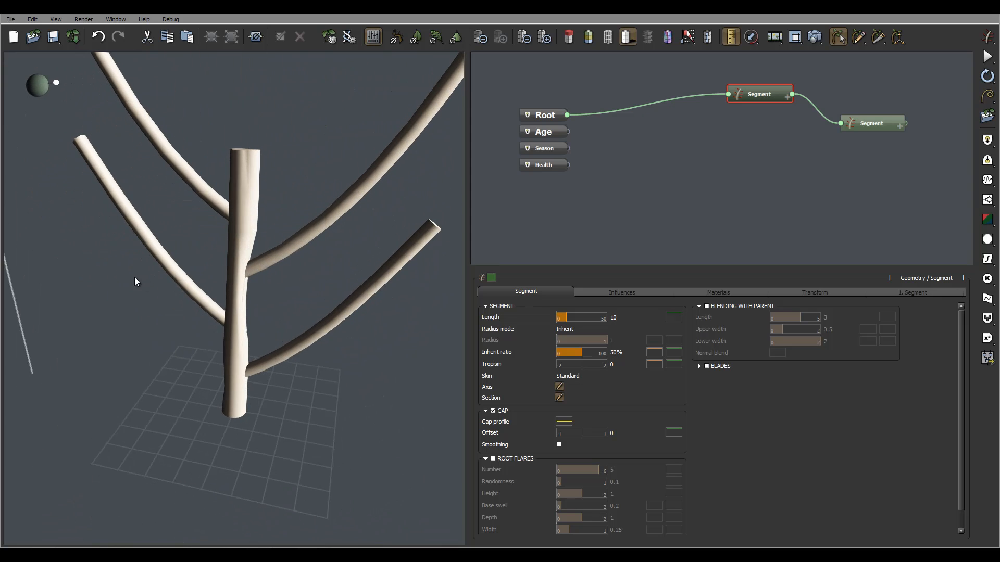
left_click(559, 397)
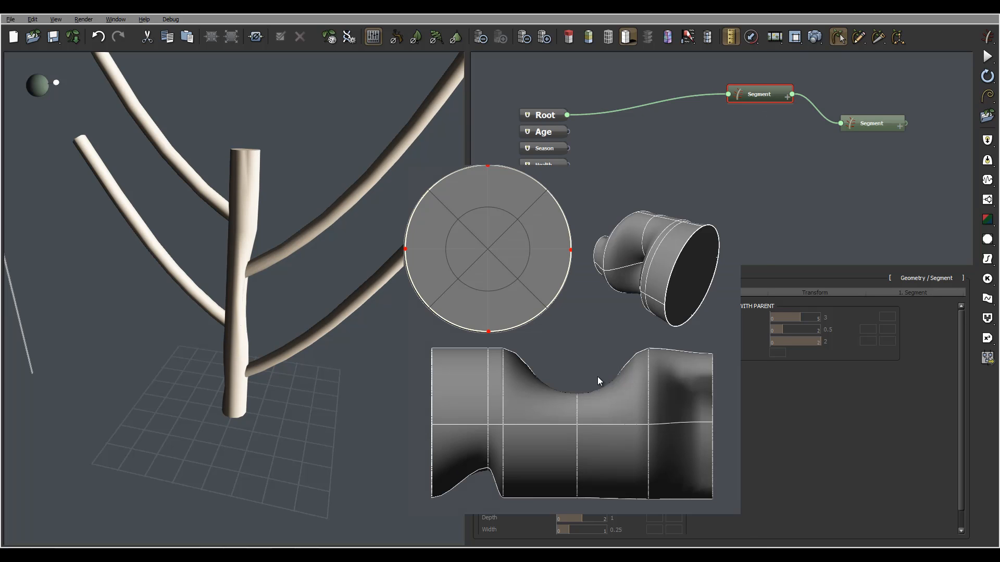
left_click(570, 250)
left_click(507, 327)
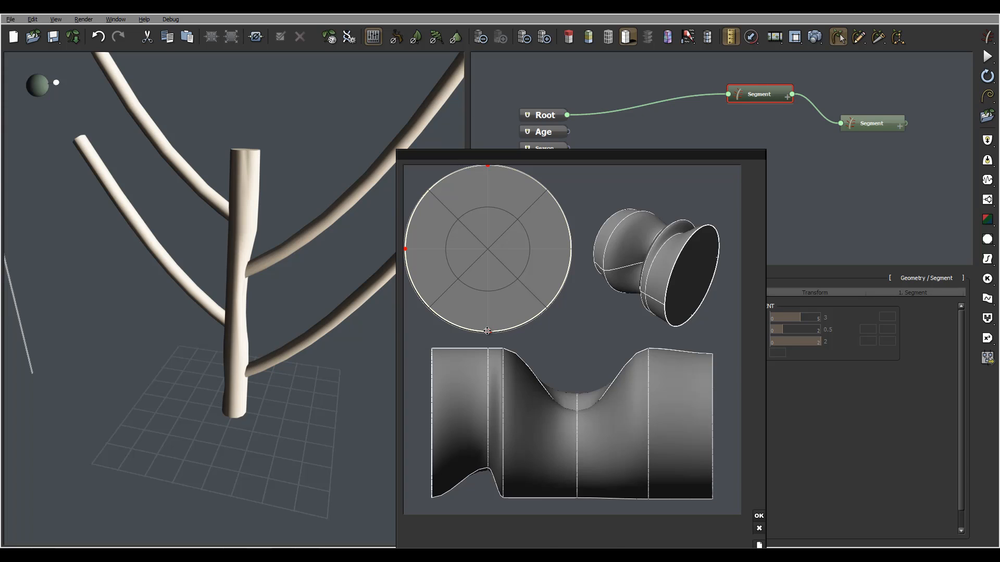
left_click(487, 332)
key("Delete")
left_click(405, 249)
key("Delete")
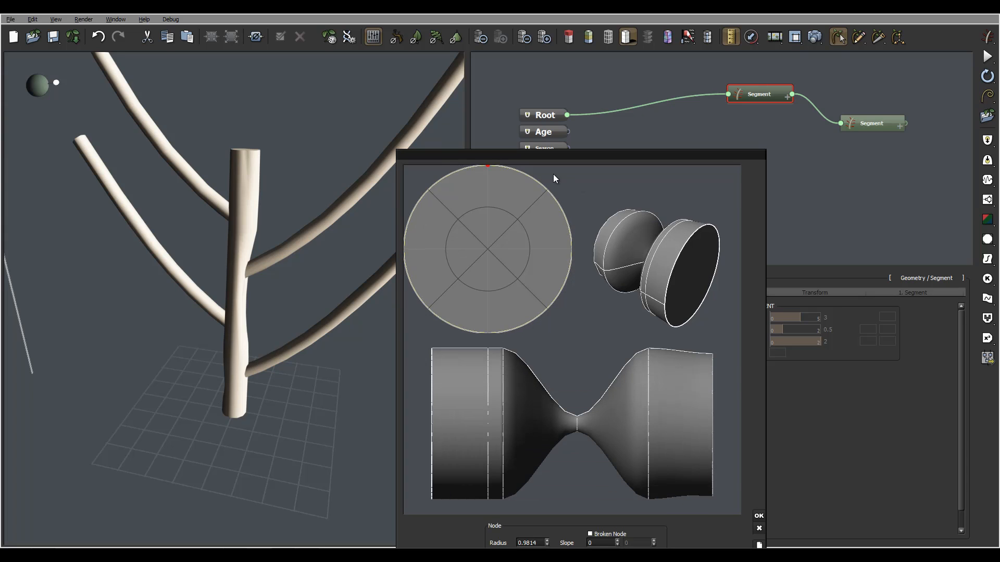
Enlarge the pinched middle cross-section back to full radius using its angle 0 node.
left_click(489, 166)
left_click(488, 167)
left_click(577, 427)
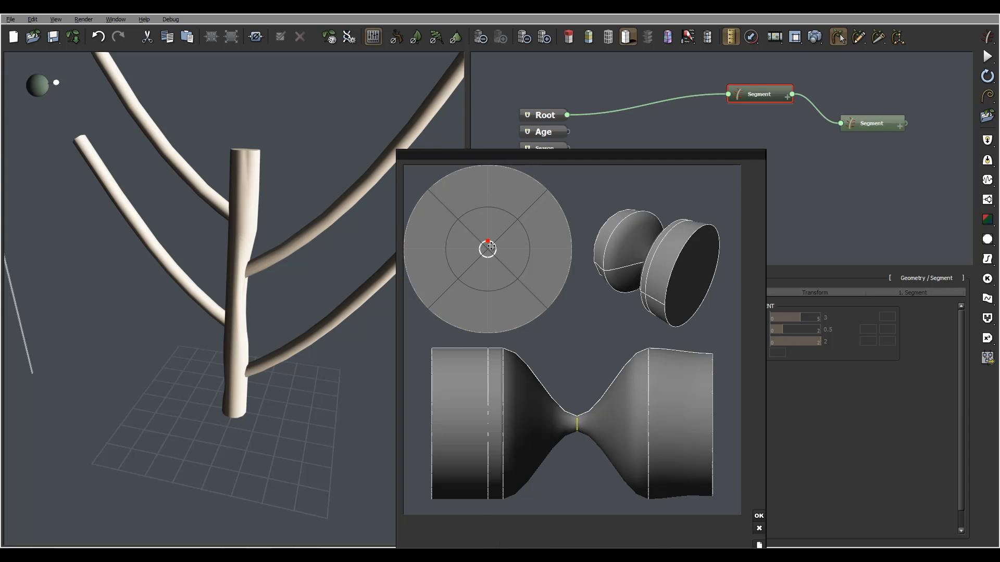
left_click_drag(488, 241, 562, 143)
Shrink the end cross-section to radius about 0.1, remove the intermediate cross-sections, and apply the tapered section to the trunk.
left_click(713, 419)
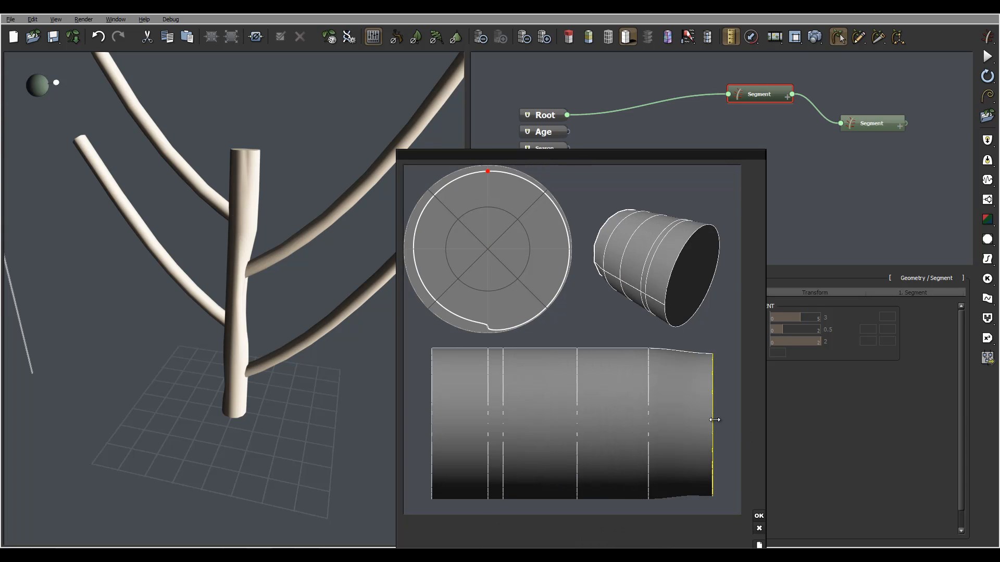
left_click(487, 171)
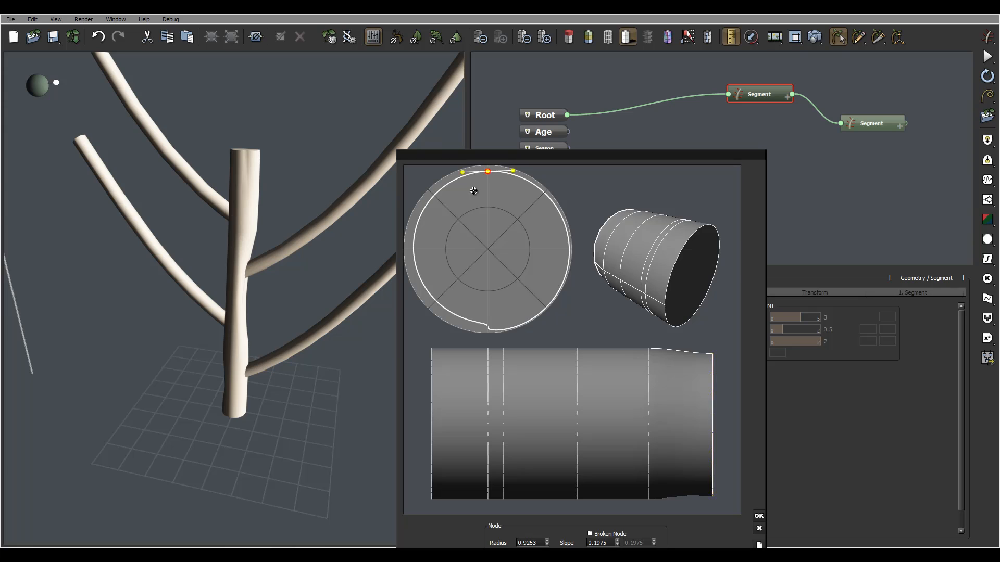
left_click_drag(487, 171, 514, 242)
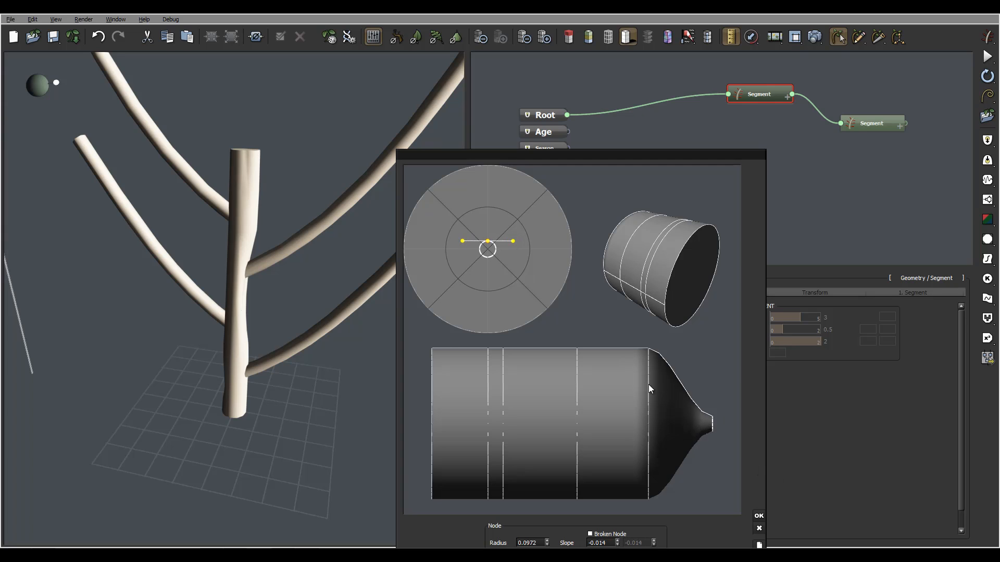
left_click_drag(651, 388, 433, 423)
left_click(759, 516)
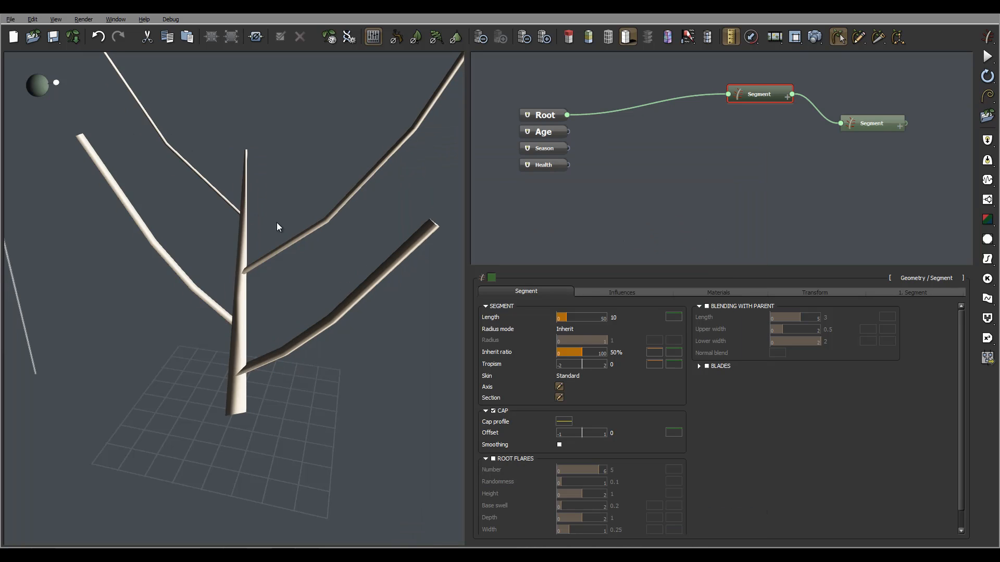
View the tapered trunk from several angles, and set the branch Segment's radius mode to User defined.
right_click_drag(277, 223, 249, 167)
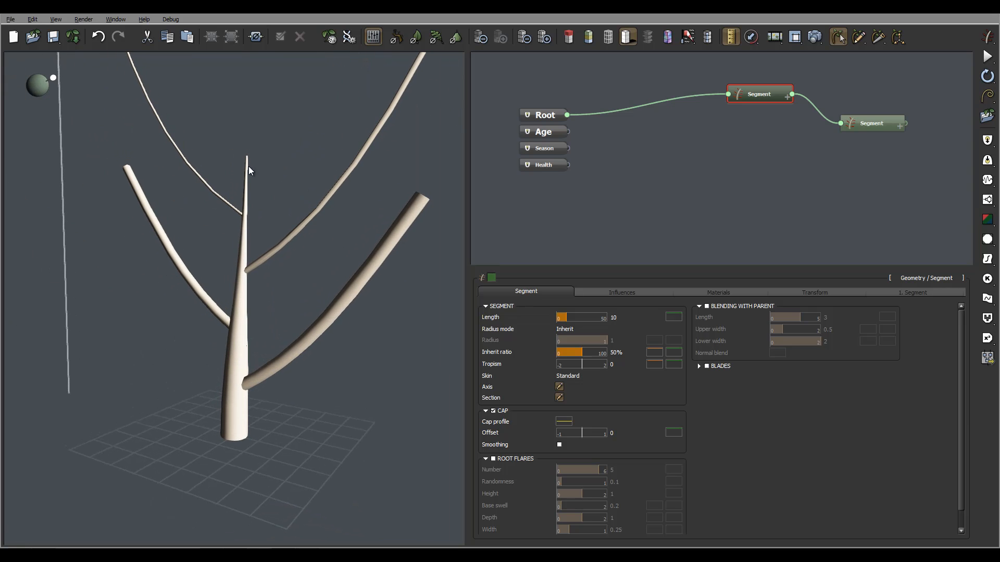
right_click_drag(267, 426, 284, 184)
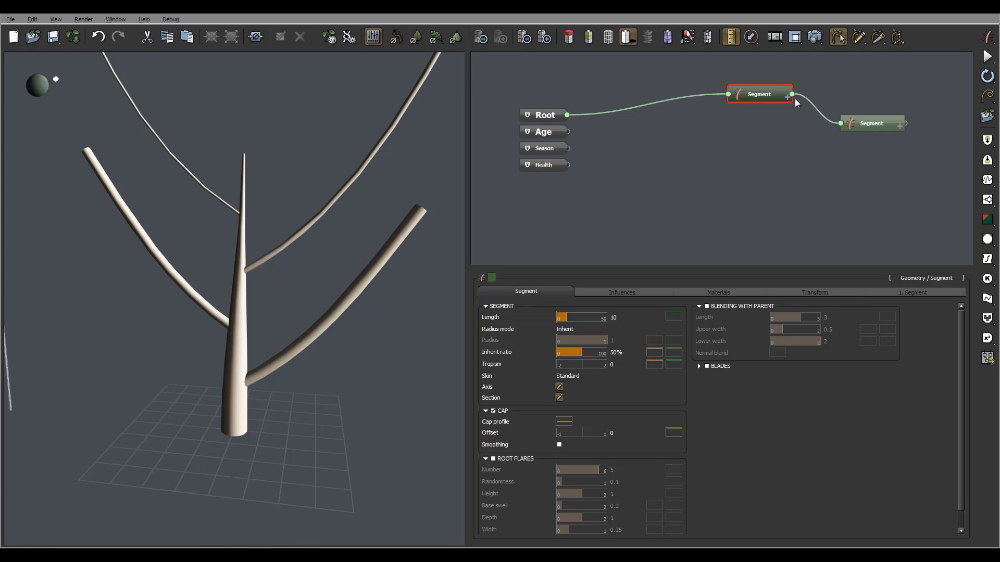
left_click(886, 123)
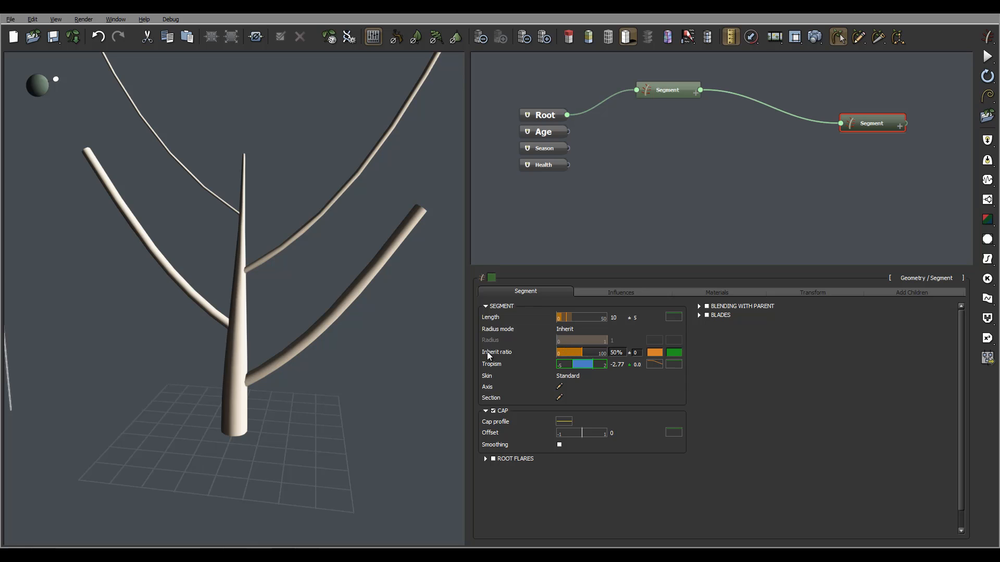
left_click(571, 330)
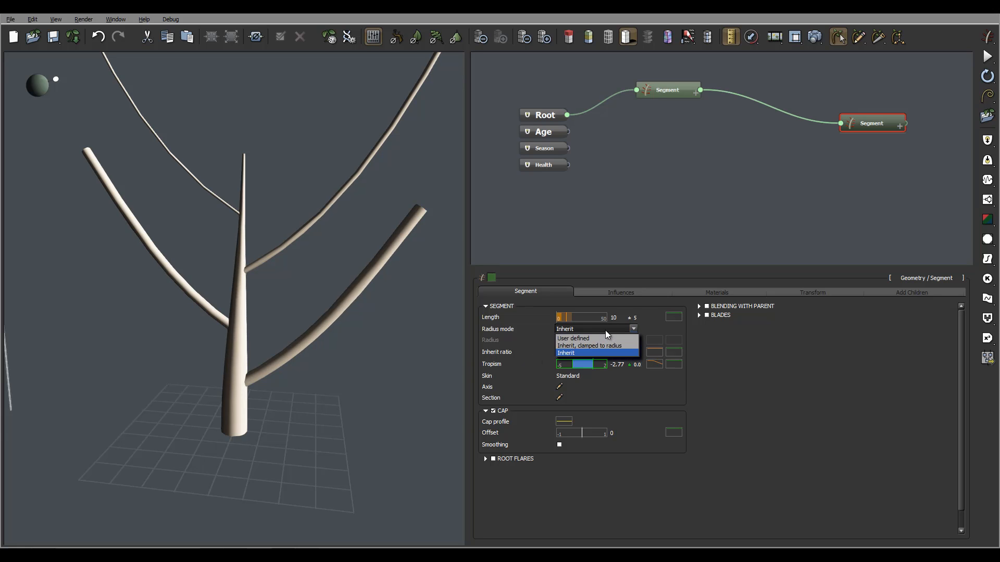
left_click(606, 339)
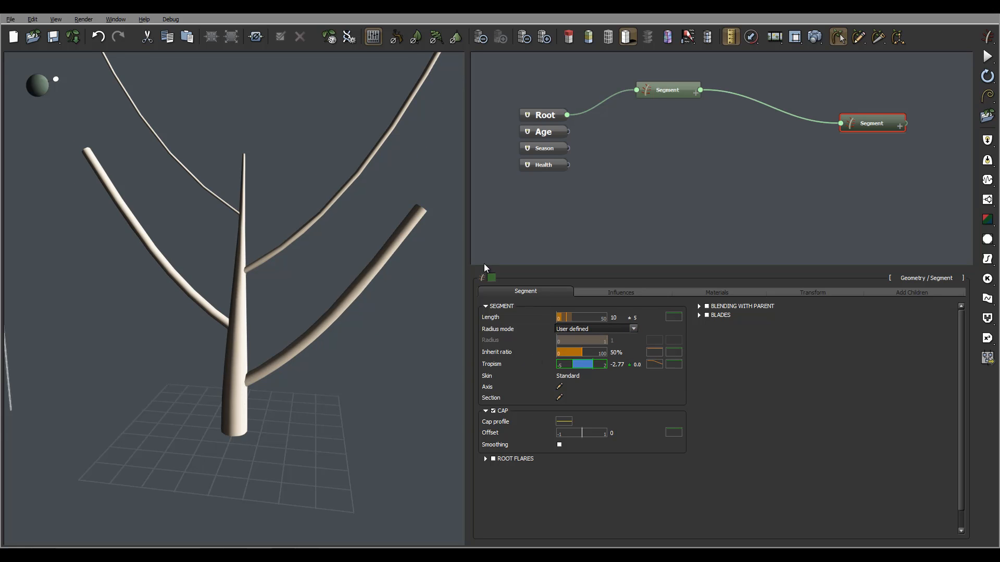
Switch the branch Segment's radius mode to "Inherit, clamped to radius" and view the effect on the branches.
left_click_drag(224, 246, 259, 233)
left_click(569, 329)
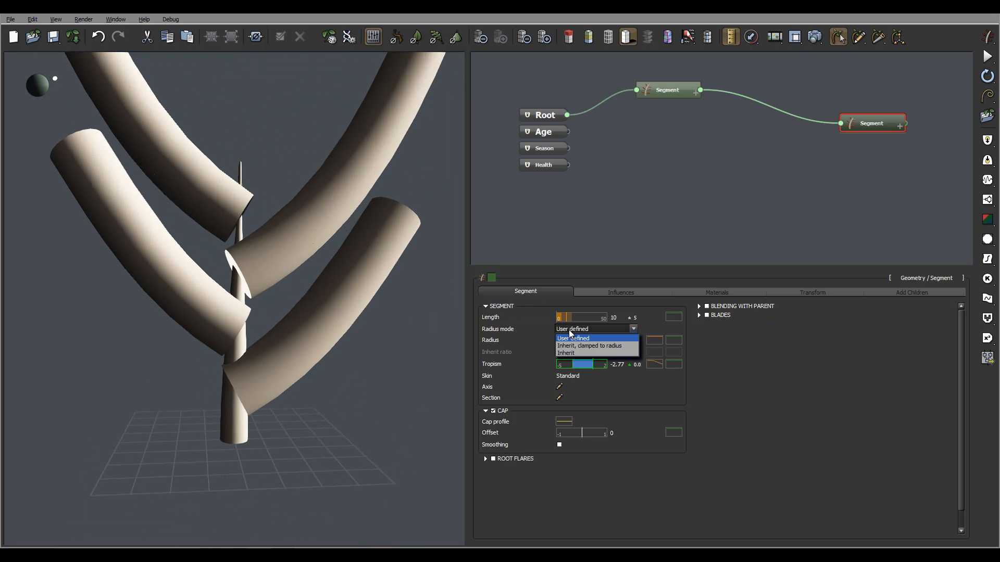
left_click(601, 345)
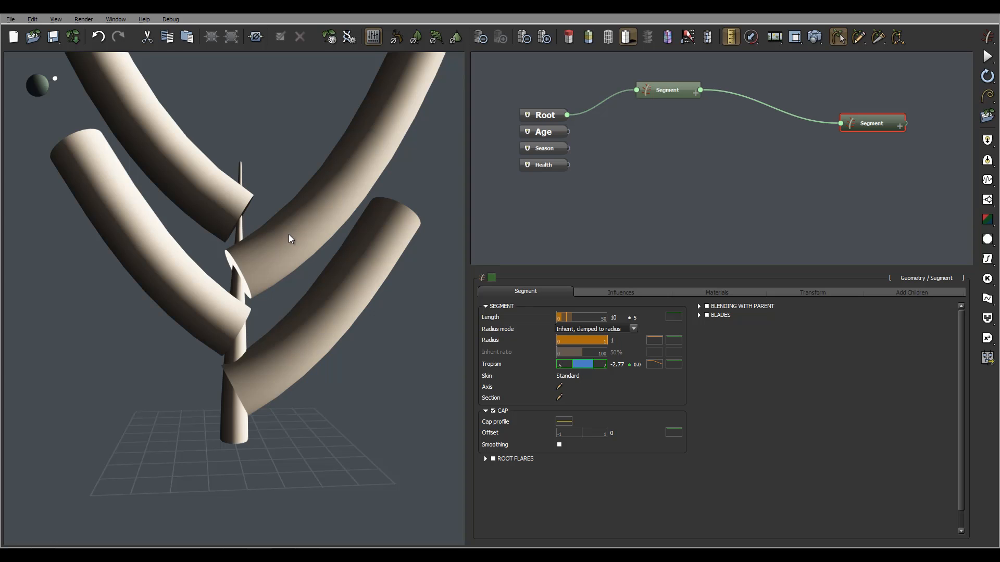
mouse_move(335, 247)
left_mouse_down()
mouse_move(299, 212)
mouse_move(323, 250)
mouse_move(336, 249)
left_mouse_up()
Set the branch Segment's radius mode to Inherit and inspect the branches around the trunk from several angles.
left_click(598, 329)
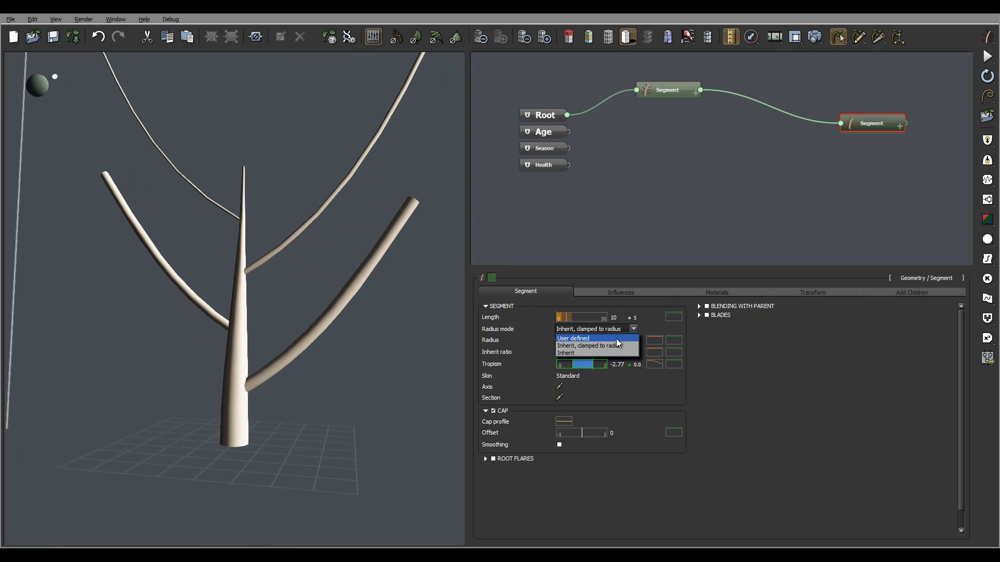
left_click(611, 349)
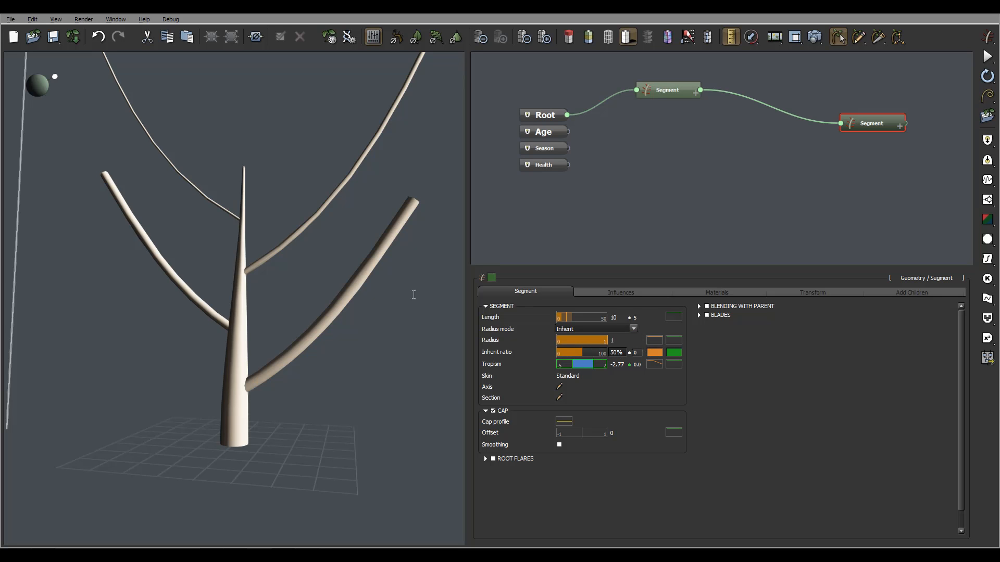
left_click_drag(414, 295, 249, 161)
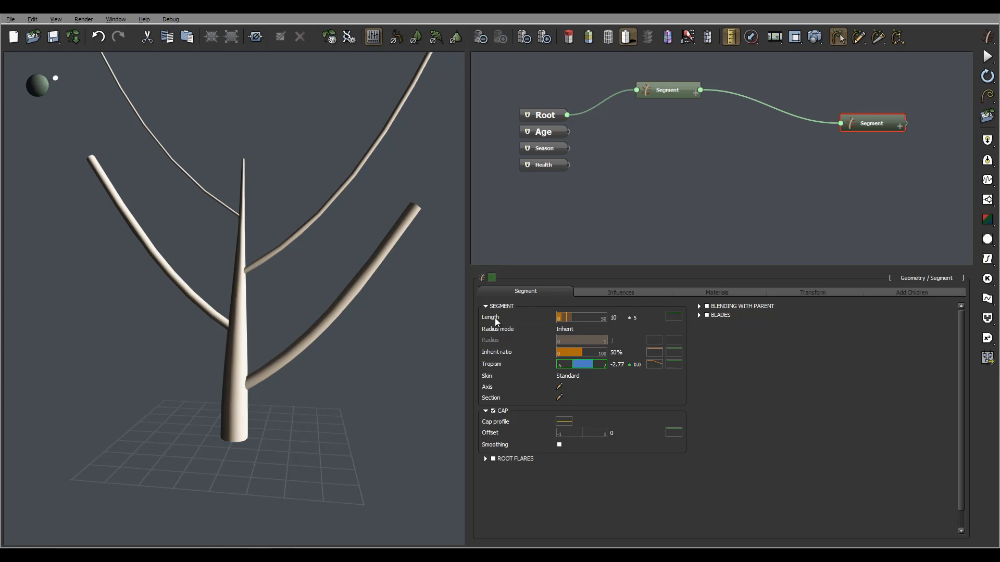
left_click_drag(239, 336, 257, 286)
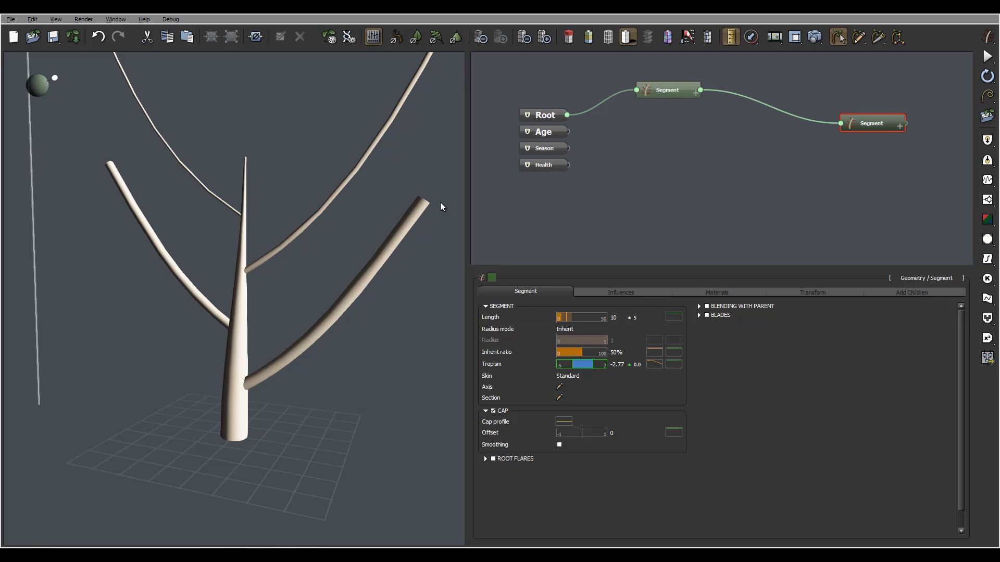
left_click_drag(440, 202, 354, 282)
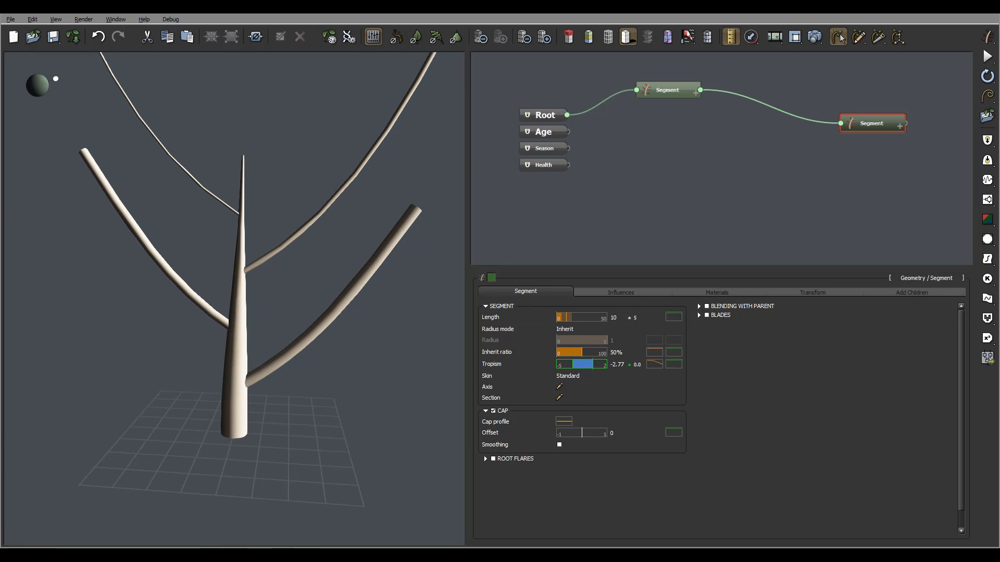